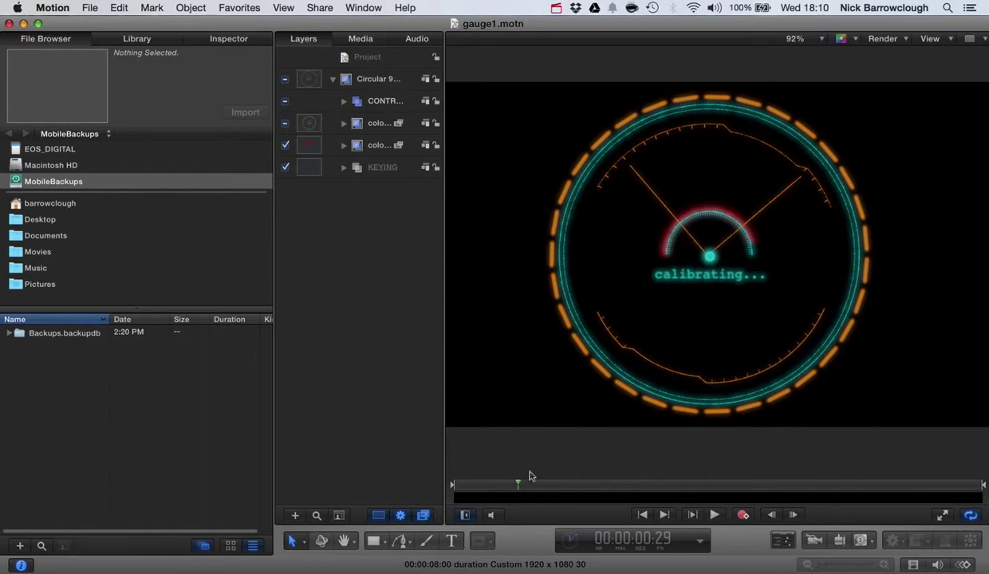
Step: Play back the gauge animation in gauge1.motn from the beginning, and replay its early section to examine the moving parts
left_click_drag(518, 485, 451, 483)
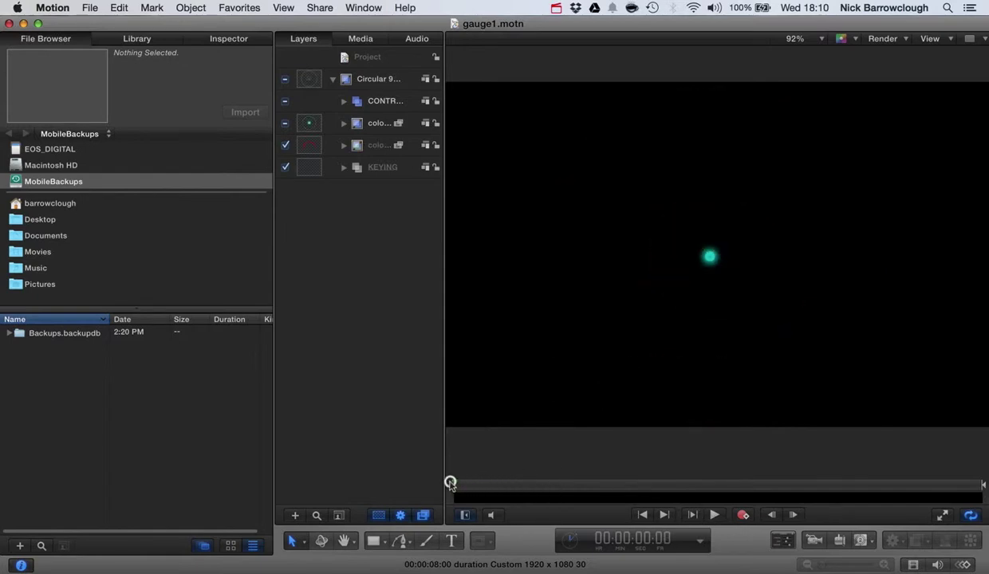
left_click(714, 515)
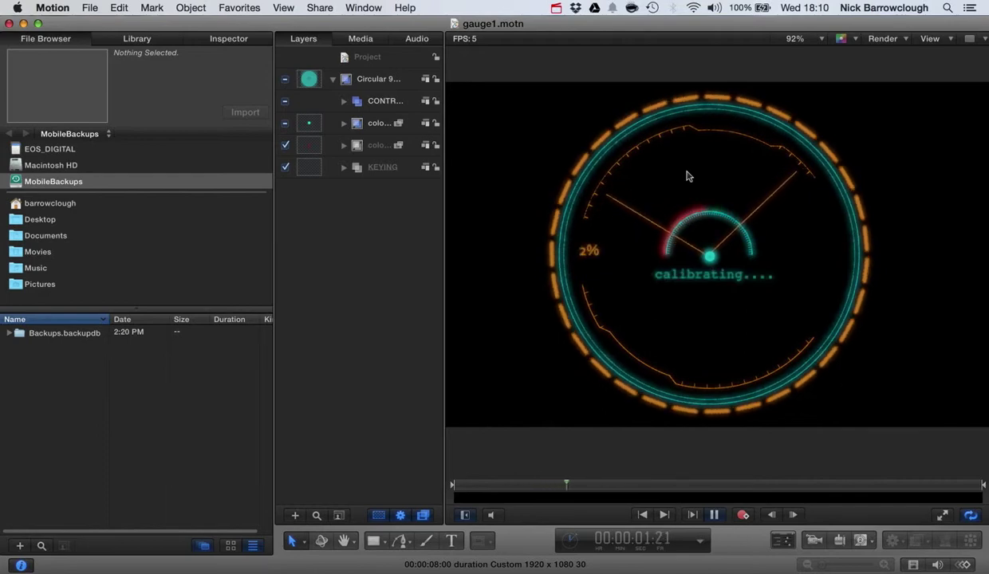
left_click(712, 516)
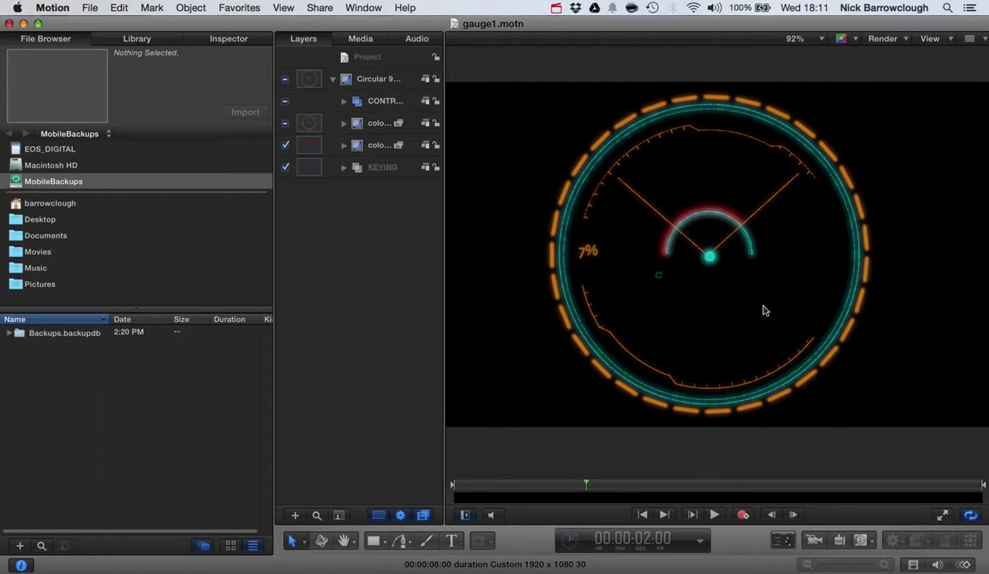
left_click_drag(568, 484, 494, 485)
key("space")
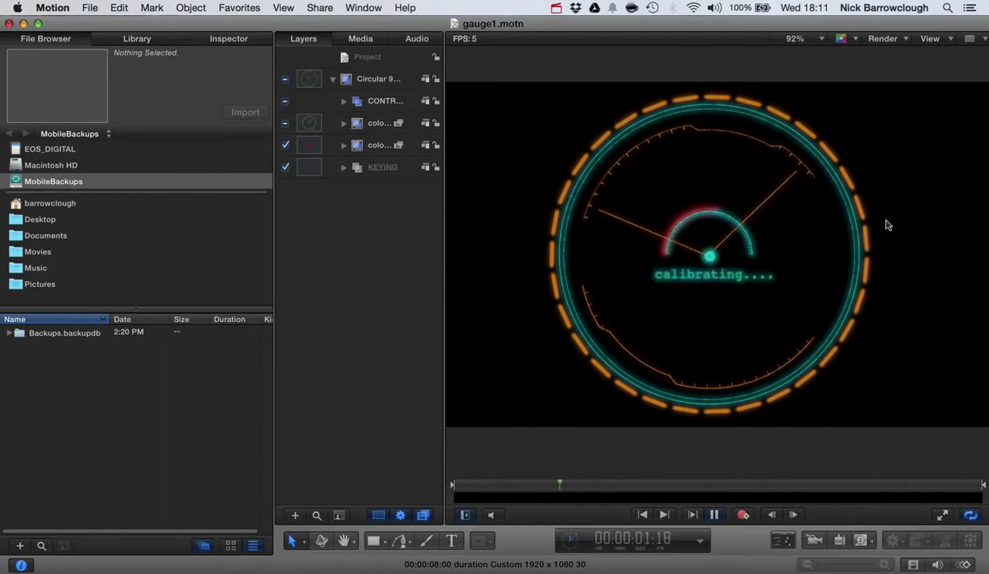
key("space")
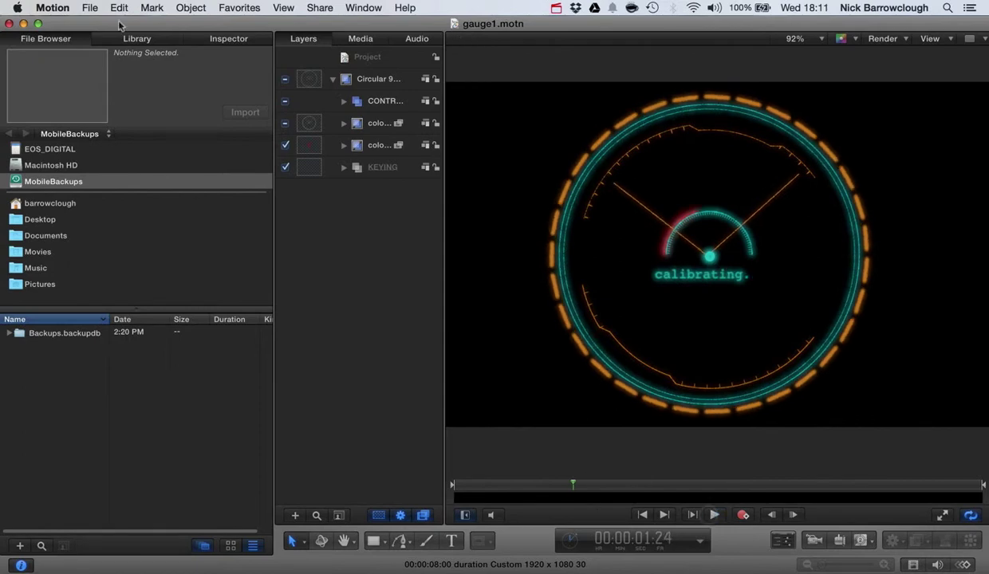
Step: Watch SciFi Watch Tutorial2.mov from the desktop in QuickTime Player, close it, and return to Motion
left_click(23, 23)
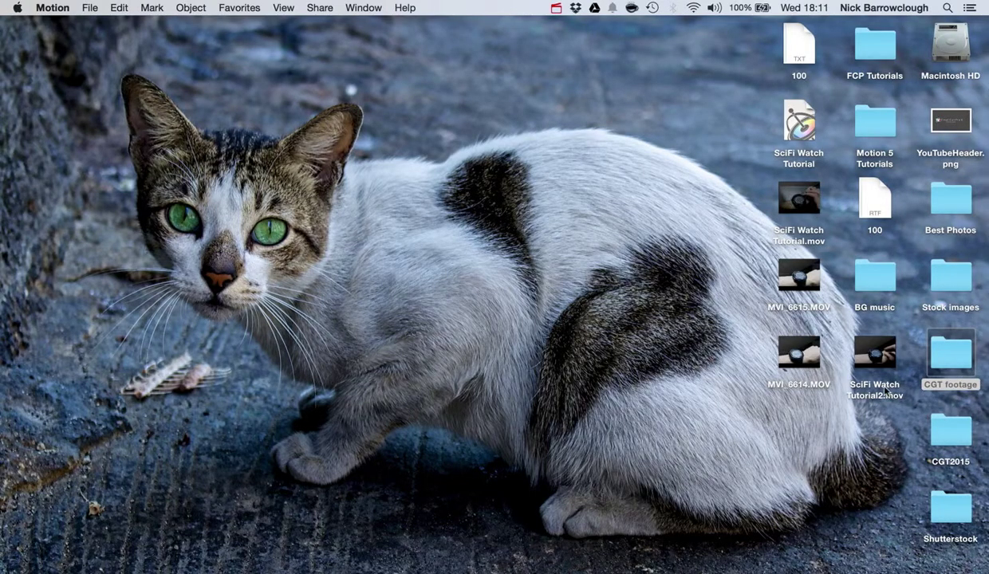
double_click(874, 355)
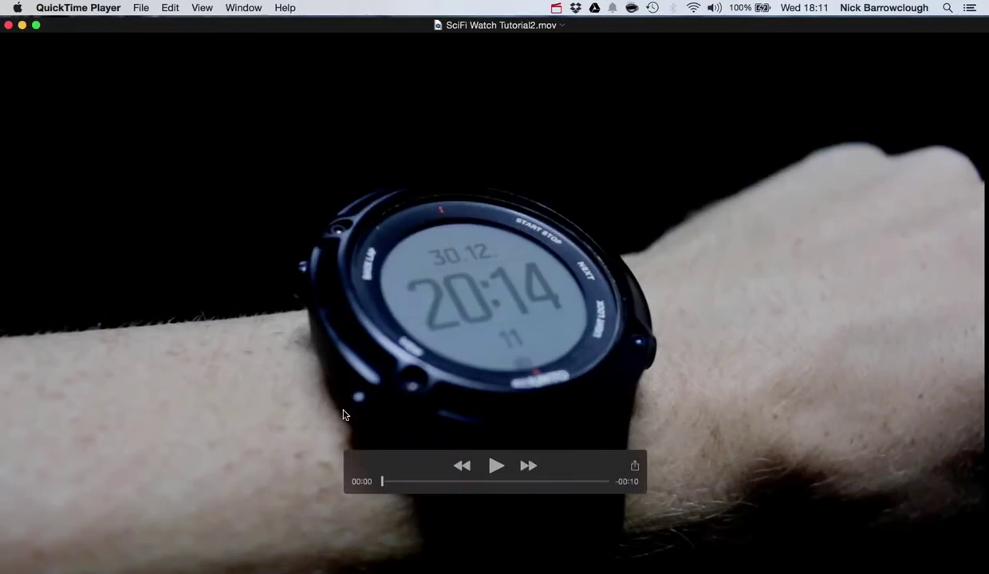
left_click(495, 466)
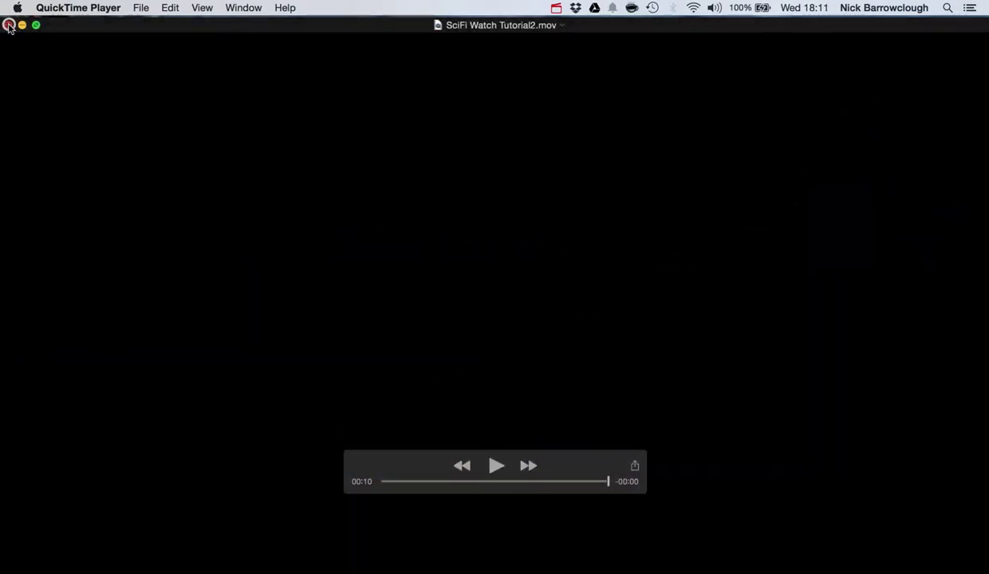
left_click(8, 25)
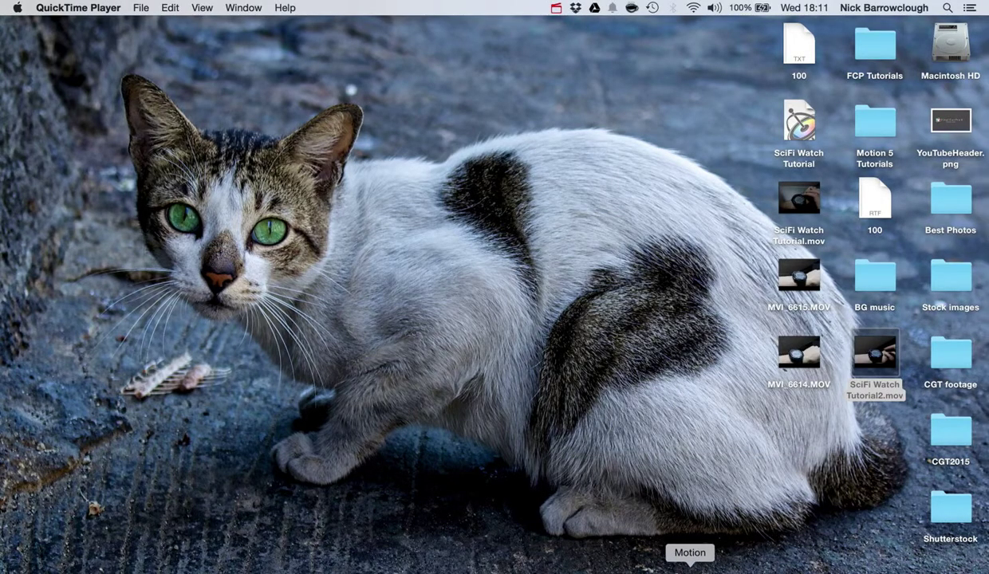
left_click(689, 568)
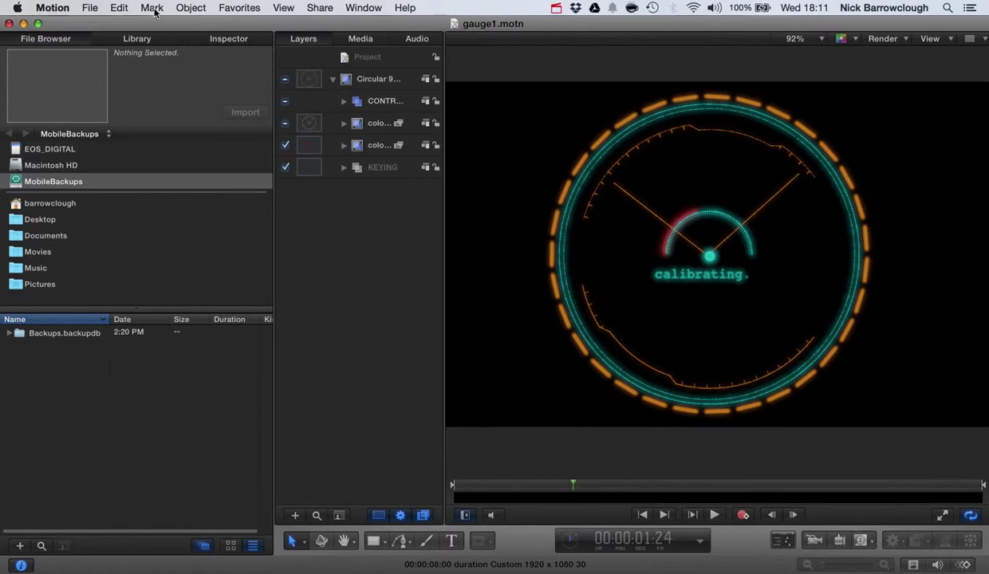
Step: Create a new Motion project with the Broadcast HD 1080 preset, 29.97 fps and 8 seconds, and hide its timeline
left_click(90, 7)
left_click(95, 22)
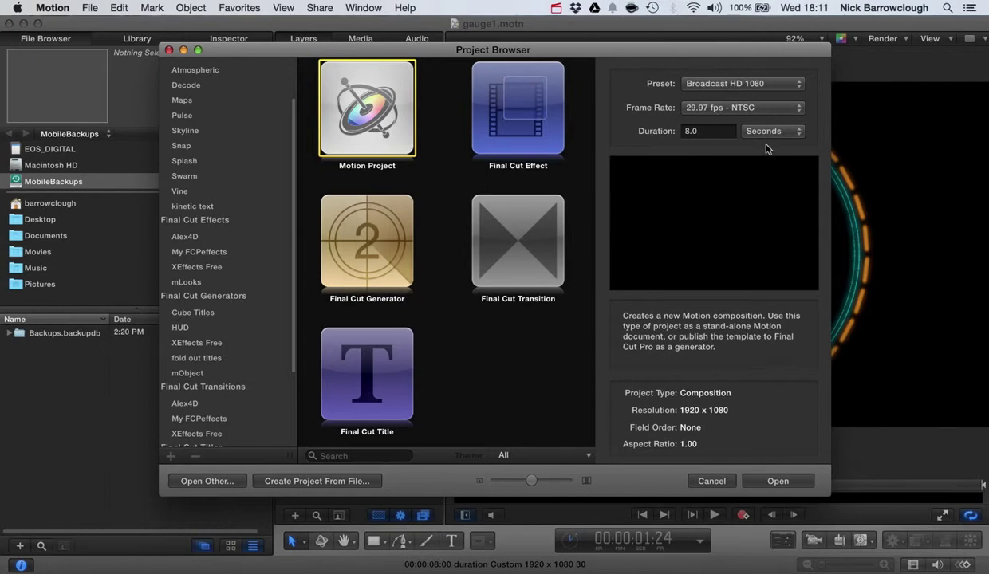
left_click(792, 486)
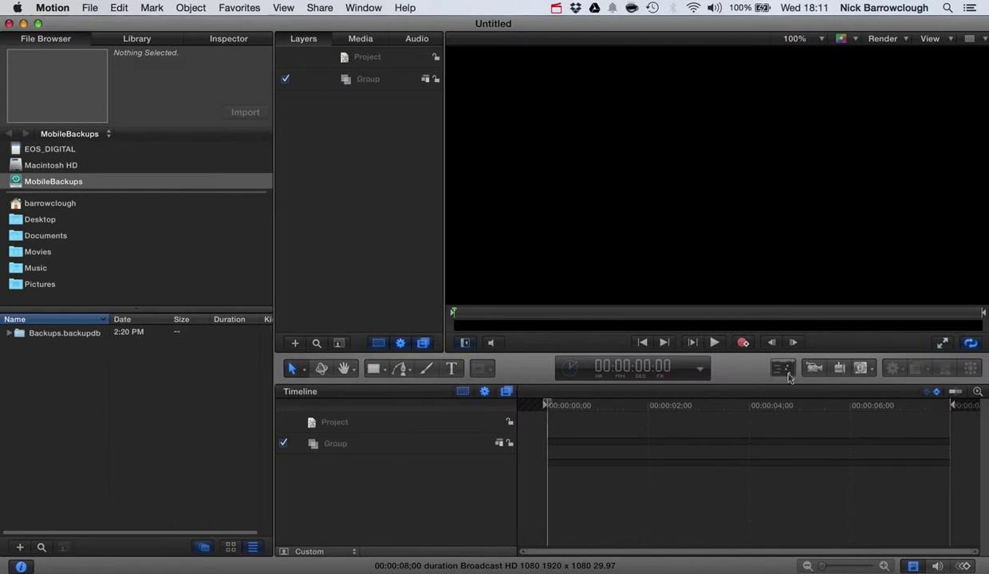
key("F6")
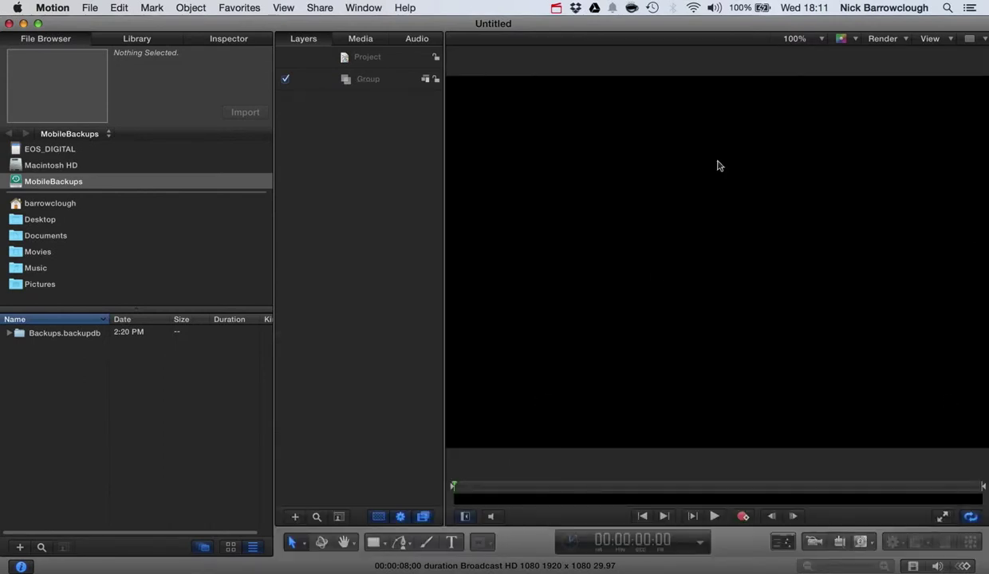
left_click(794, 37)
left_click(796, 50)
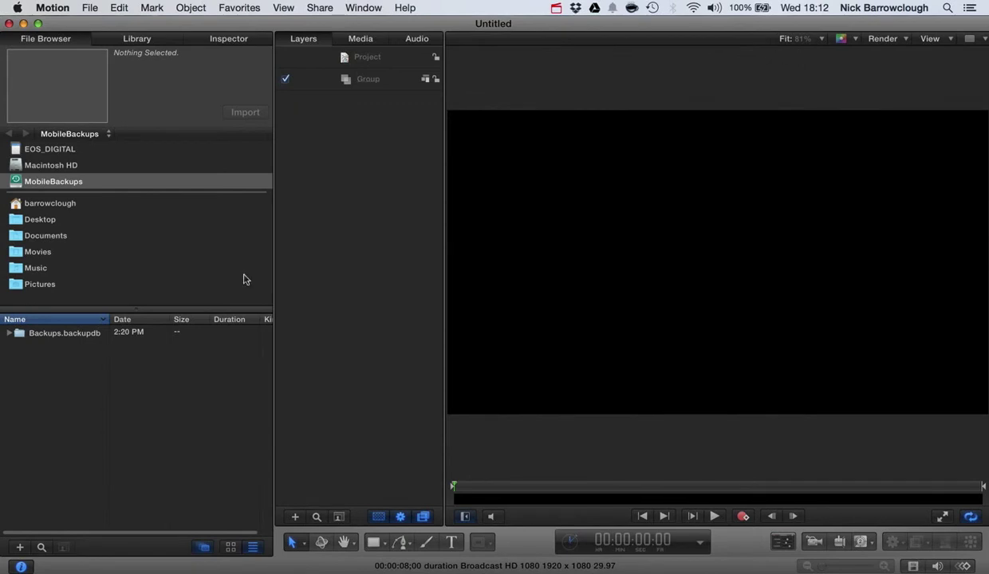
Step: Choose the Circle tool and set it to draw with an outline and no fill
left_click(374, 542)
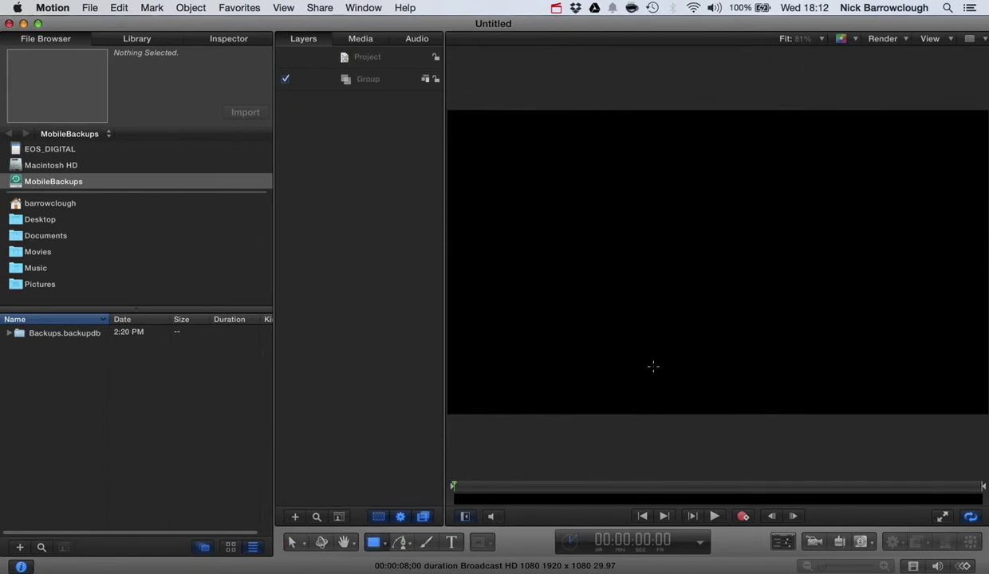
left_click_drag(377, 547, 394, 502)
left_click(784, 543)
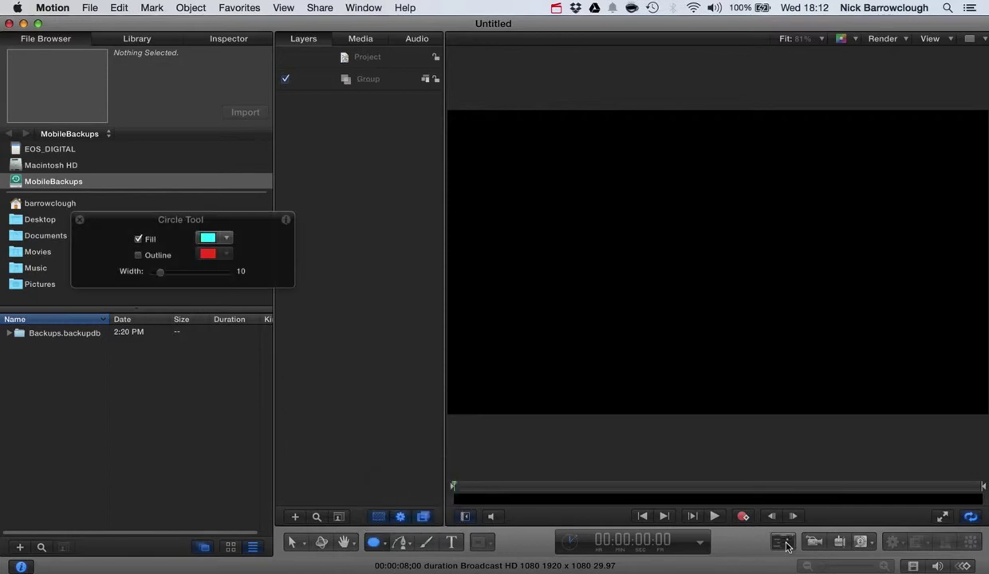
left_click(138, 238)
left_click(139, 255)
Step: Set the Circle tool's outline colour to cyan and its width to 6
left_click(227, 254)
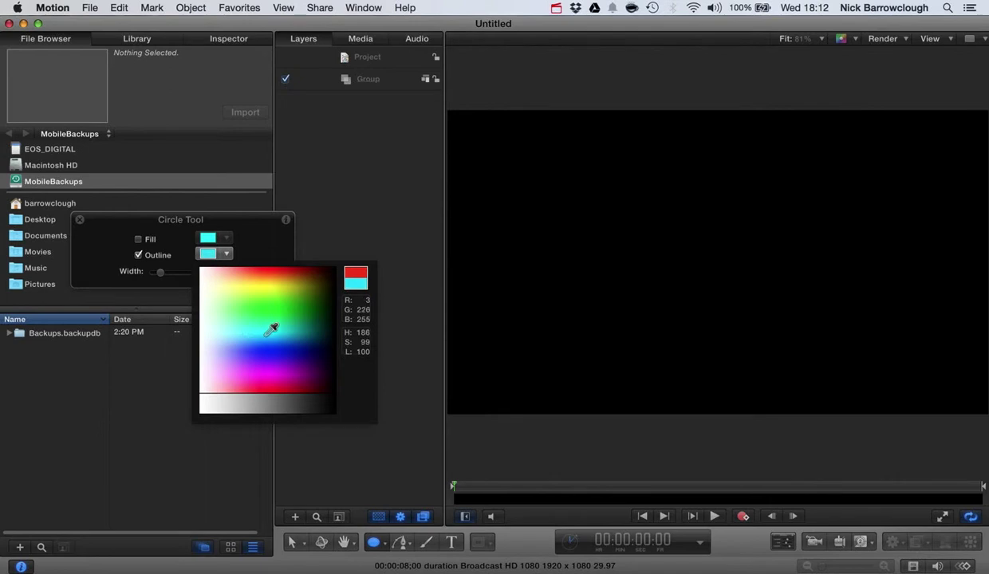
left_click(207, 253)
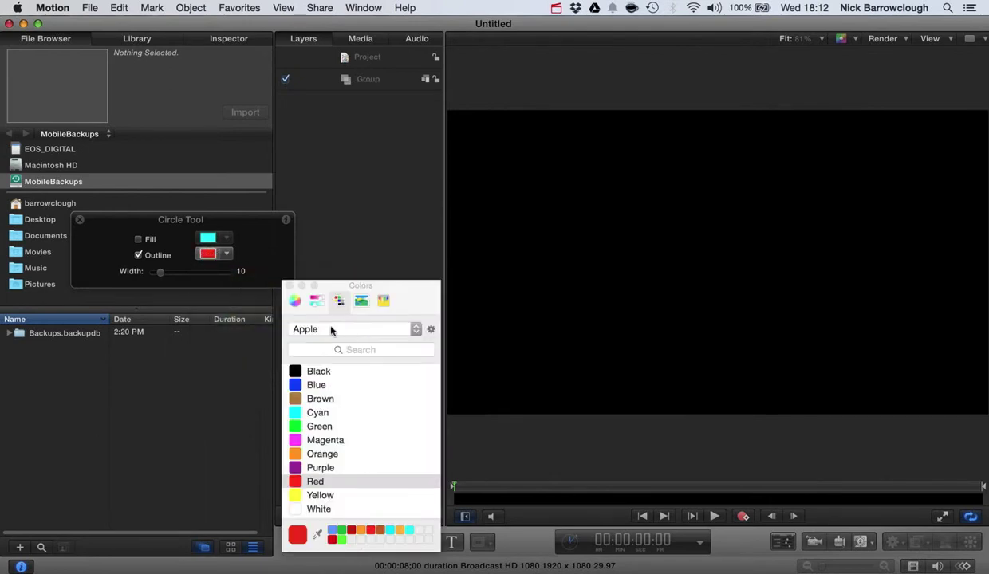
left_click(391, 530)
left_click(288, 285)
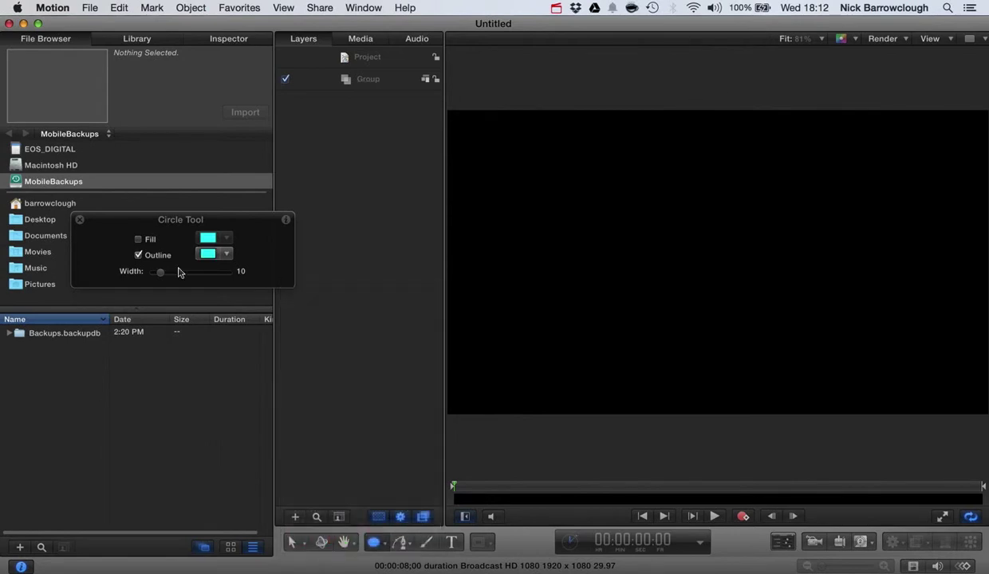
left_click_drag(163, 274, 160, 274)
left_click(79, 220)
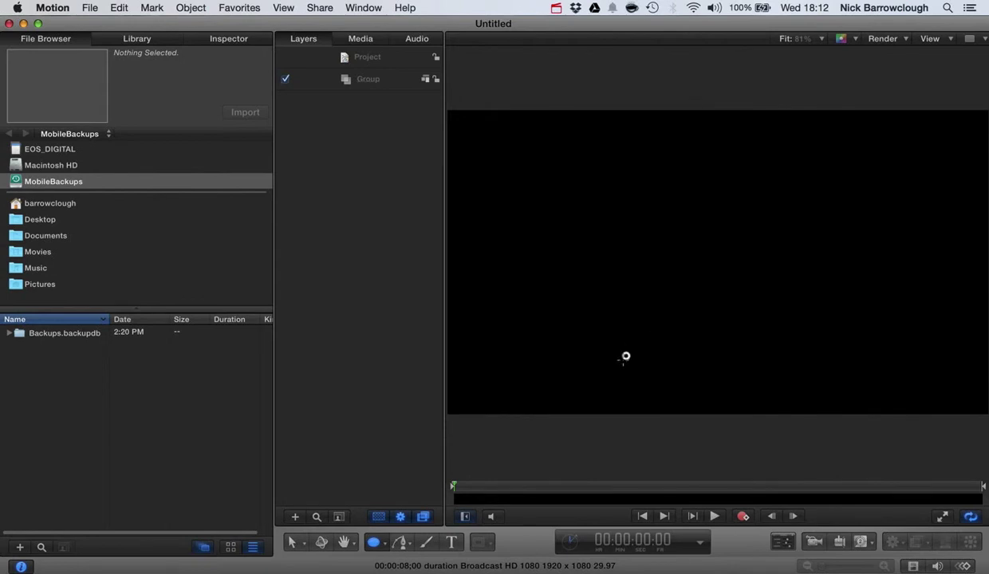
Step: Draw a large circle on the canvas and centre it by resetting its transform
left_click_drag(625, 356, 868, 129)
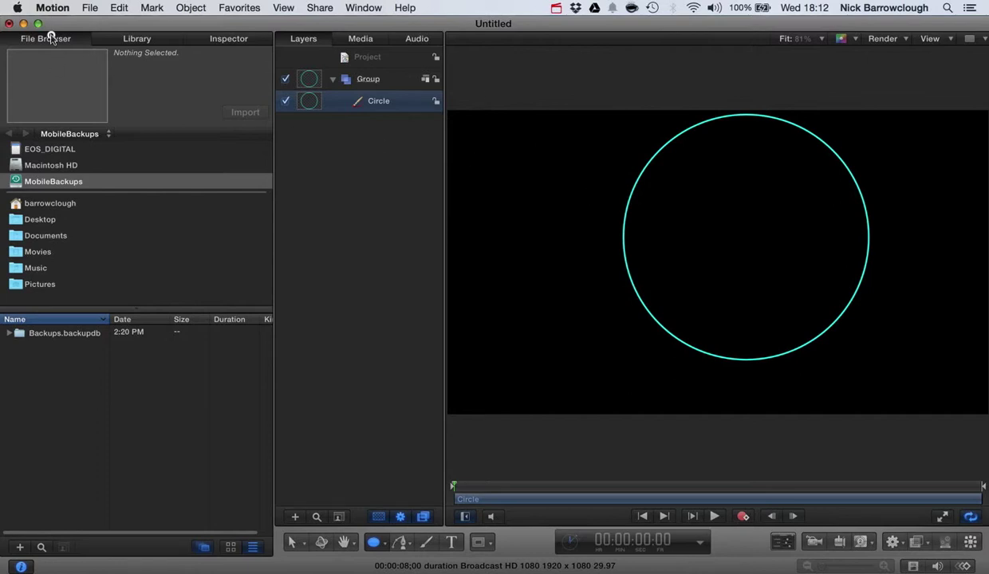
left_click(212, 35)
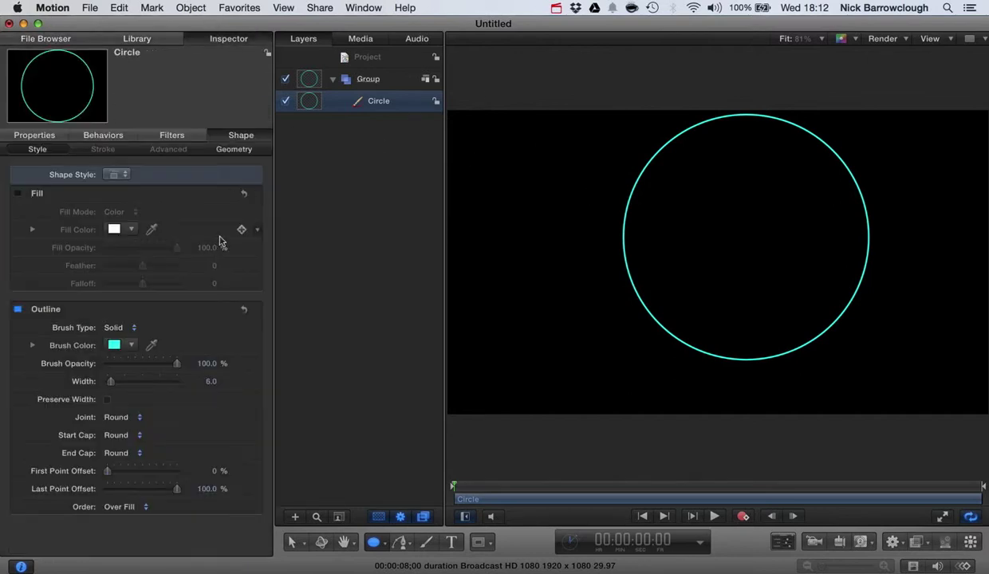
left_click(36, 133)
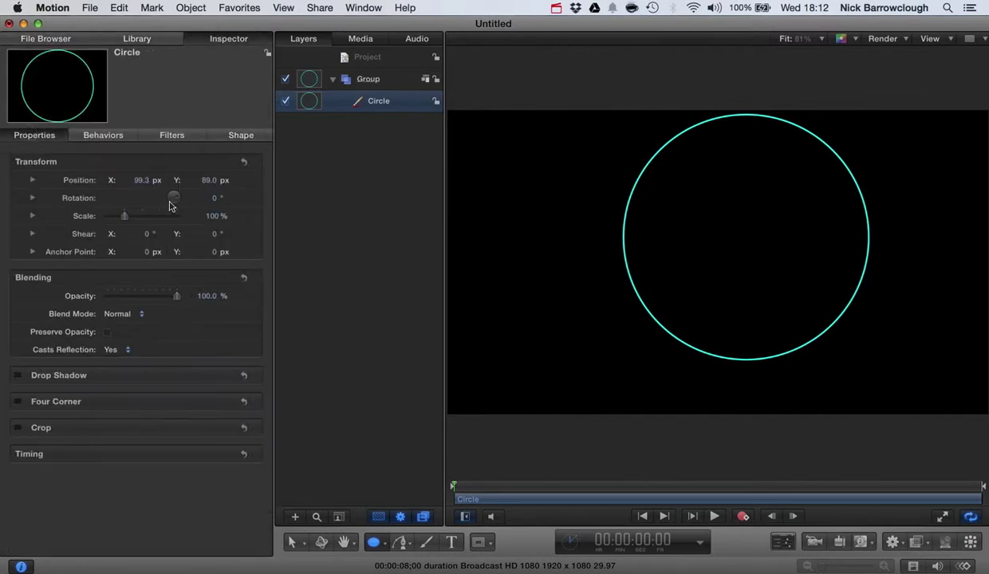
left_click(244, 161)
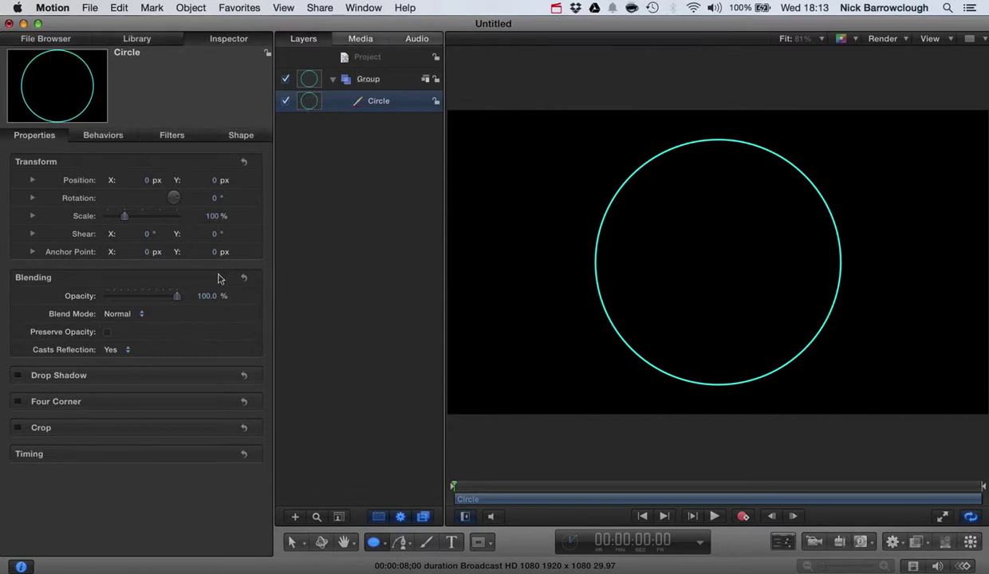
Step: Reduce the circle's outline width to 2
left_click(250, 136)
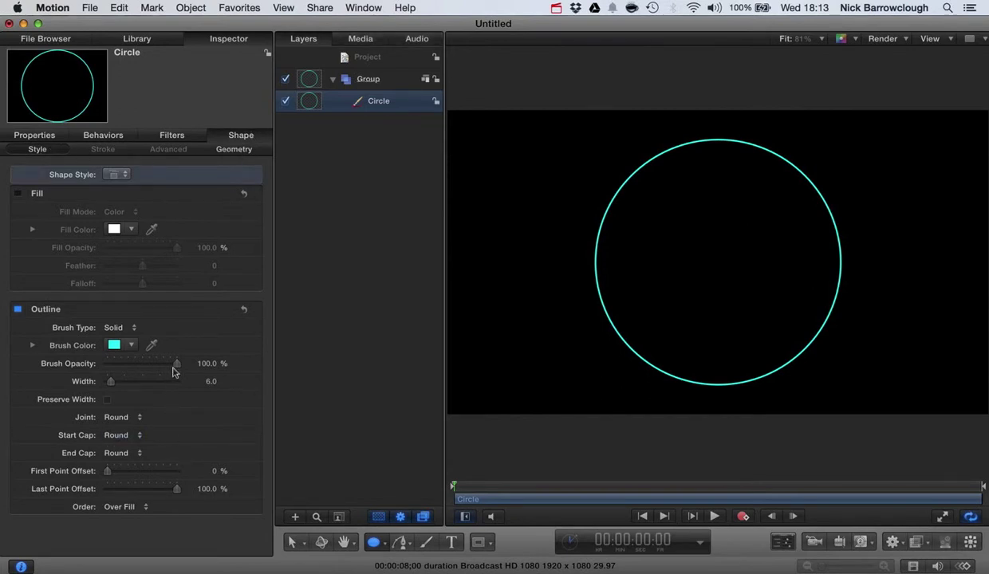
left_click(212, 382)
type("3")
key("Return")
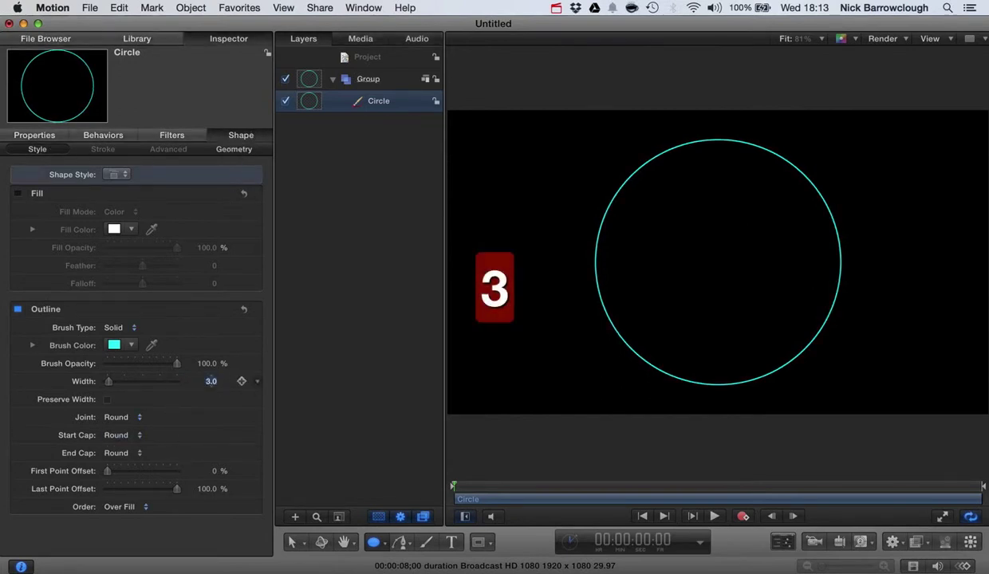
left_click(210, 381)
type("2")
key("Return")
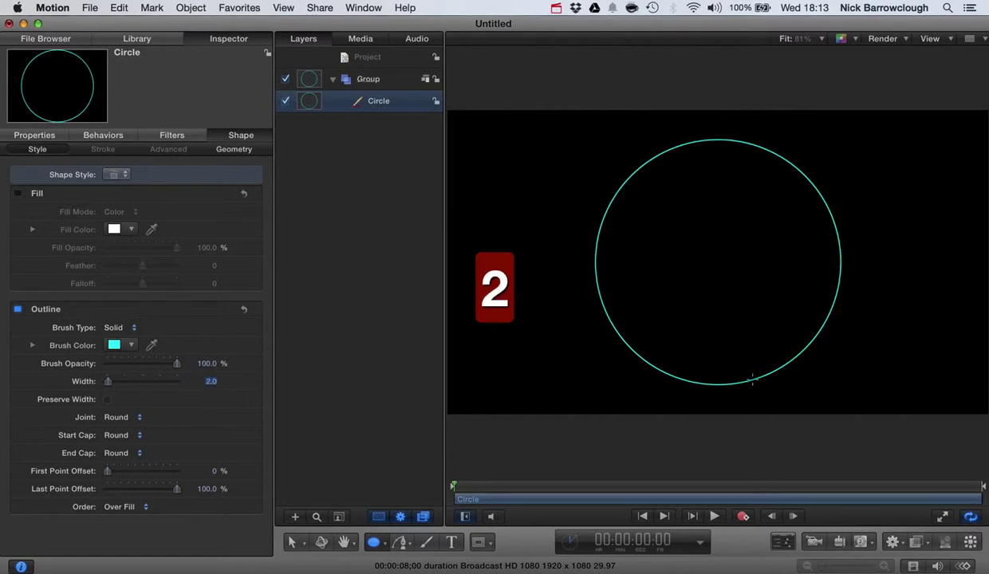
Step: Duplicate the circle and set the copy's scale to 97%
right_click(376, 104)
left_click(406, 148)
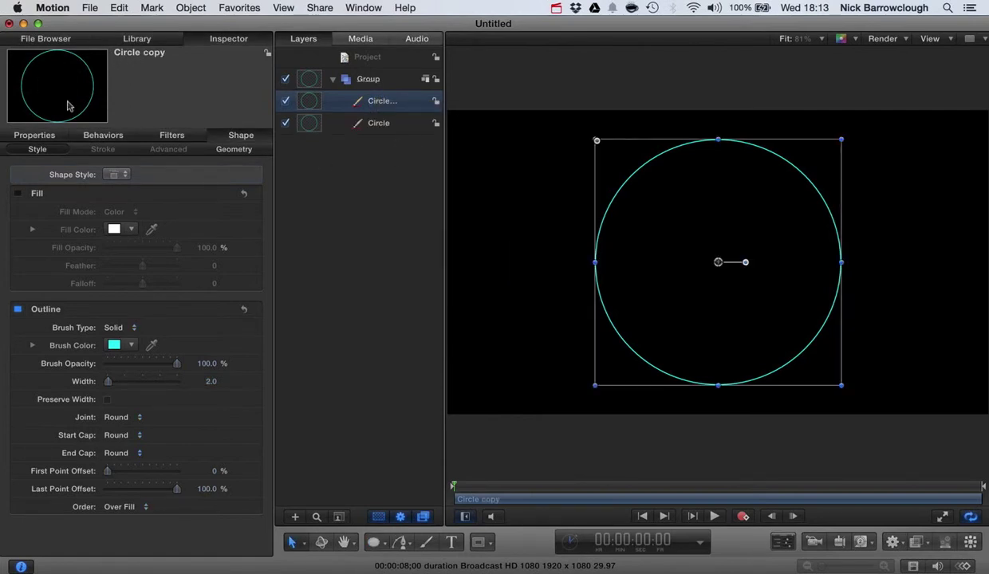
left_click(35, 135)
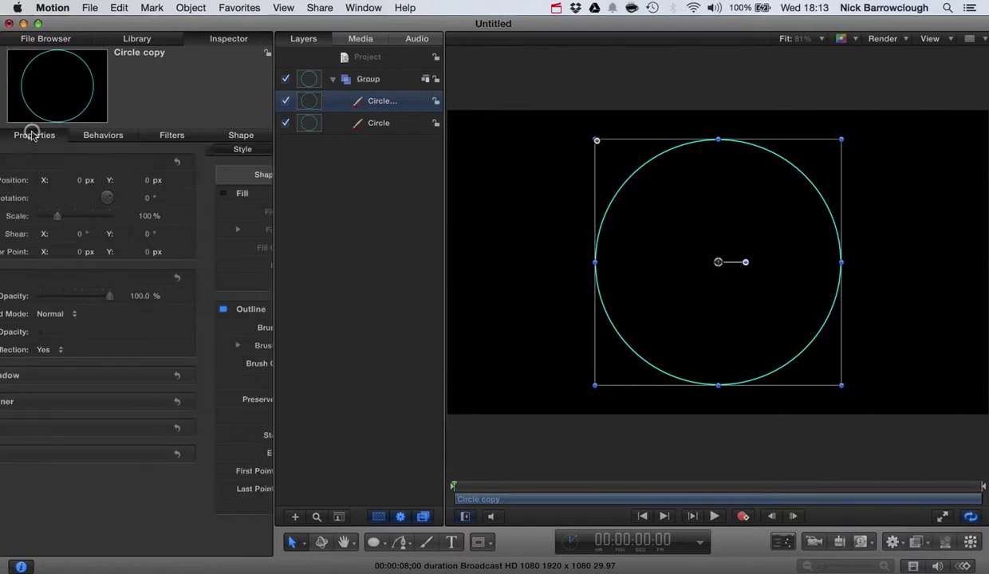
double_click(215, 216)
type("97")
key("Return")
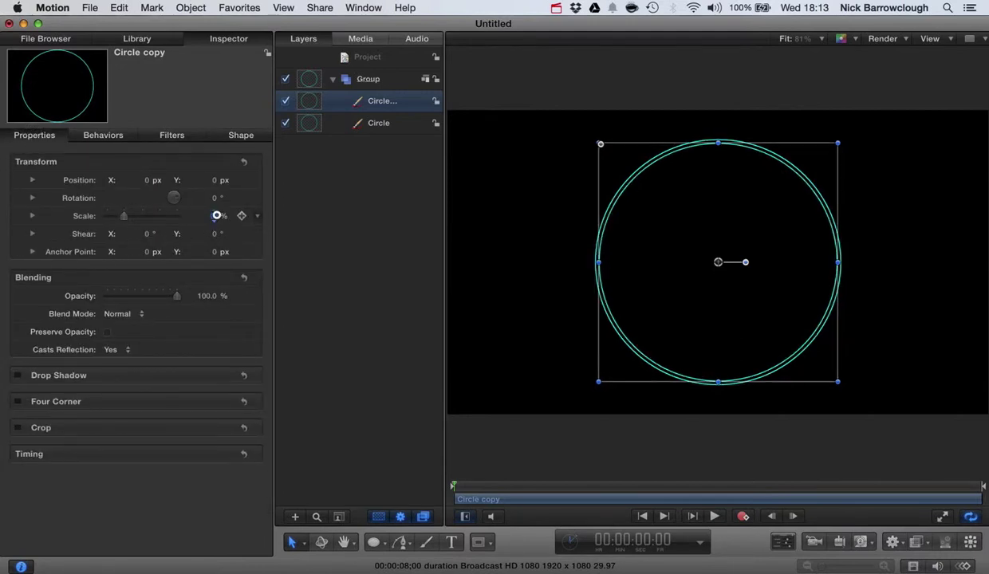
Step: Enlarge the circle copy so it forms a thin concentric ring just outside the original circle
left_click_drag(216, 215, 216, 215)
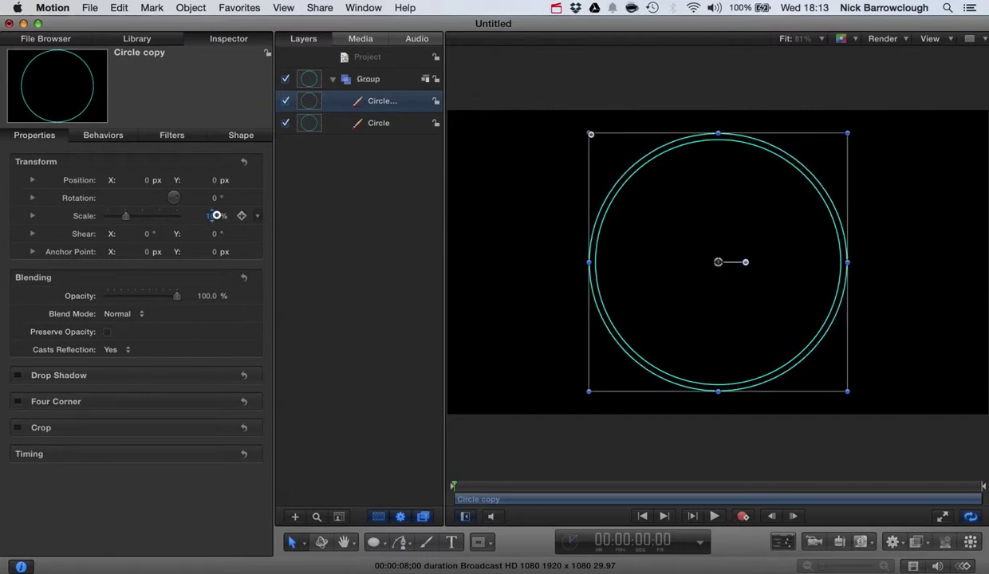
left_click(860, 102)
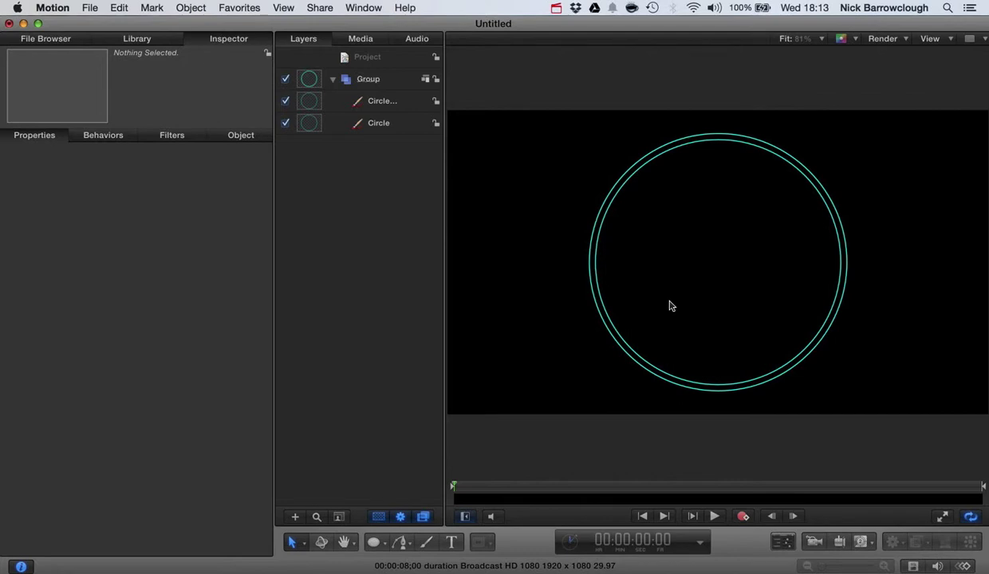
scroll(644, 192, "up", 3)
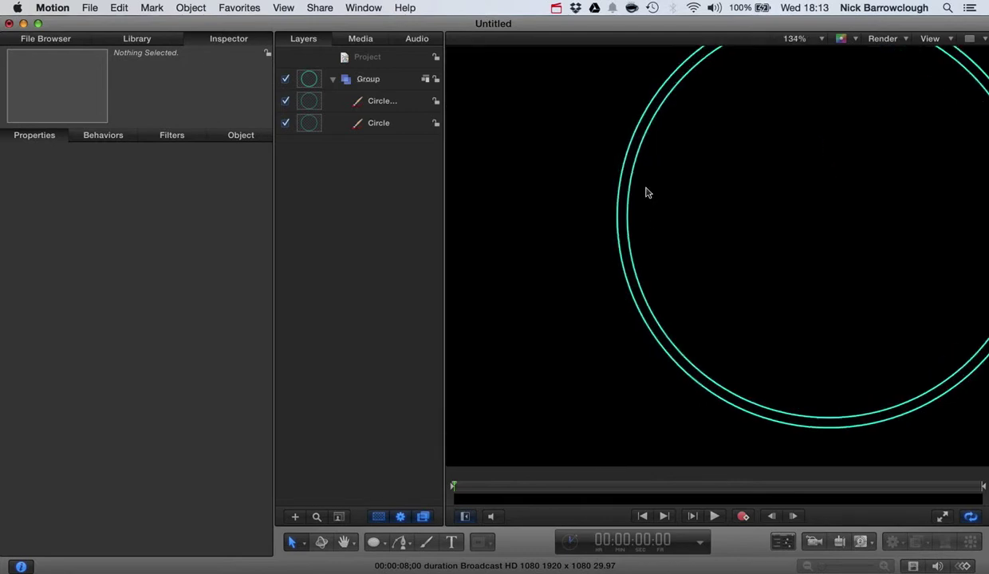
scroll(646, 191, "up", 1)
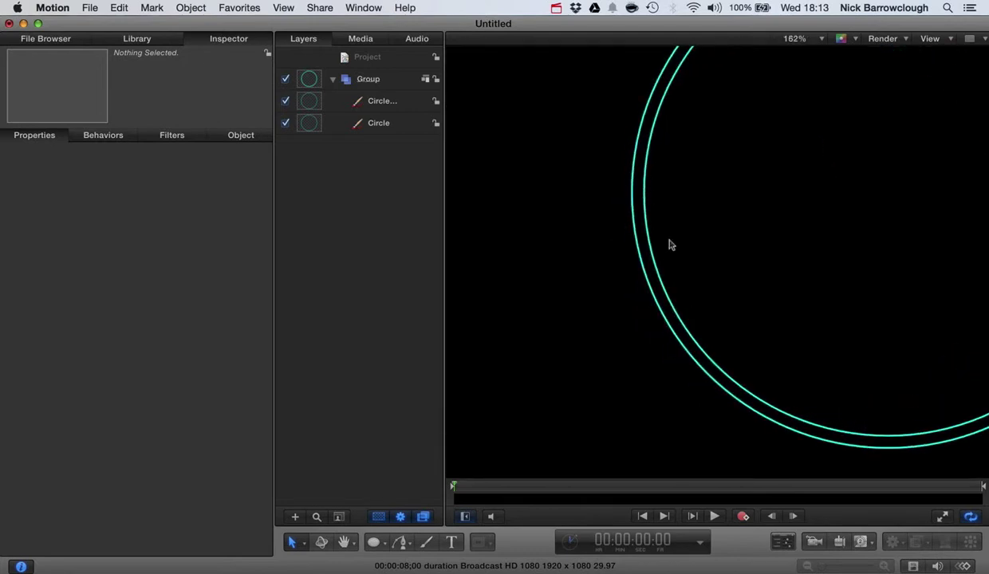
scroll(737, 161, "down", 3)
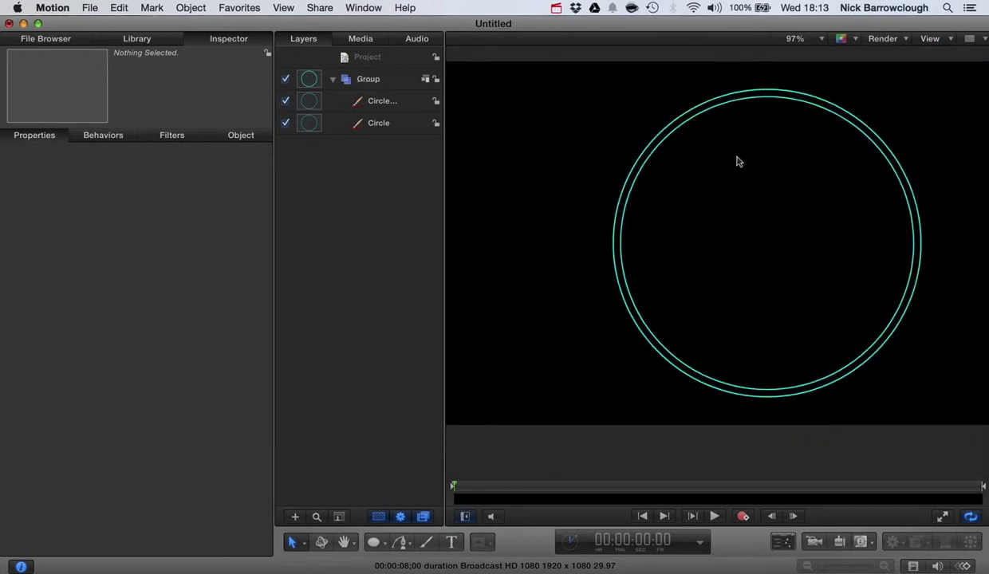
Step: Apply the Sash style from the Textural shape styles to both the original circle and its copy
scroll(738, 161, "right", 3)
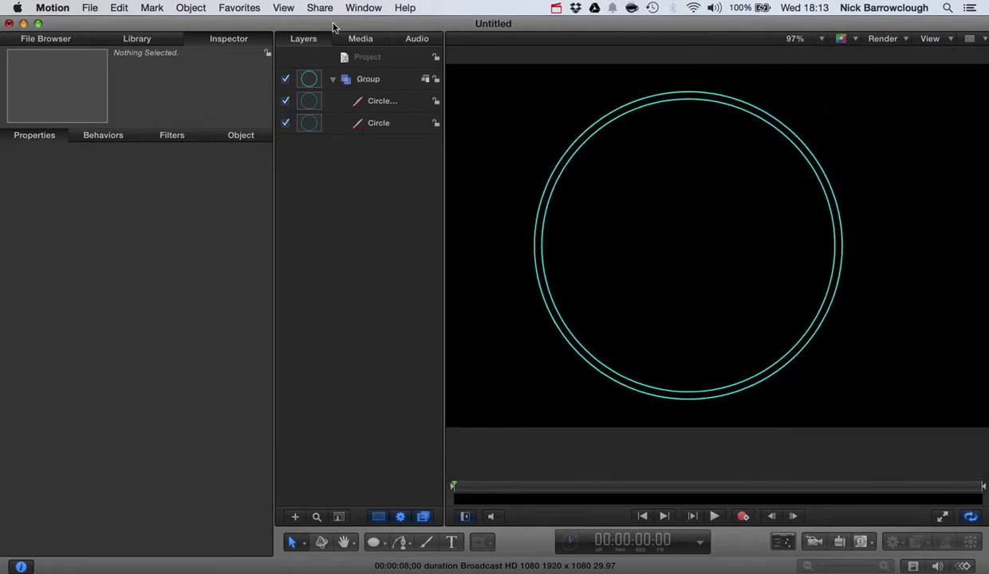
left_click(135, 38)
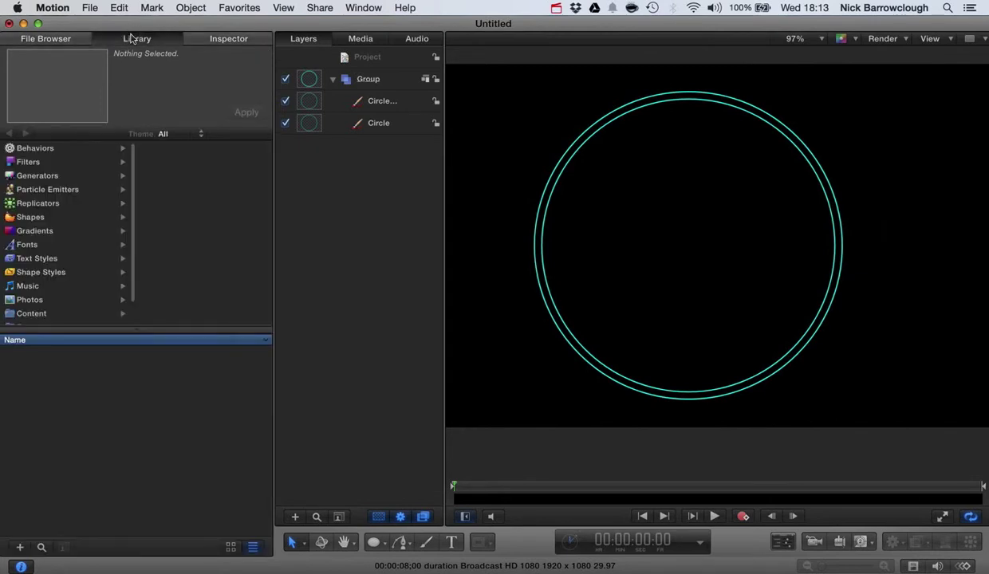
left_click(46, 272)
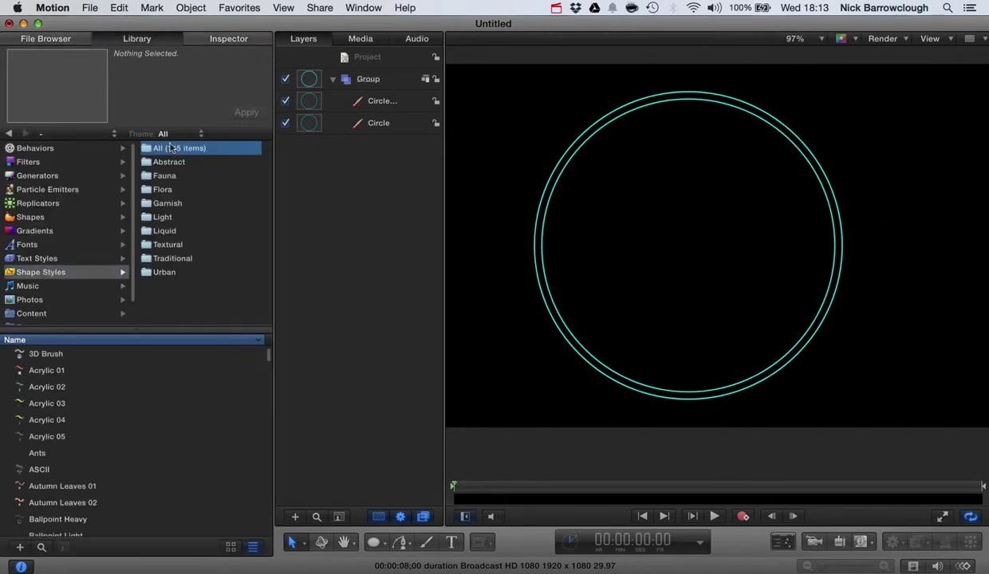
left_click(170, 245)
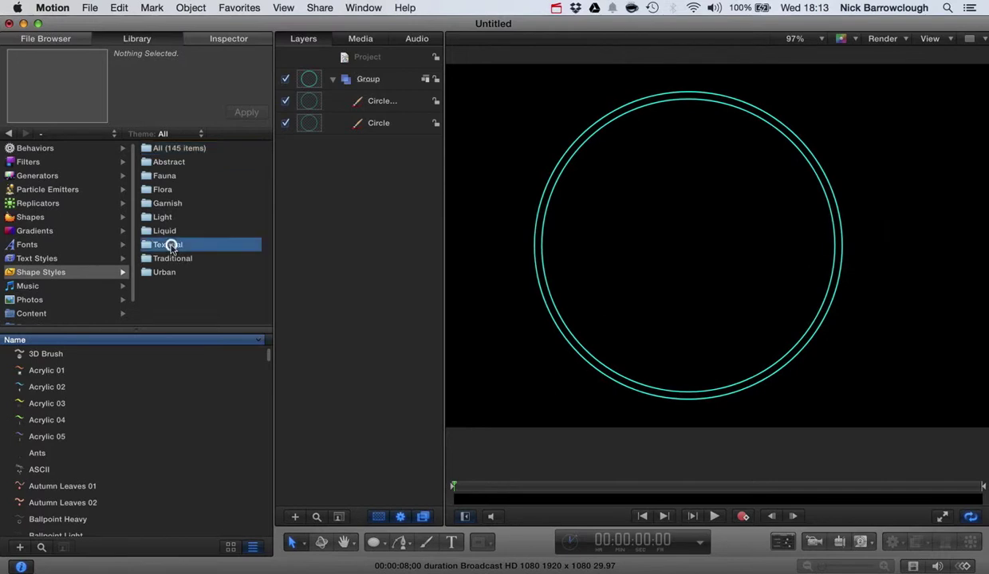
scroll(92, 431, "down", 2)
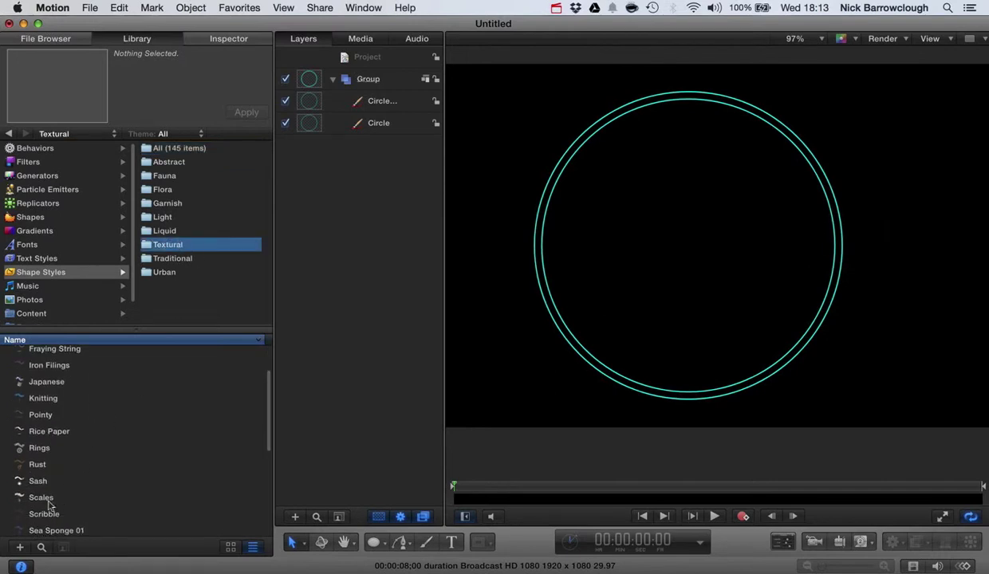
left_click(38, 484)
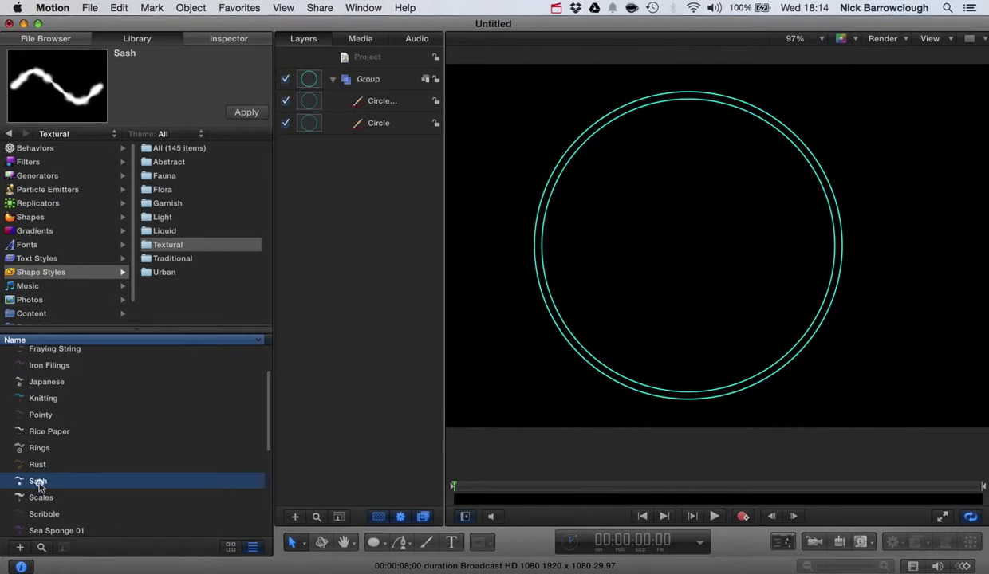
left_click_drag(38, 481, 318, 129)
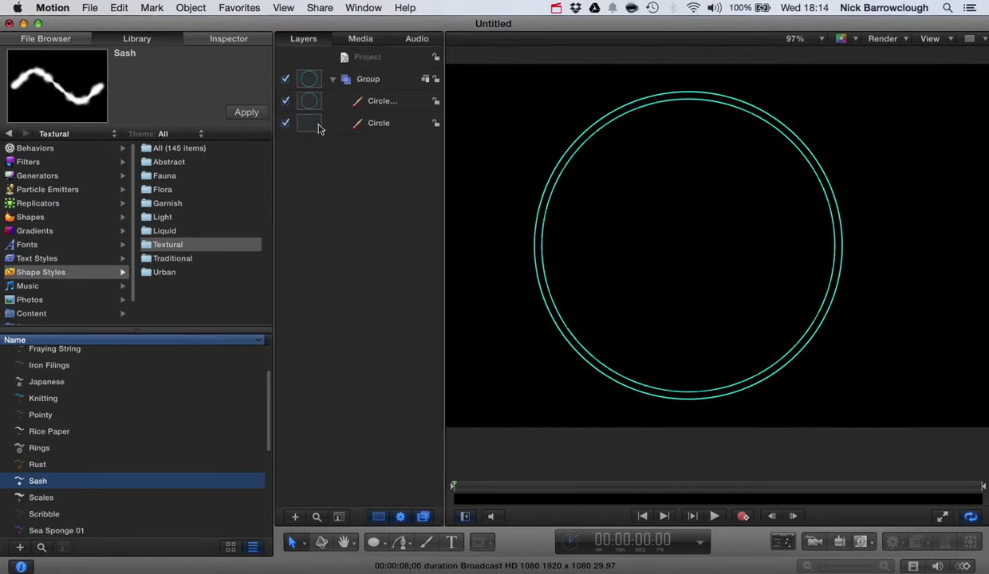
left_click_drag(37, 483, 301, 99)
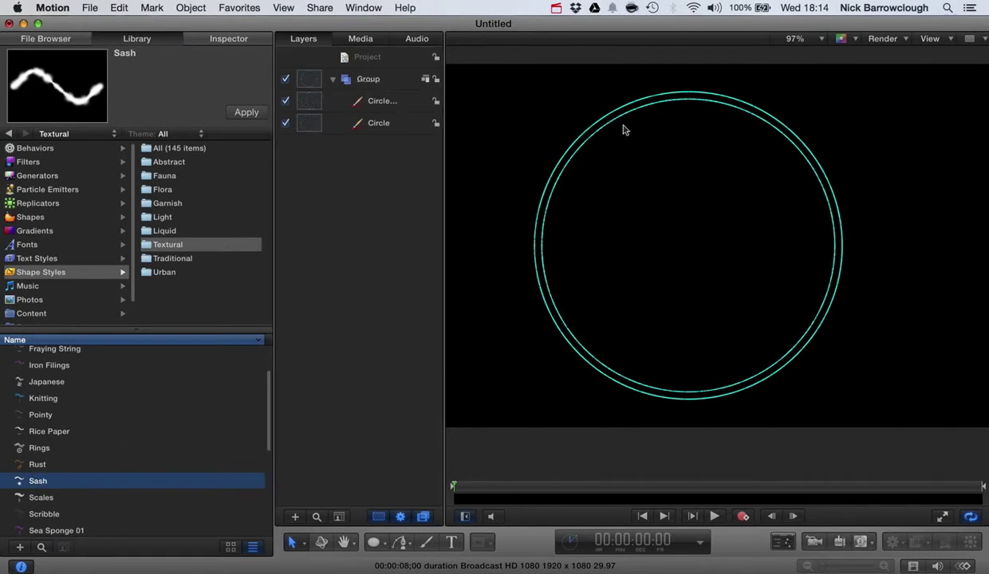
Step: Set the outer circle copy's outline spacing to 63.5% and its width to 7
left_click(380, 102)
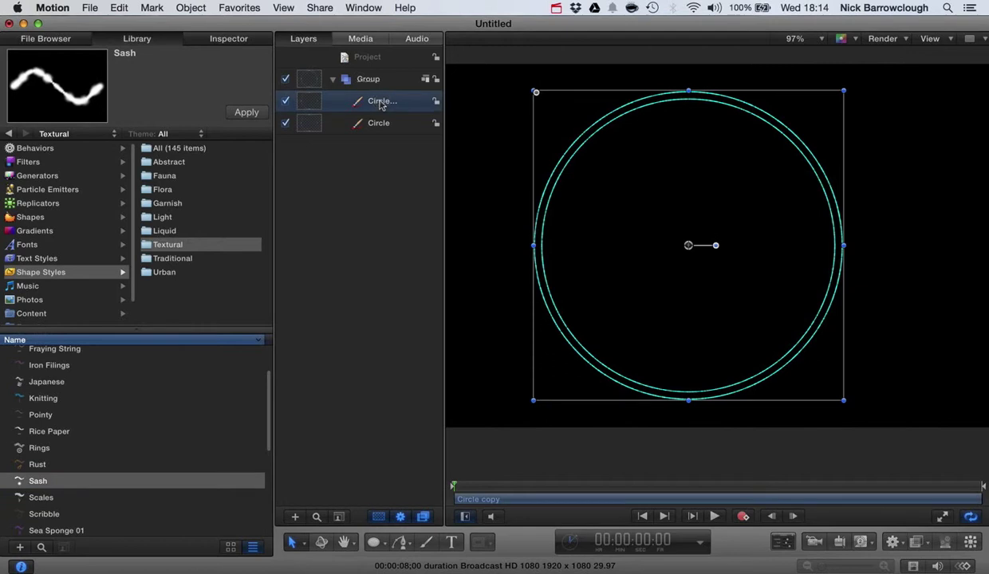
left_click(221, 38)
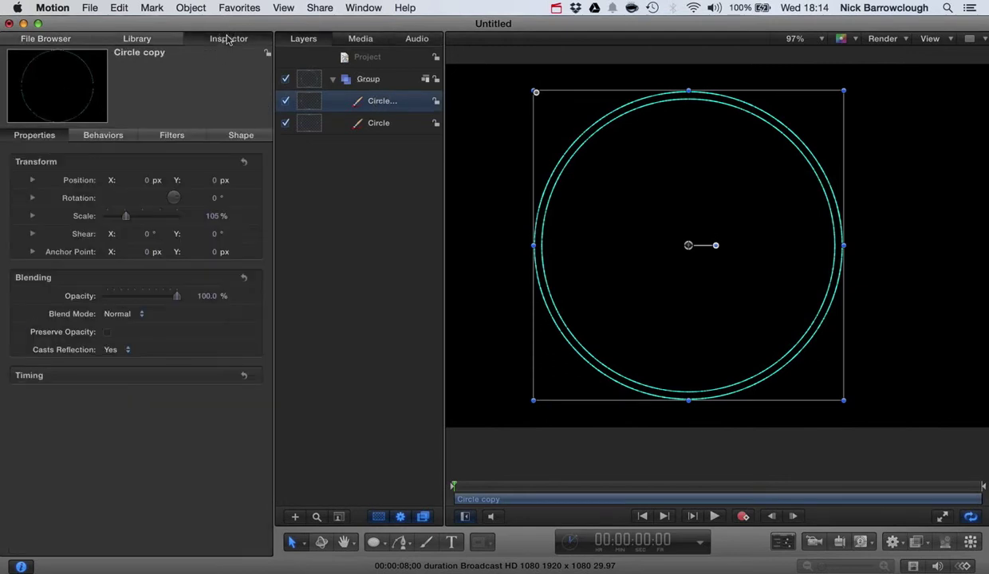
left_click(228, 135)
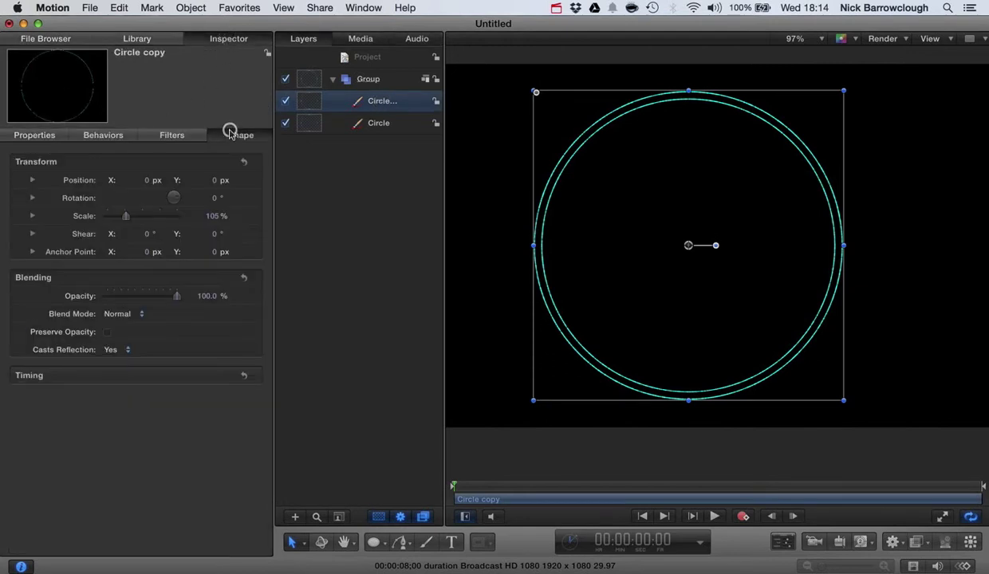
scroll(125, 429, "down", 2)
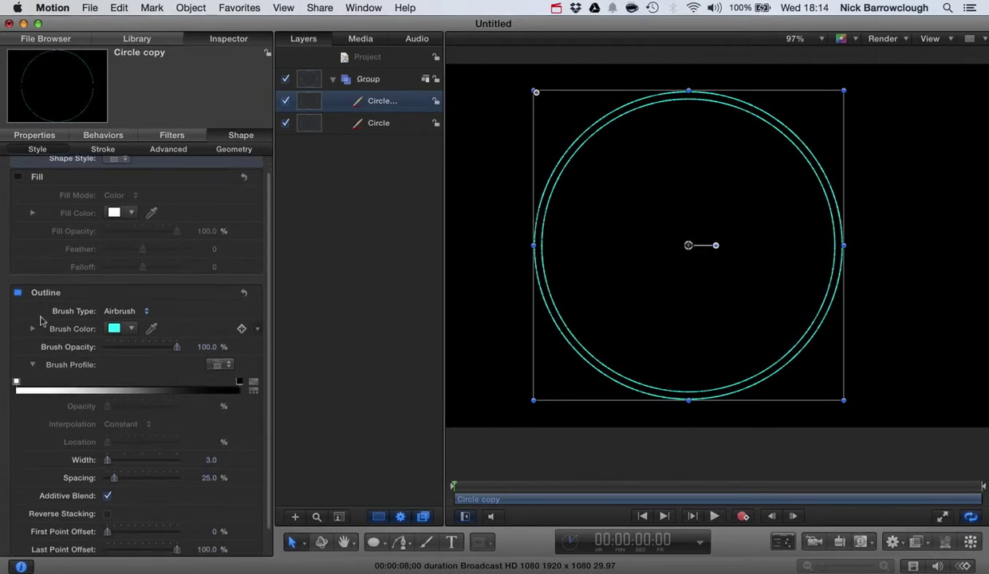
scroll(149, 483, "down", 3)
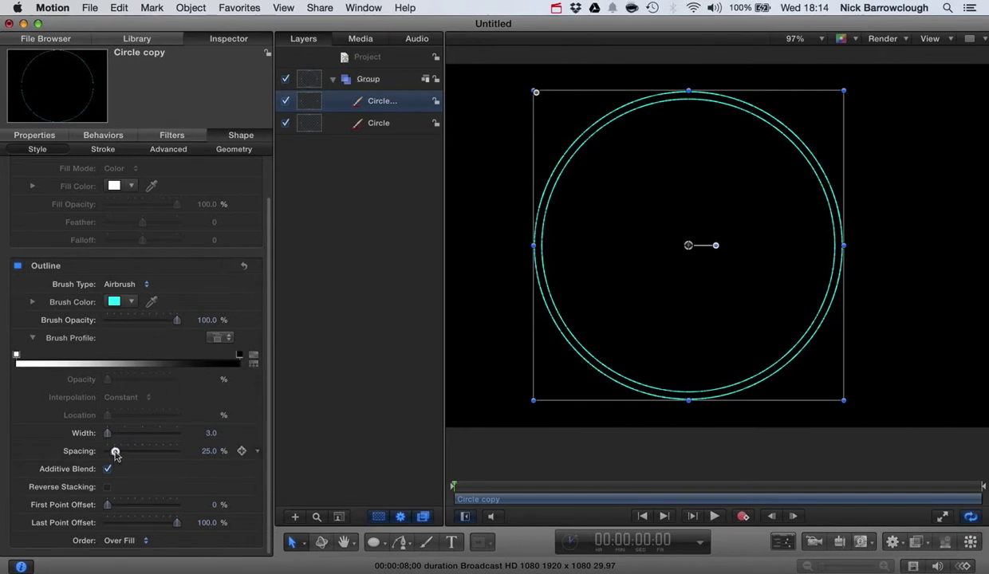
mouse_move(115, 453)
left_mouse_down()
mouse_move(182, 452)
mouse_move(97, 455)
mouse_move(129, 454)
left_mouse_up()
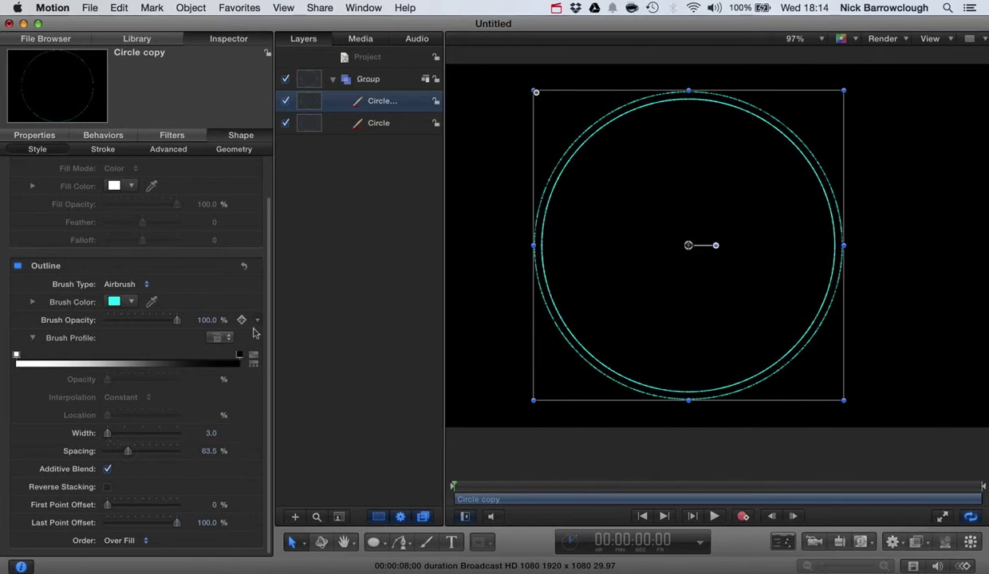
left_click_drag(109, 438, 111, 438)
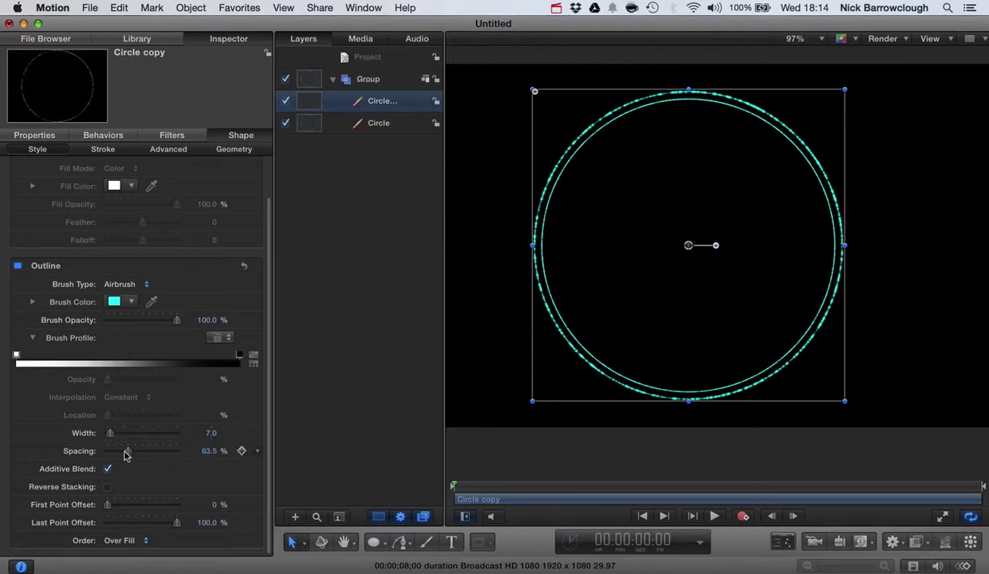
Step: Give the inner circle the outer ring's outline settings: width 7 and spacing 63.5%
left_click(323, 122)
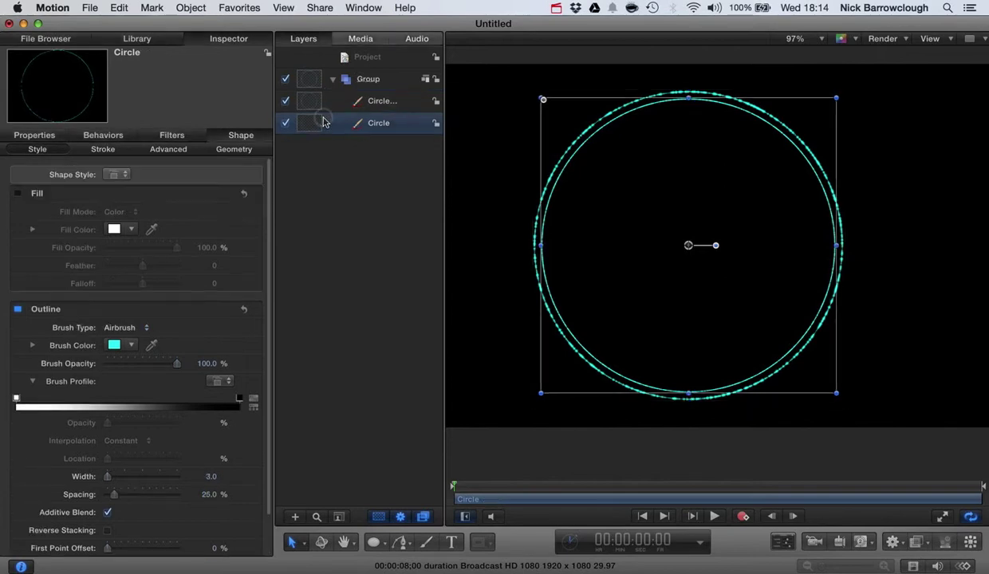
left_click(211, 477)
type("7")
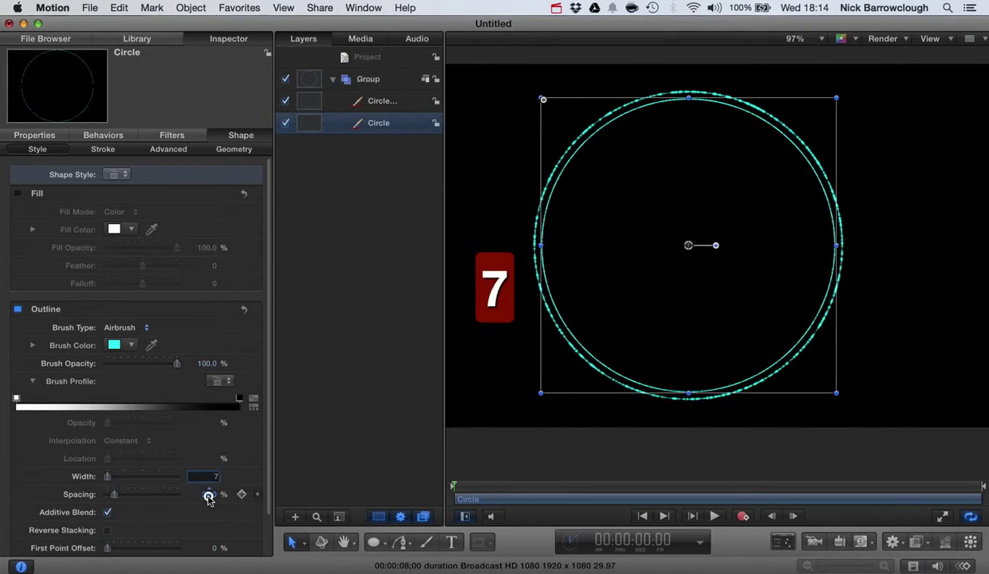
left_click(209, 494)
type("63.5")
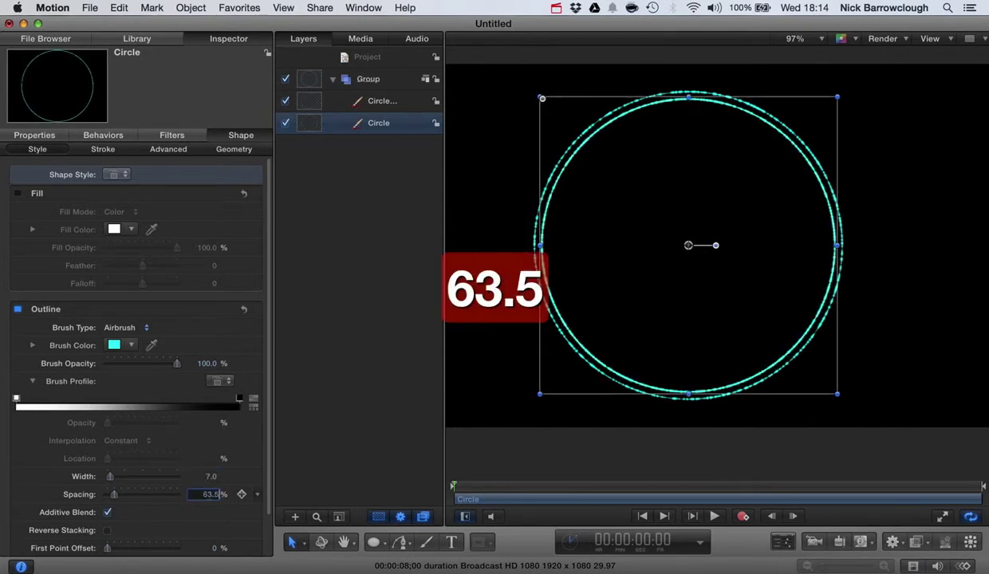
key("Return")
left_click(741, 461)
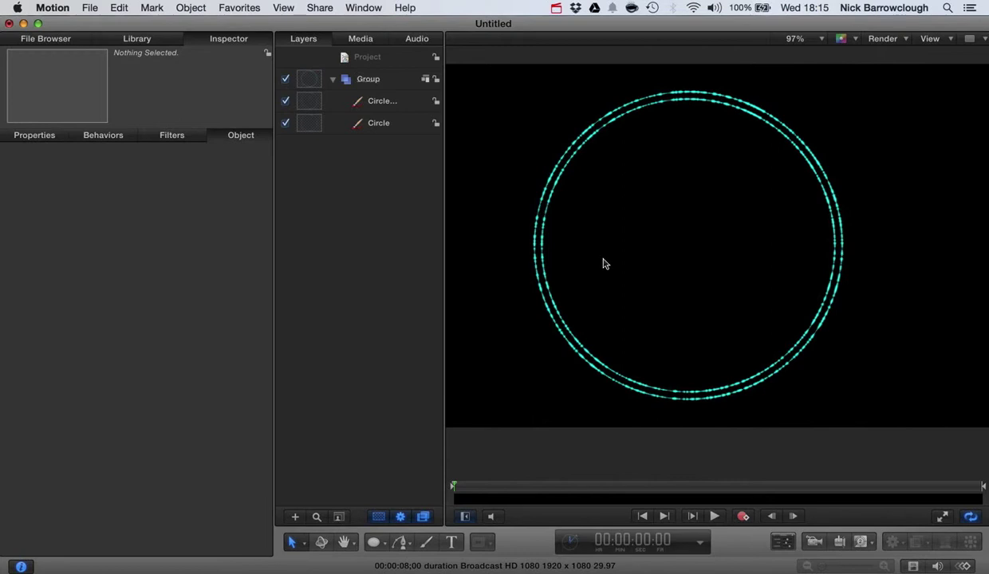
Step: Draw a smaller unfilled circle inside the rings with an orange outline of width 1
left_click(137, 37)
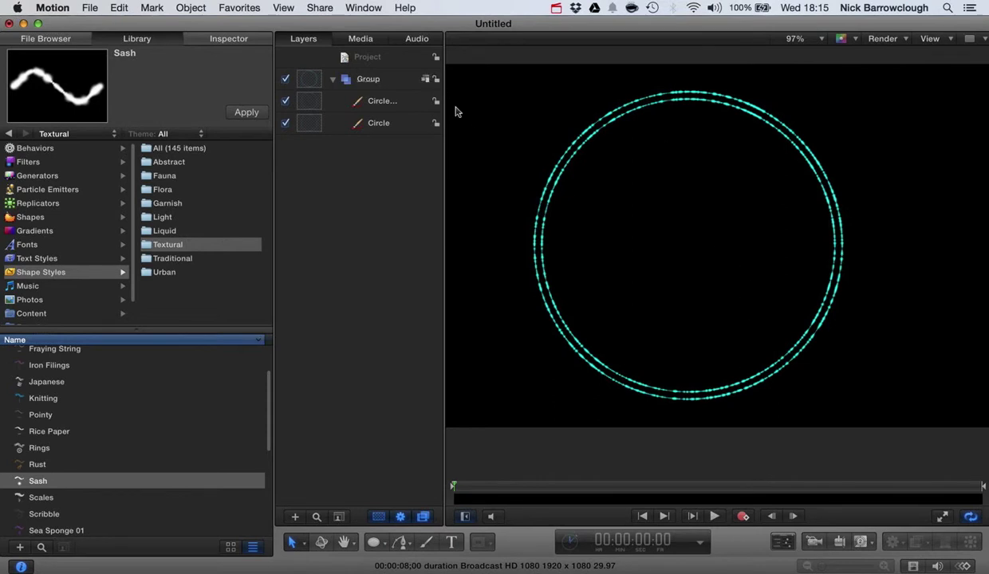
left_click(372, 545)
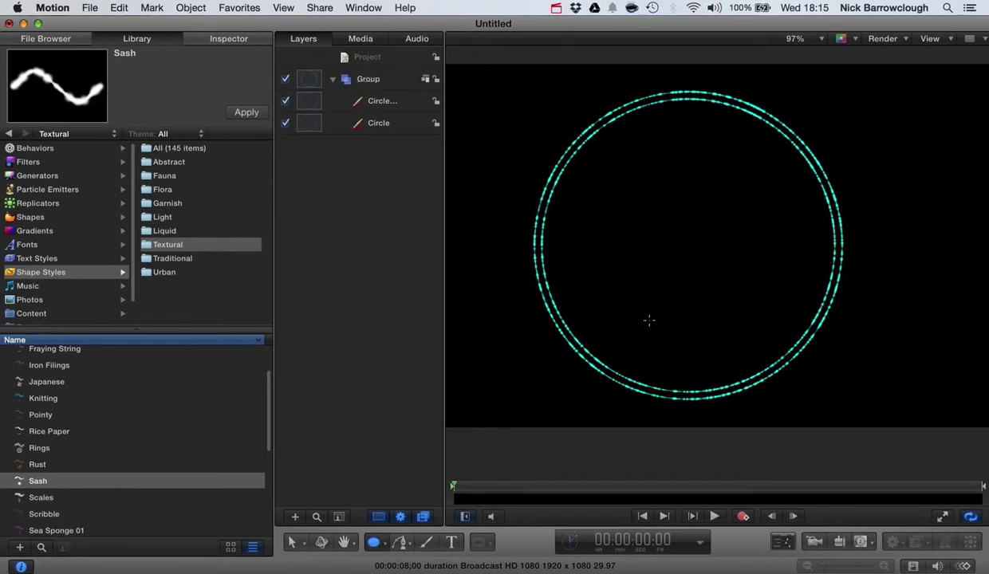
left_click(786, 543)
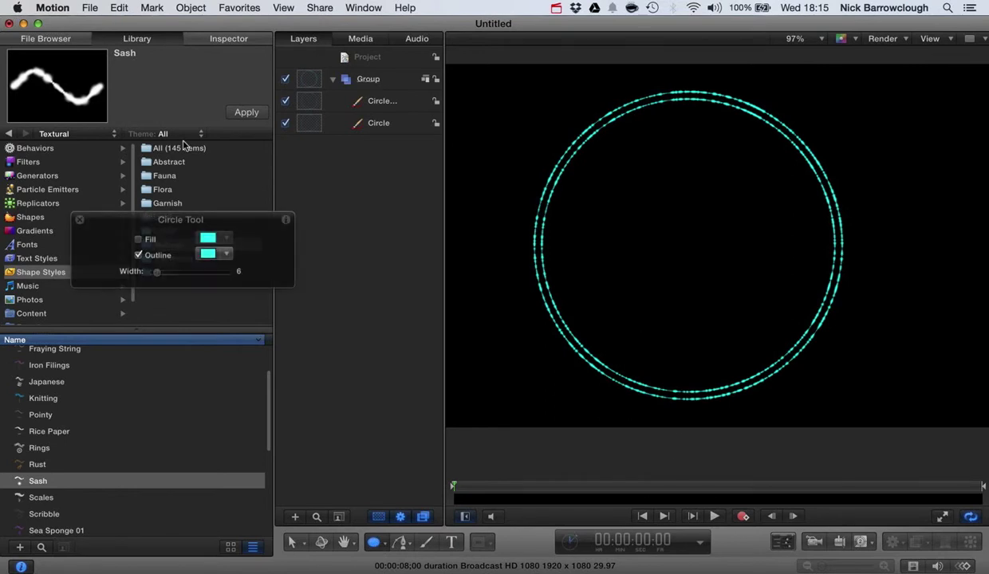
left_click(207, 253)
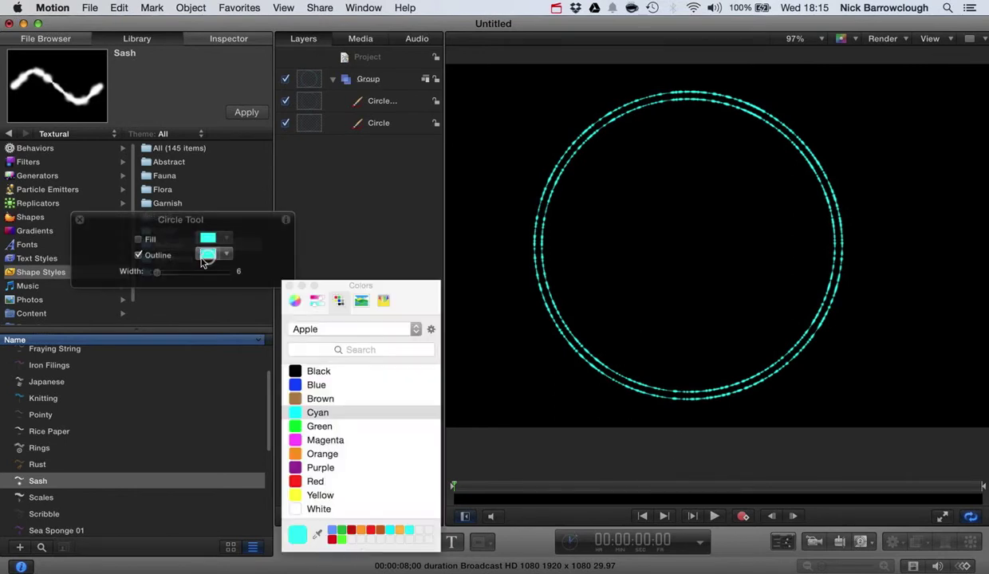
left_click(358, 533)
left_click(288, 285)
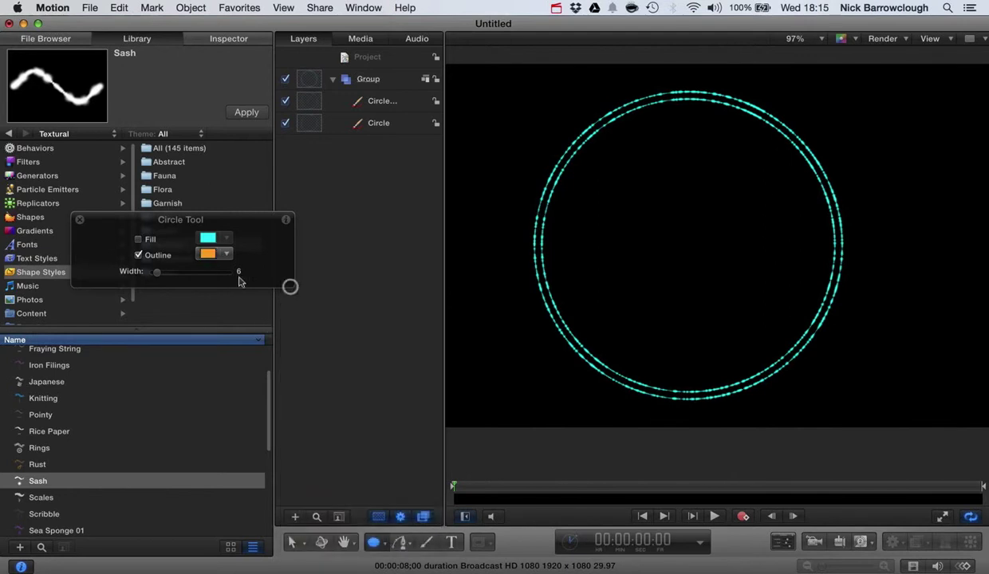
left_click_drag(240, 273, 151, 273)
left_click_drag(633, 296, 799, 95)
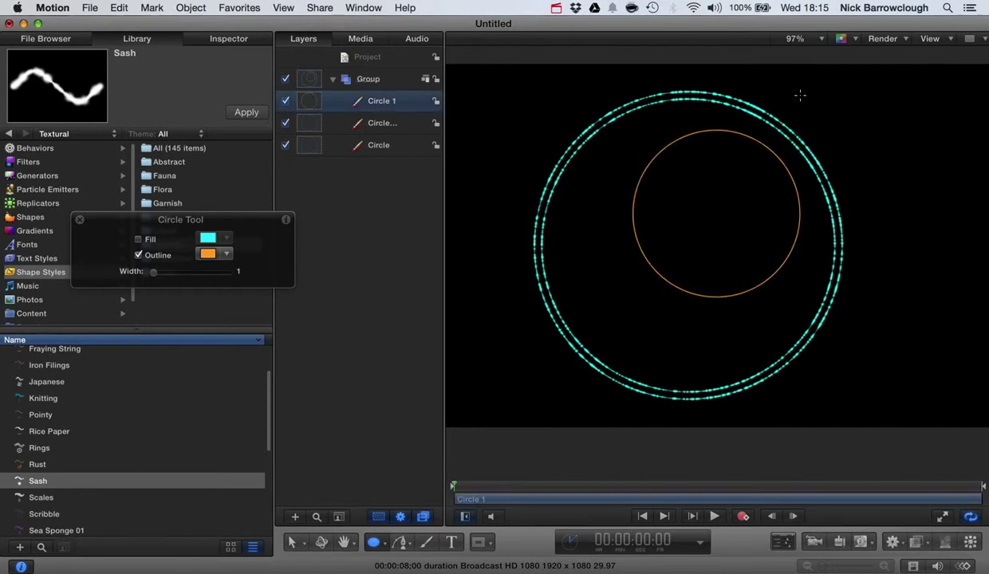
left_click(79, 219)
Step: Centre the orange circle by resetting its transform, and raise its Y position to about 118 px
left_click(61, 38)
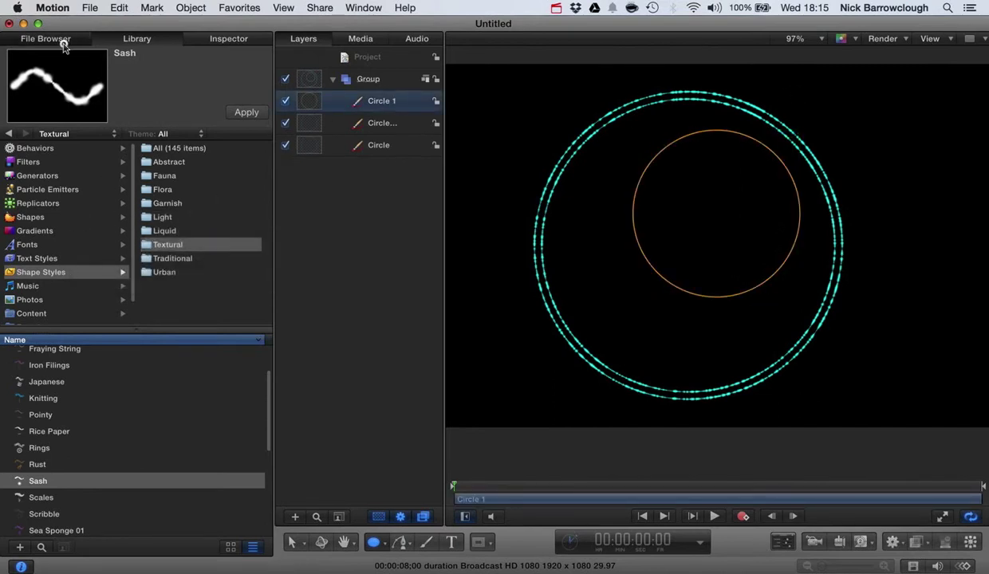
left_click(226, 39)
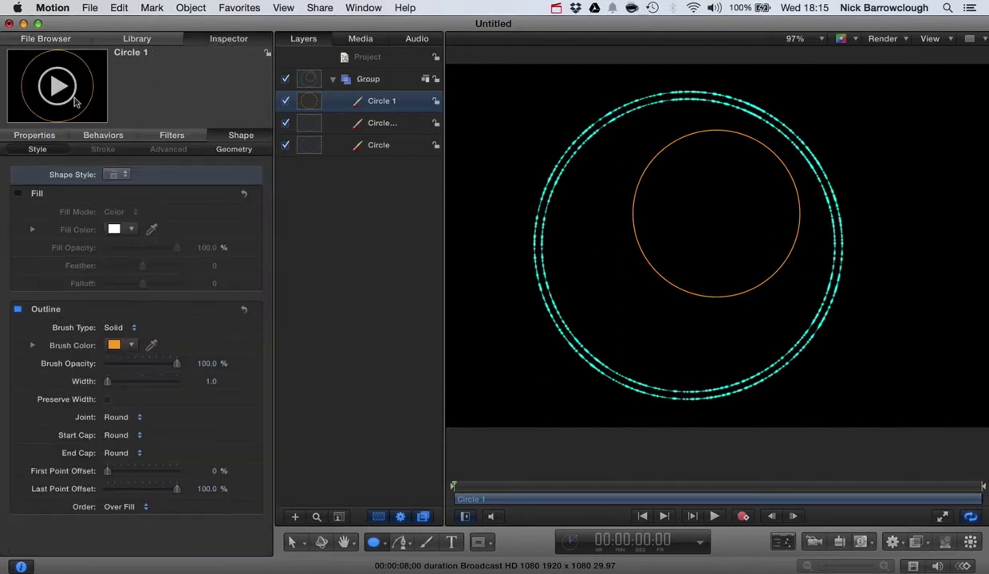
left_click(38, 135)
left_click(245, 162)
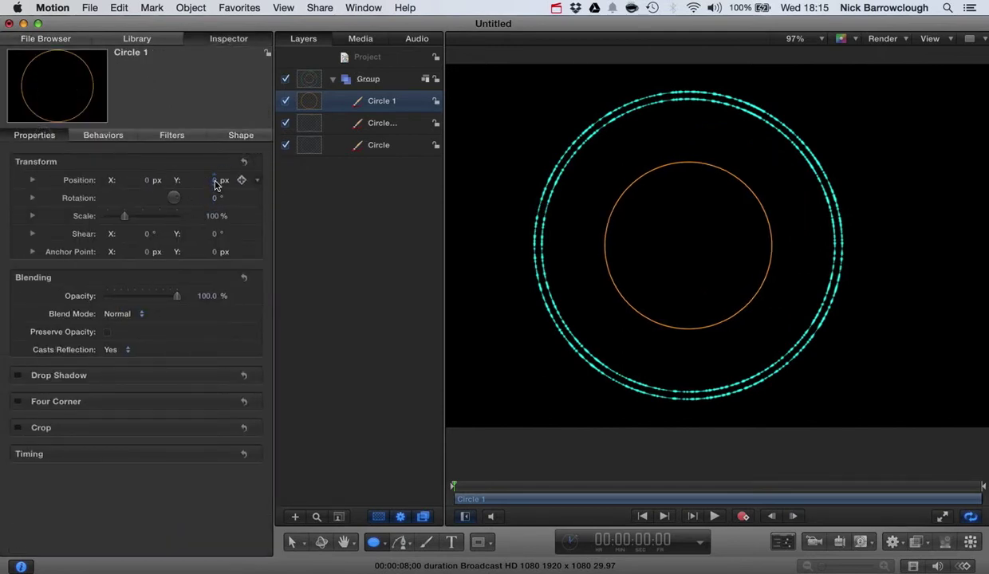
left_click_drag(215, 181, 214, 182)
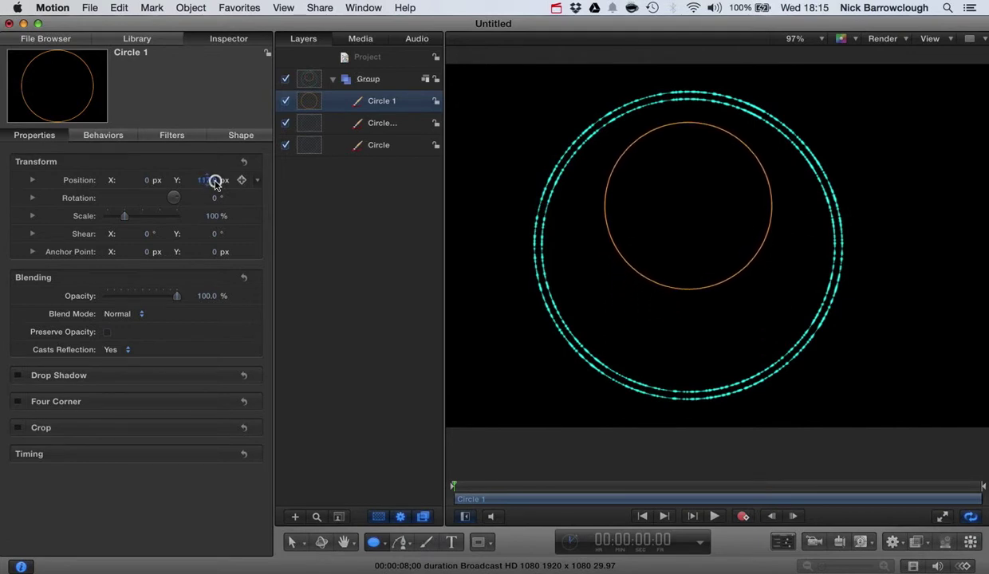
Step: Trim the orange circle to its upper half by setting the outline's last point offset to 50%
left_click(237, 137)
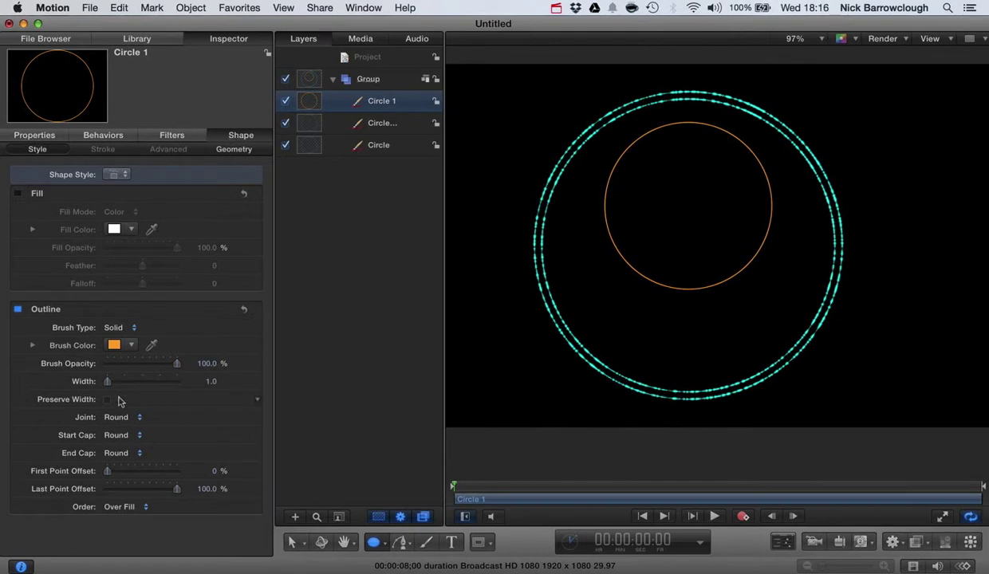
left_click_drag(108, 471, 86, 469)
left_click_drag(177, 493, 146, 488)
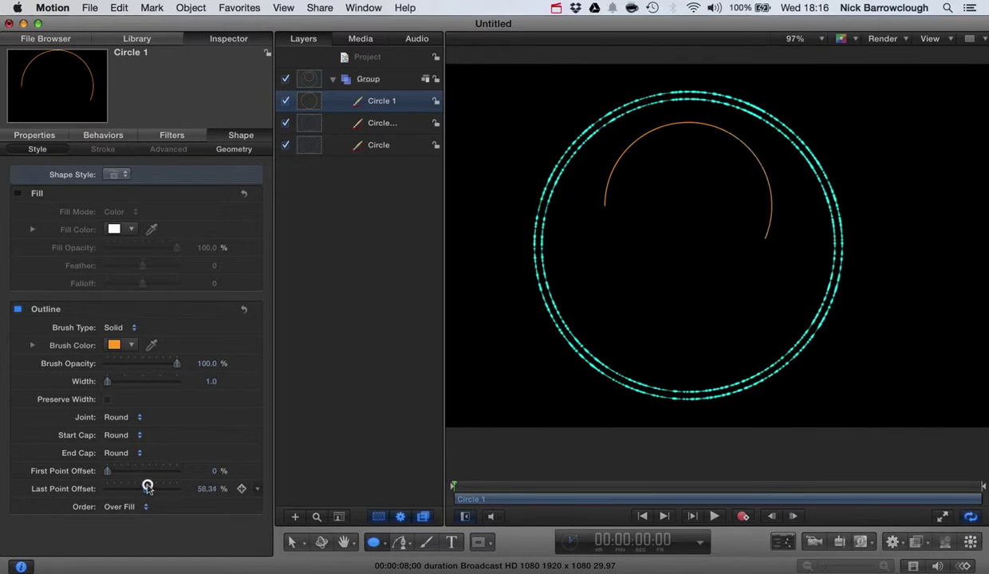
left_click(208, 488)
type("50")
key("Return")
Step: Lower the orange arc's Y position so its ends sit slightly above the centre of the rings
left_click(291, 542)
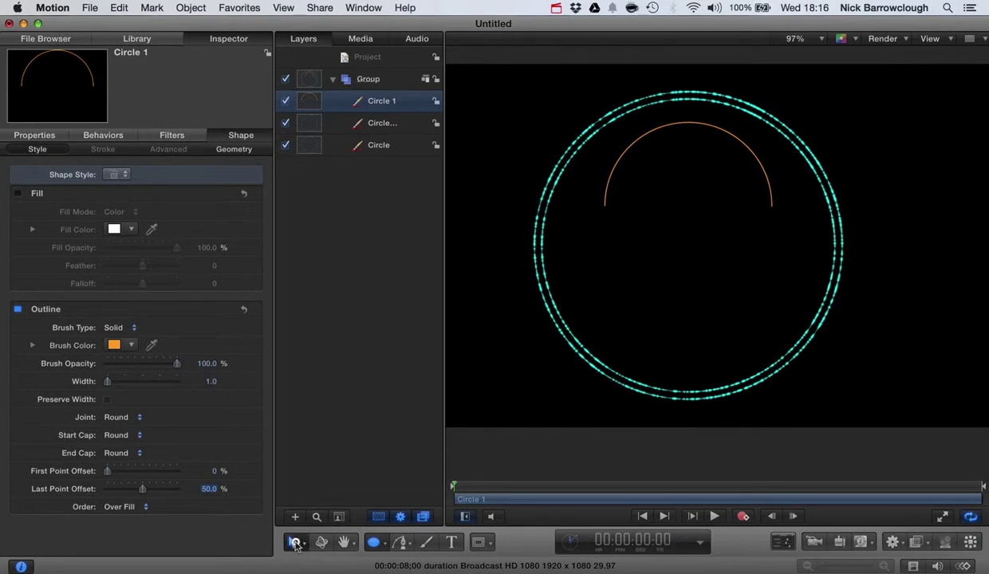
left_click(46, 137)
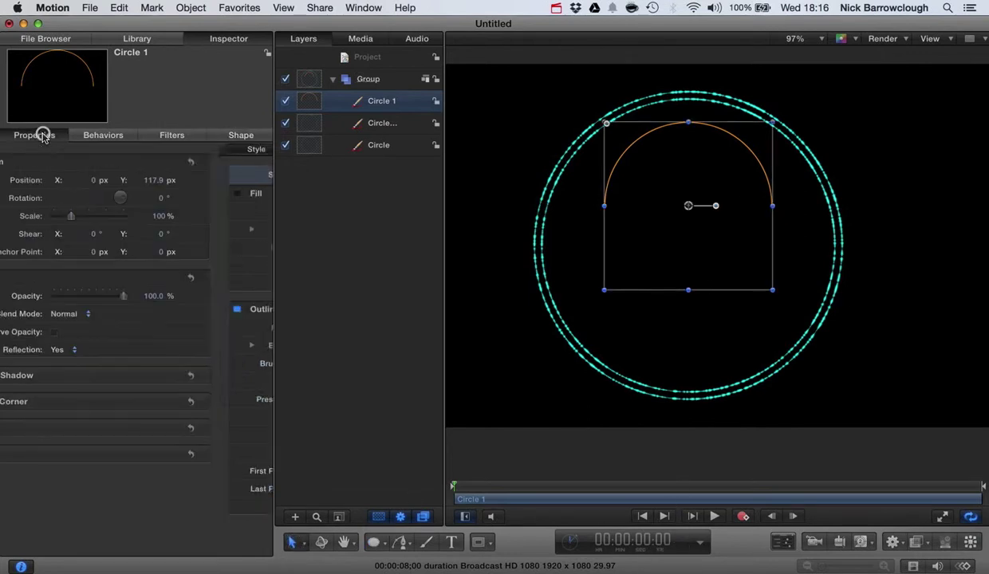
left_click_drag(205, 177, 204, 180)
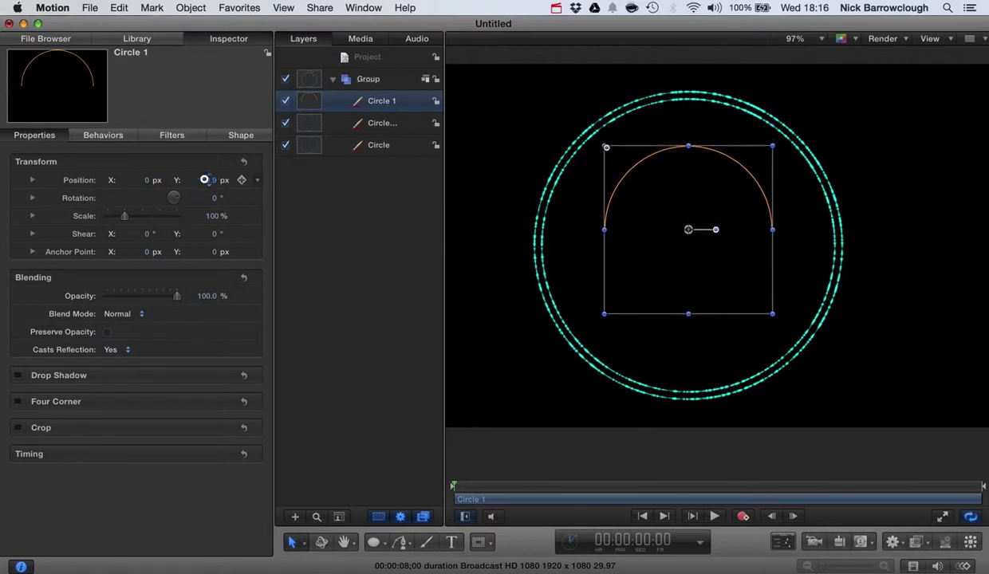
left_click(898, 205)
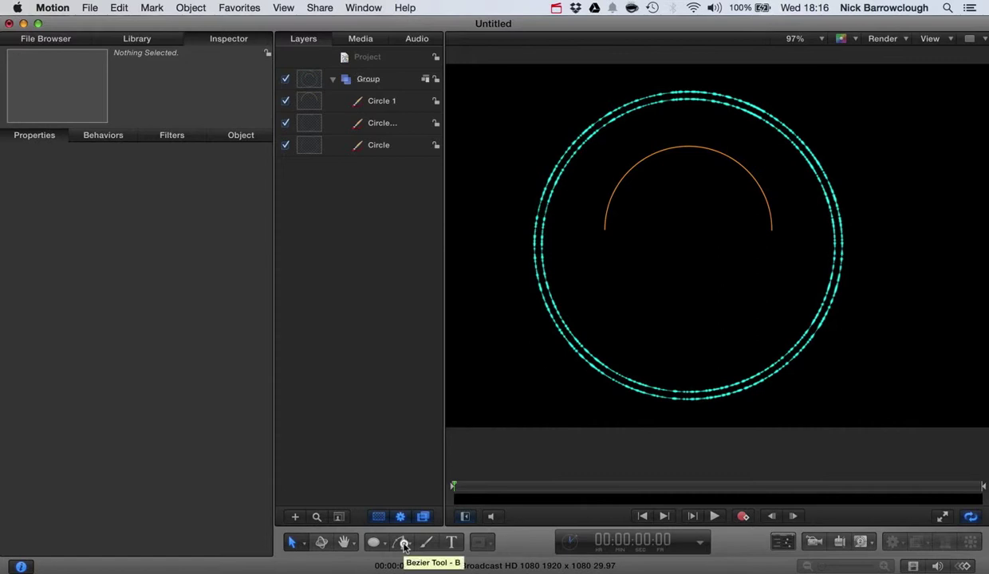
Step: Draw a very short horizontal orange line outside the rings, near the lower-left corner of the canvas
left_click_drag(373, 542, 387, 524)
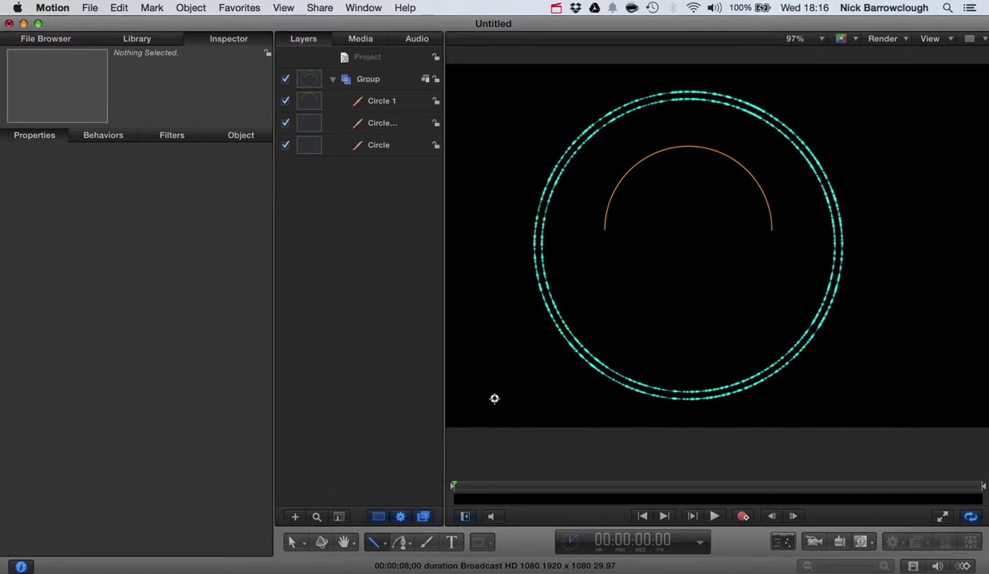
left_click(494, 398)
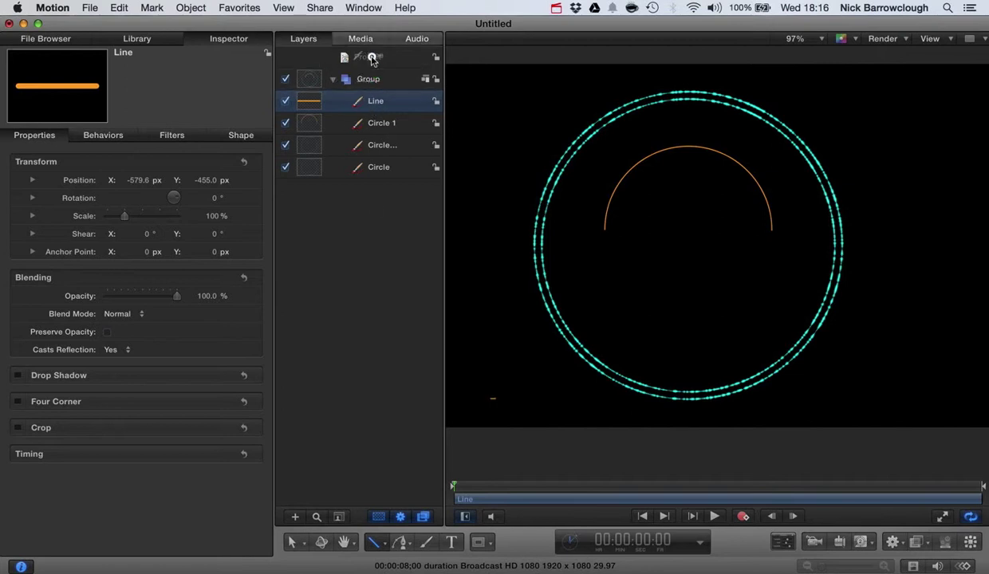
Step: Rename the group that holds all the shapes as "outer circles"
double_click(363, 79)
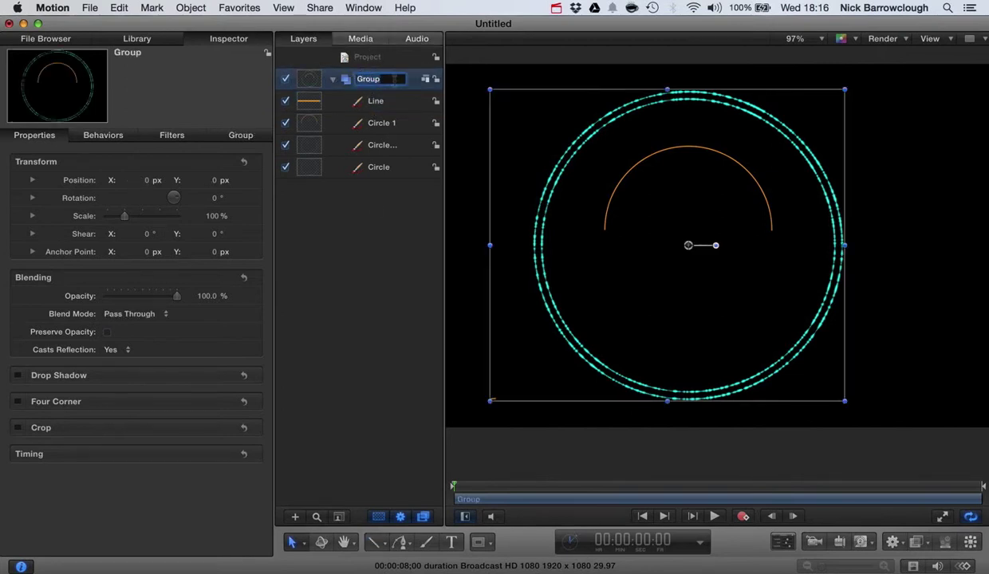
type("out")
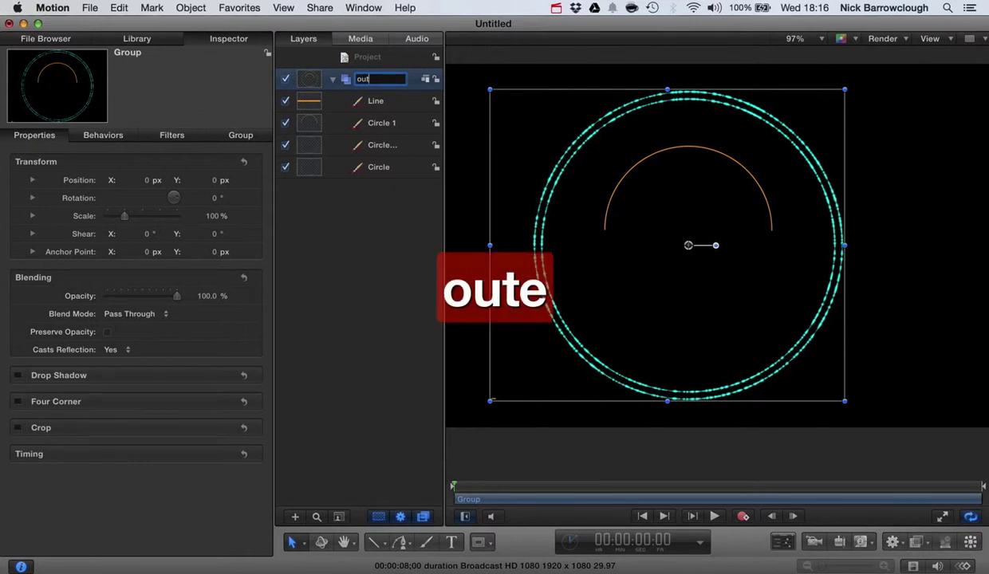
type("er circles")
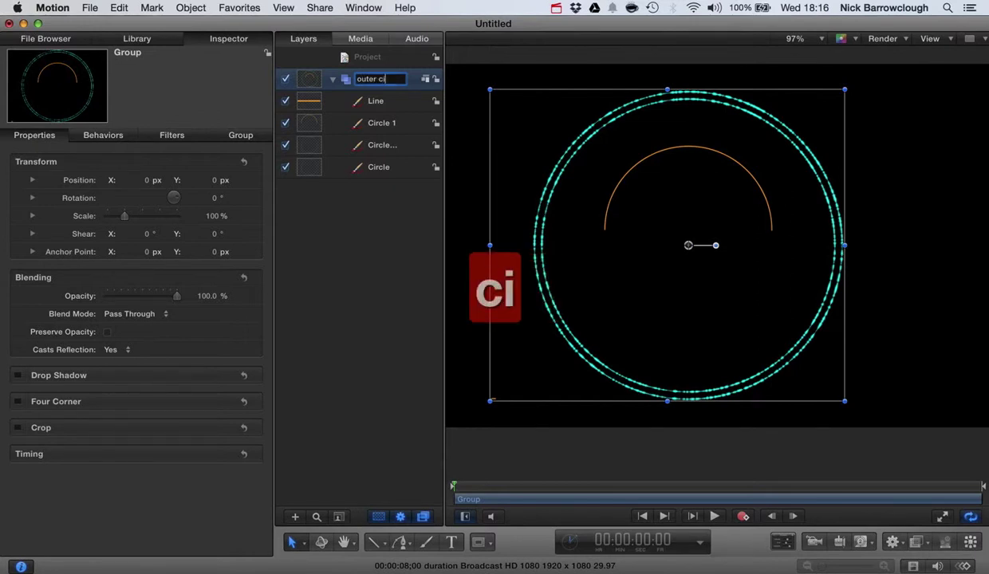
key("Return")
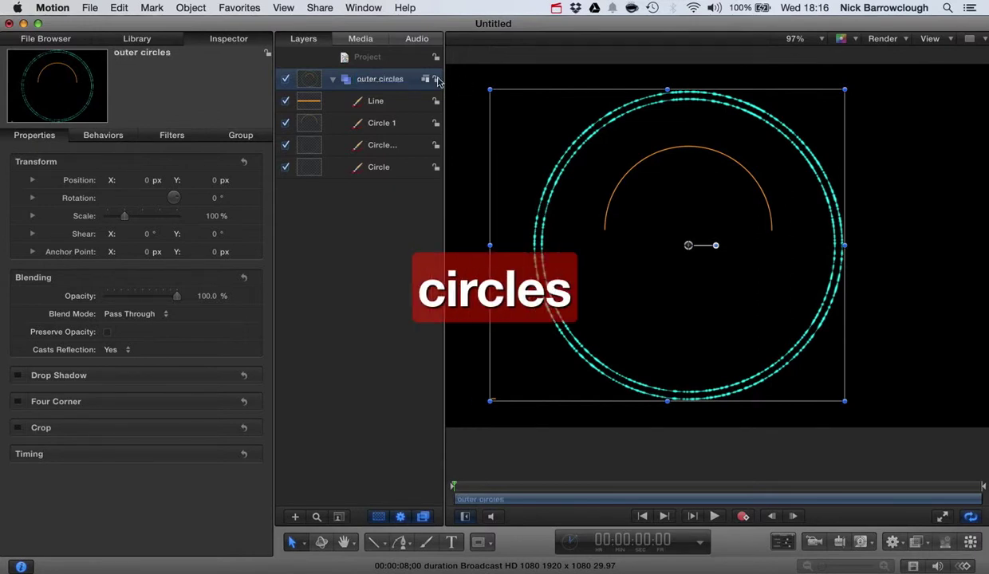
Step: Add a new group at project level and name it "gauge"
left_click(375, 58)
left_click(294, 517)
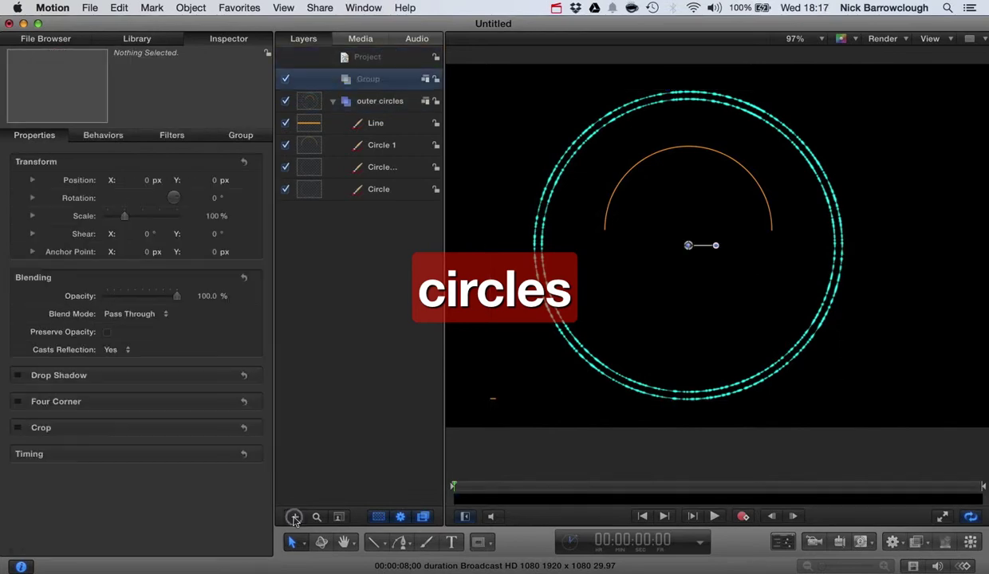
double_click(363, 80)
type("gauge")
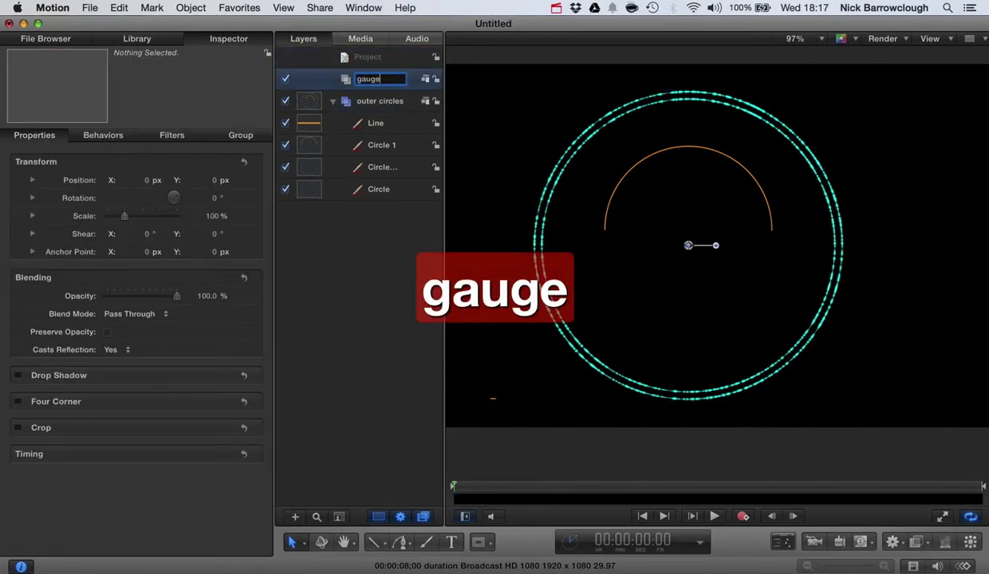
key("Return")
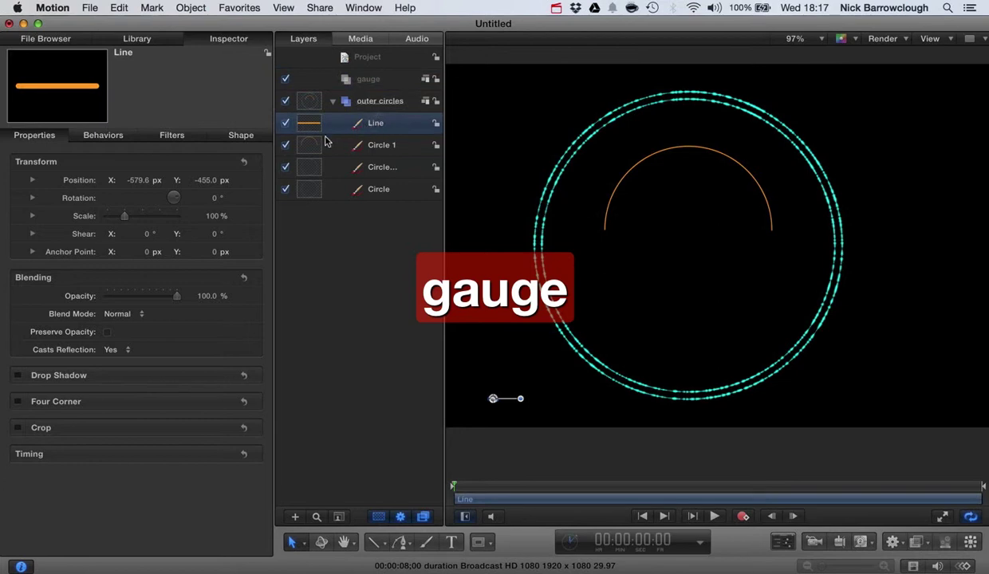
Step: Move the short line and the orange arc into the gauge group, and collapse the outer circles group
left_click(325, 145, "shift")
left_click_drag(325, 136, 367, 83)
left_click(333, 150)
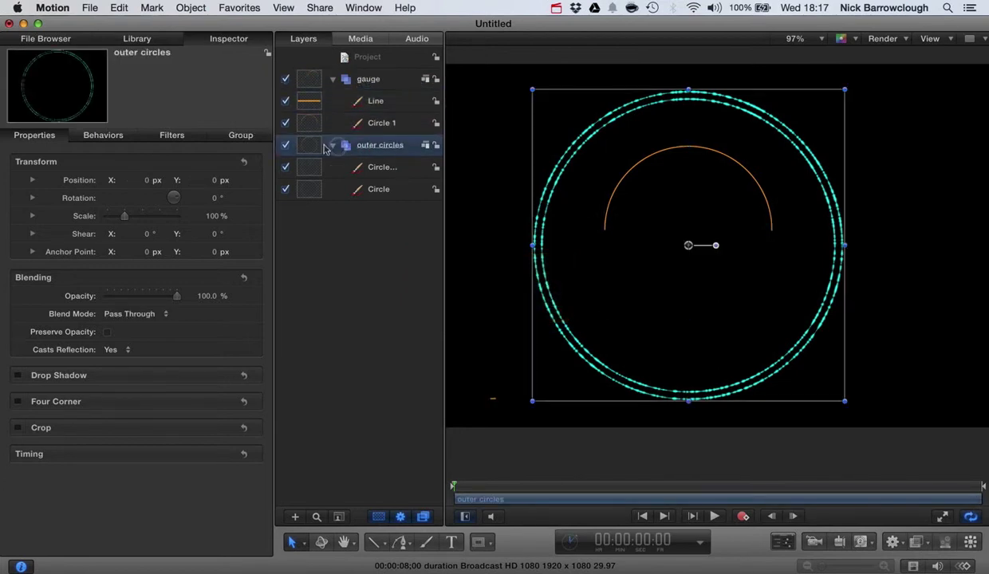
left_click(333, 148)
Step: Replicate the short line using the Circle shape with the Outline arrangement
left_click(379, 124)
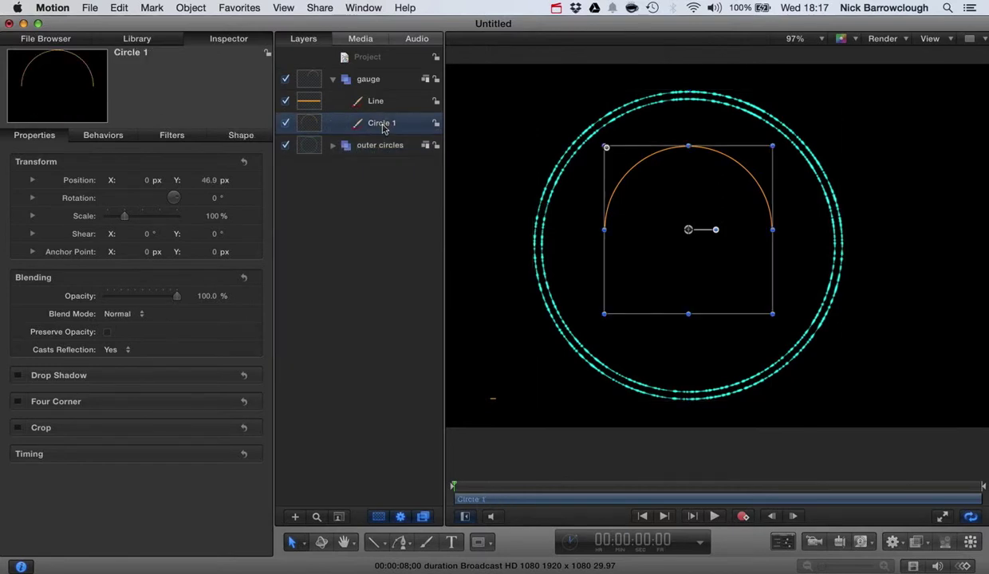
left_click(377, 107)
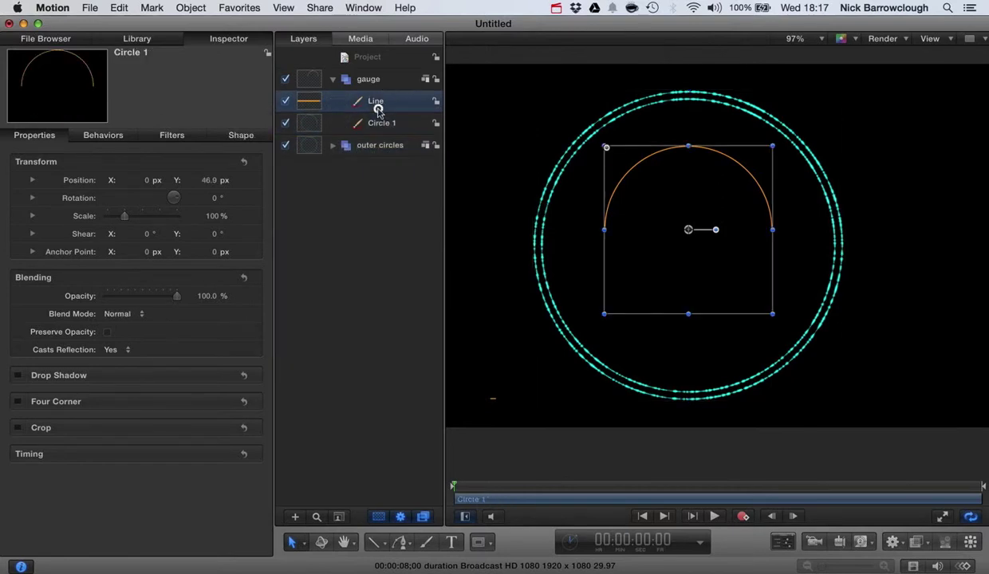
left_click(970, 543)
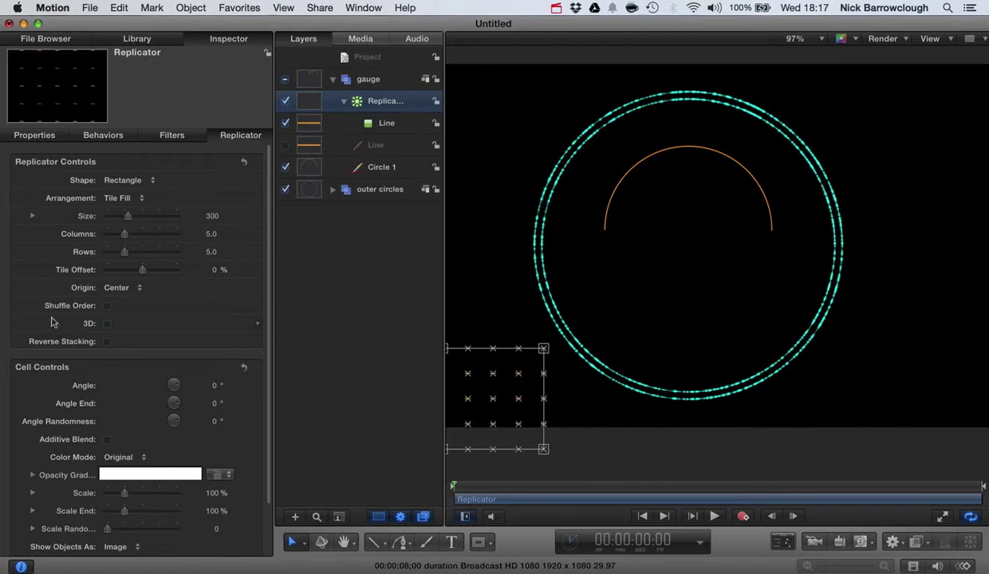
left_click(137, 180)
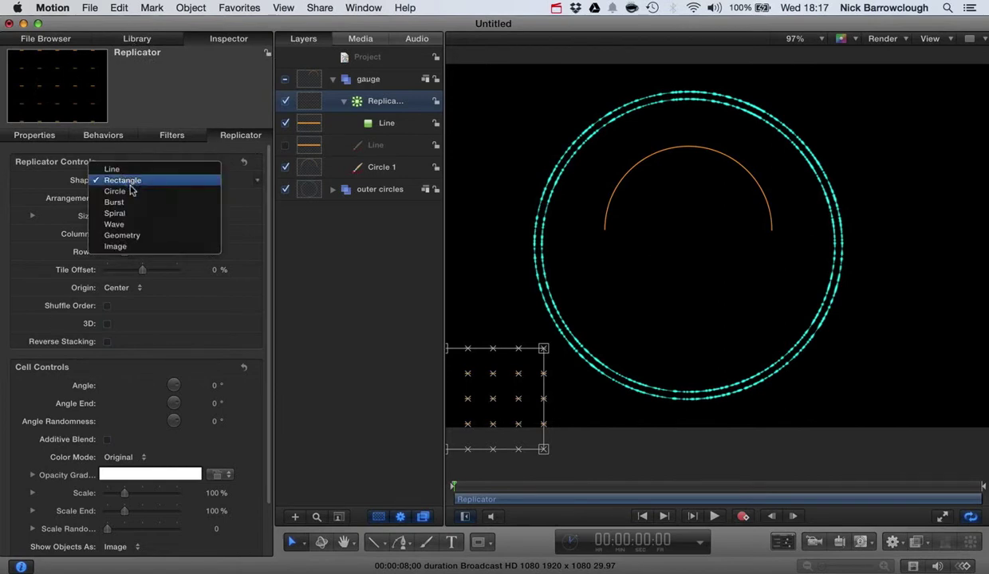
left_click(128, 191)
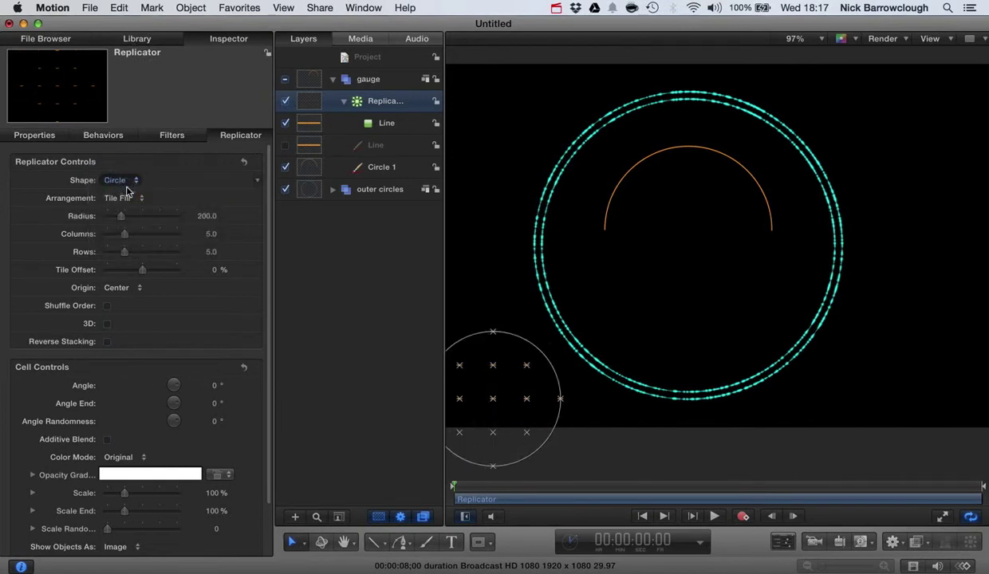
left_click(124, 196)
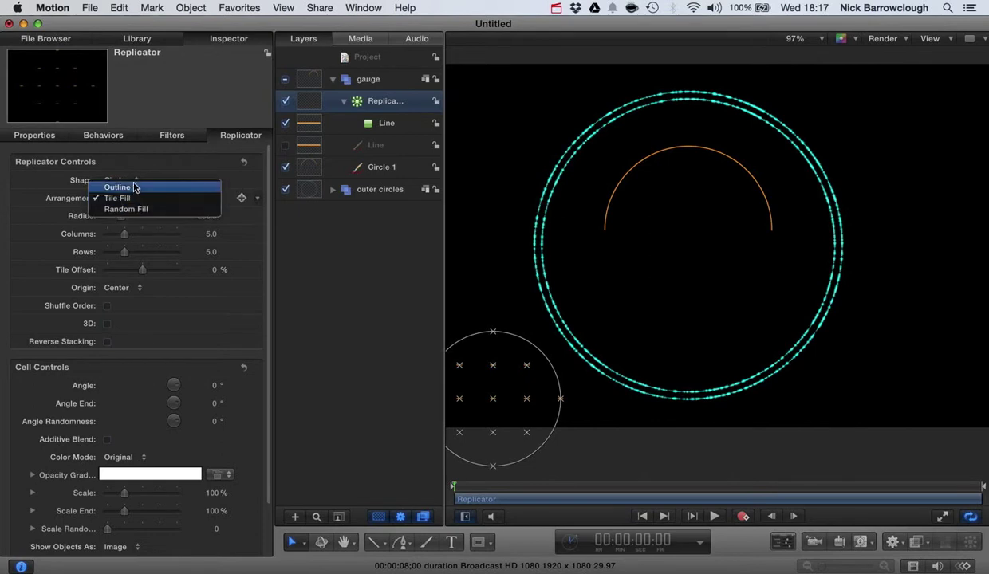
left_click(132, 184)
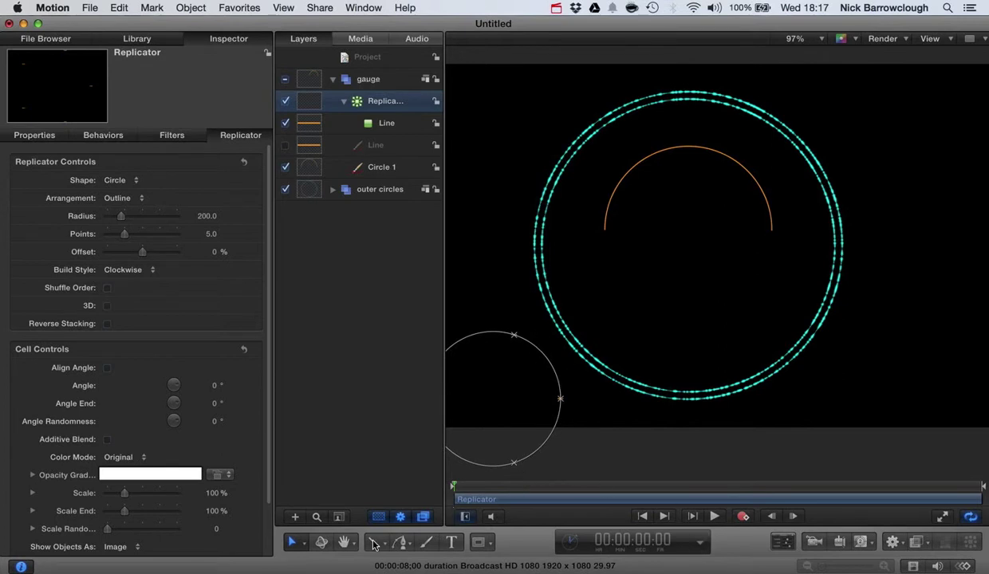
Step: Move the replicated lines to the middle of the rings, and align their angle to the circle with an angle of 90°
left_click_drag(293, 544, 327, 356)
left_click_drag(494, 401, 694, 245)
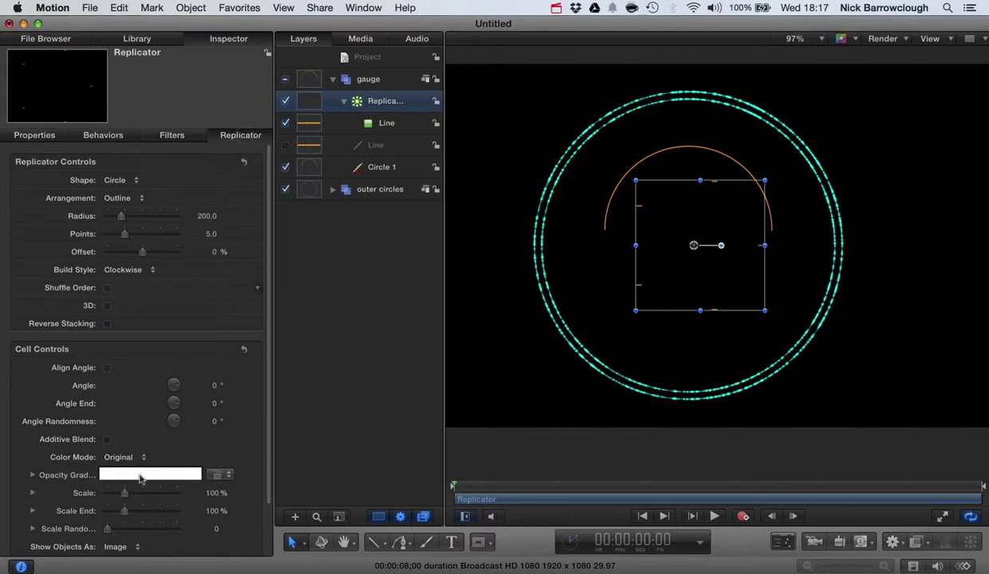
left_click(107, 368)
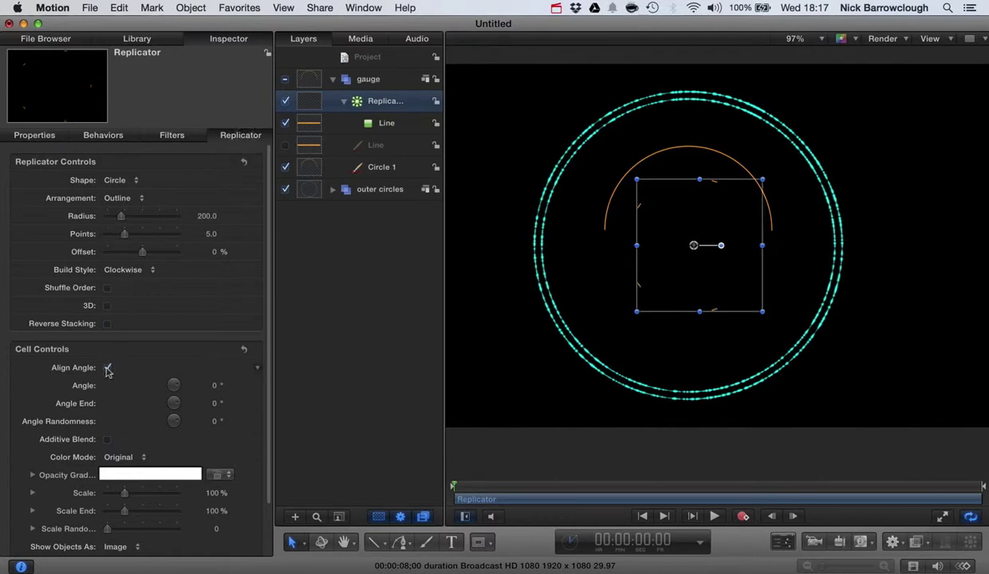
left_click(213, 386)
type("90")
key("Return")
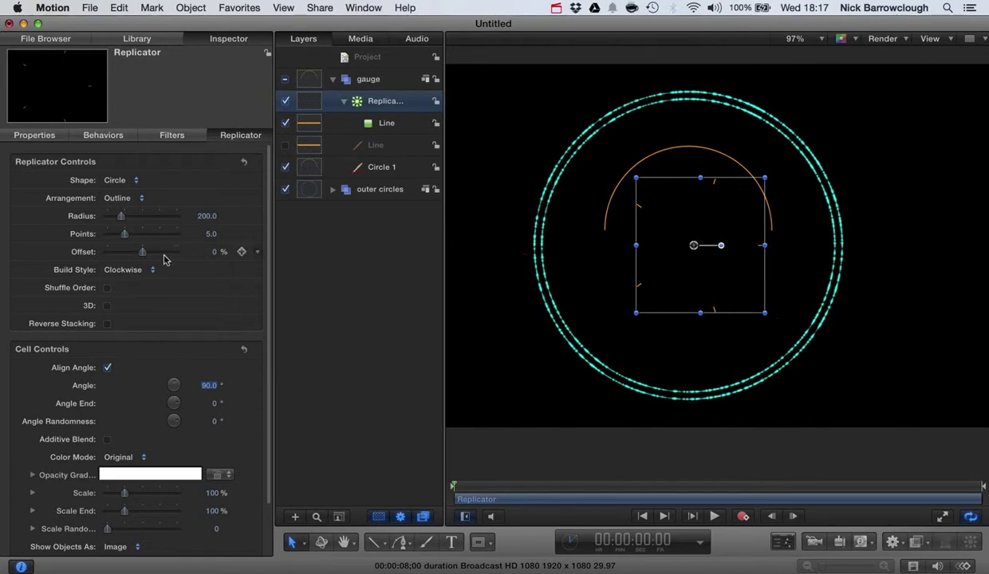
Step: Increase the replicator's number of points to 35
left_click_drag(124, 233, 223, 236)
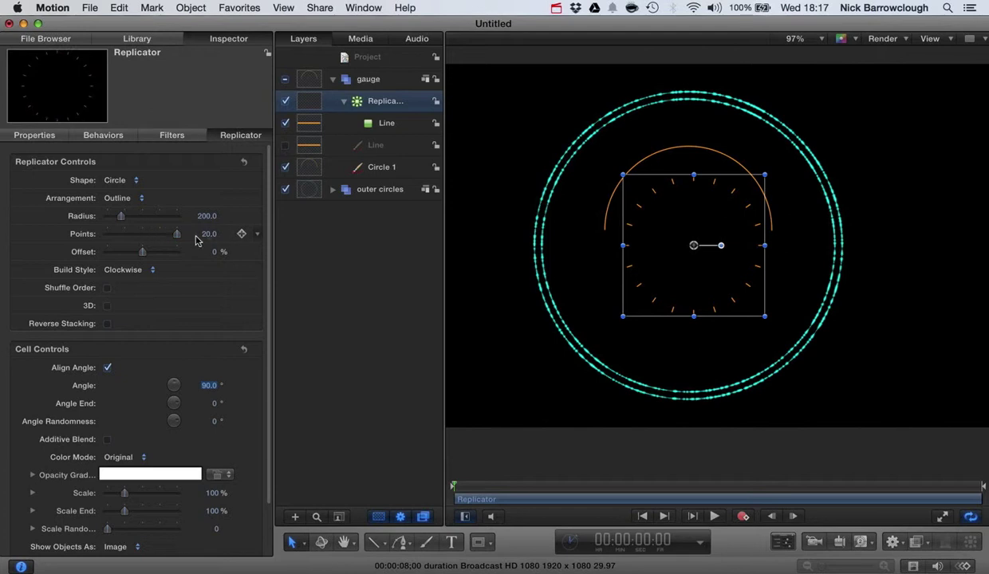
left_click(207, 236)
type("40")
key("Return")
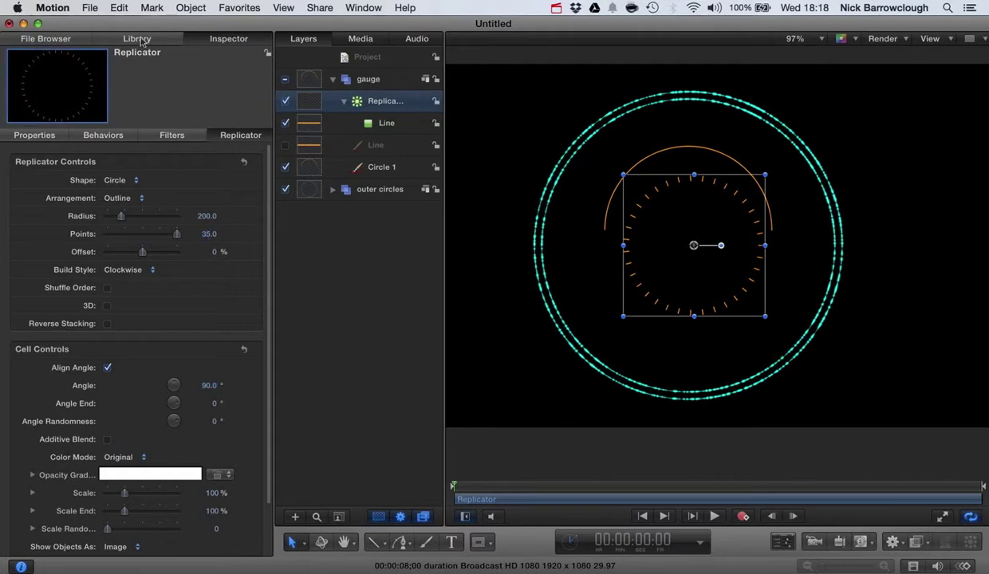
Step: Centre the ring of tick marks by resetting the replicator's transform
left_click(35, 136)
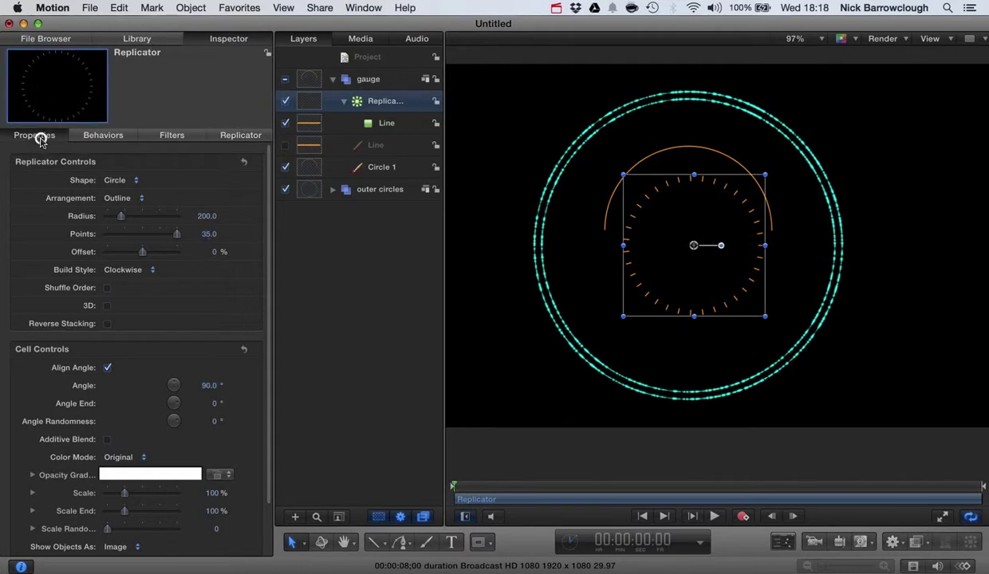
left_click(243, 165)
left_click(899, 177)
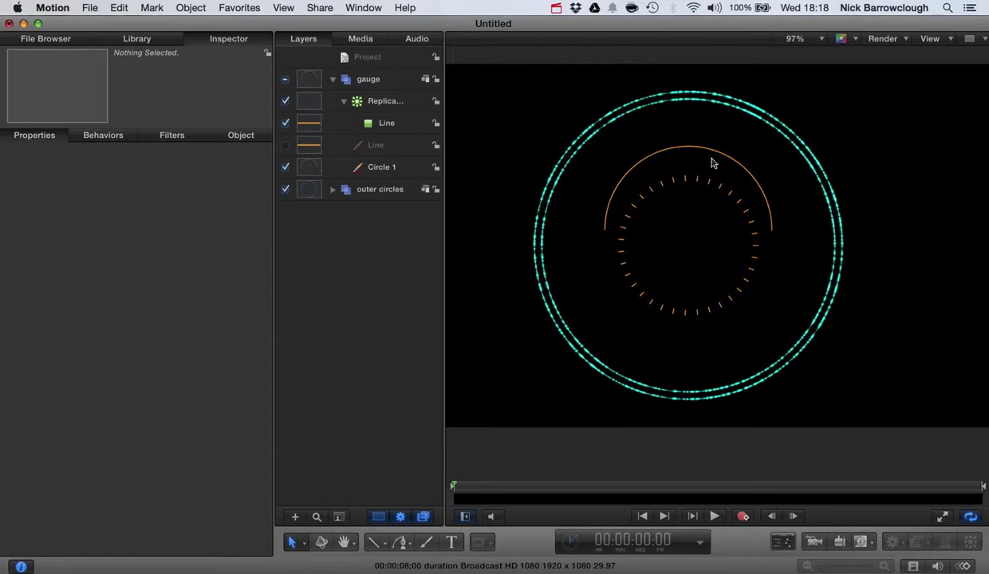
Step: Set the replicator's radius to 250 and its number of points to 89
left_click(371, 102)
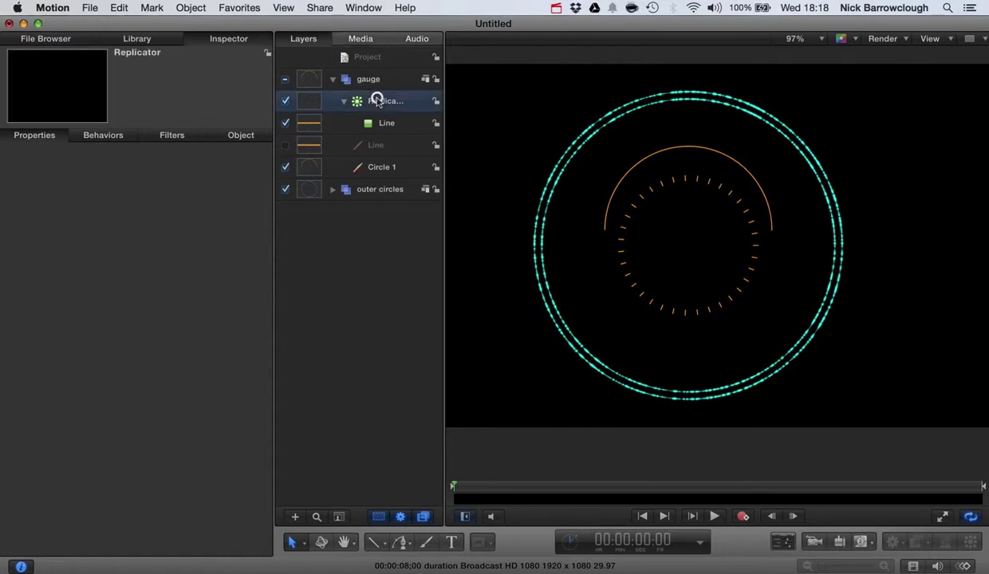
left_click(231, 135)
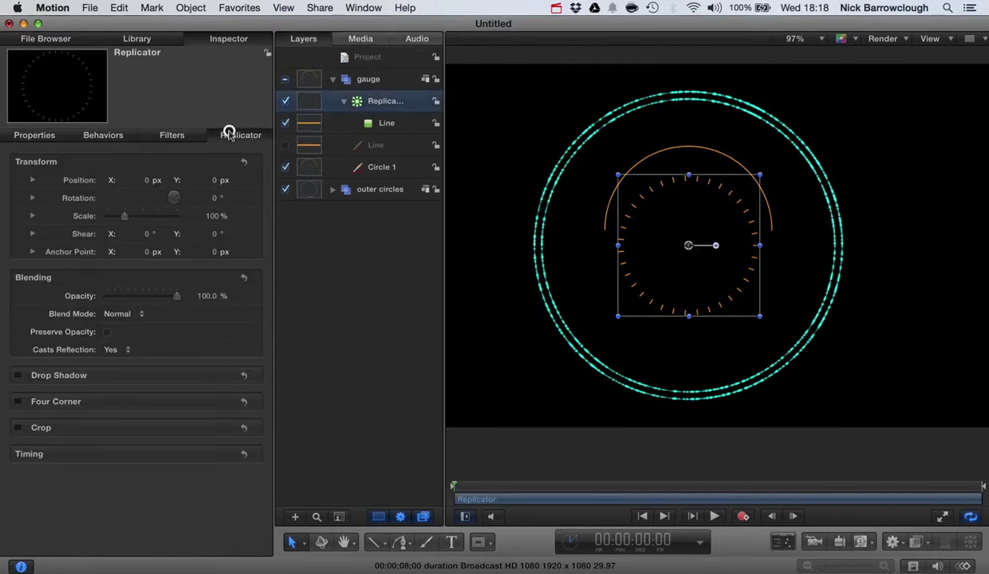
left_click_drag(120, 217, 124, 223)
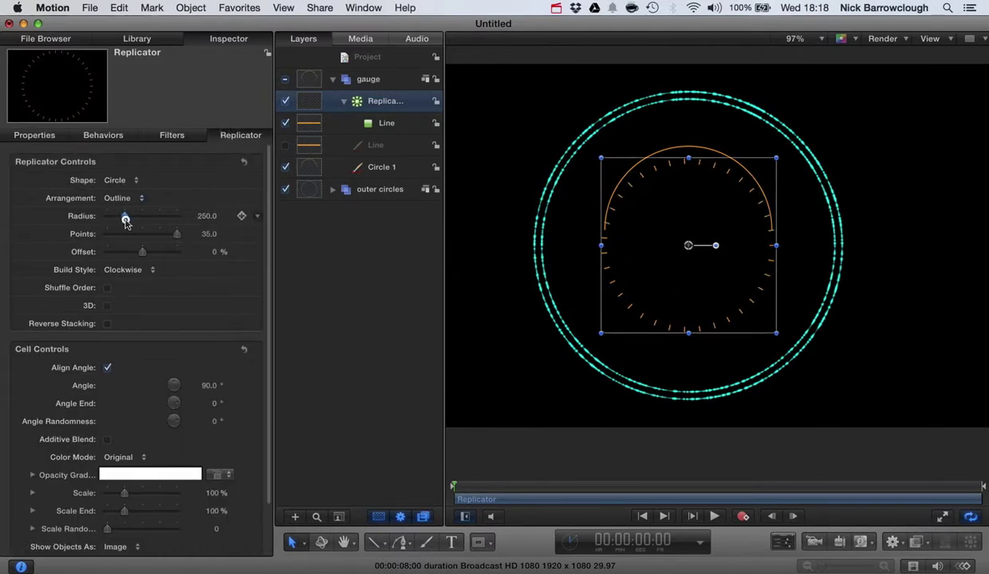
left_click_drag(176, 234, 210, 234)
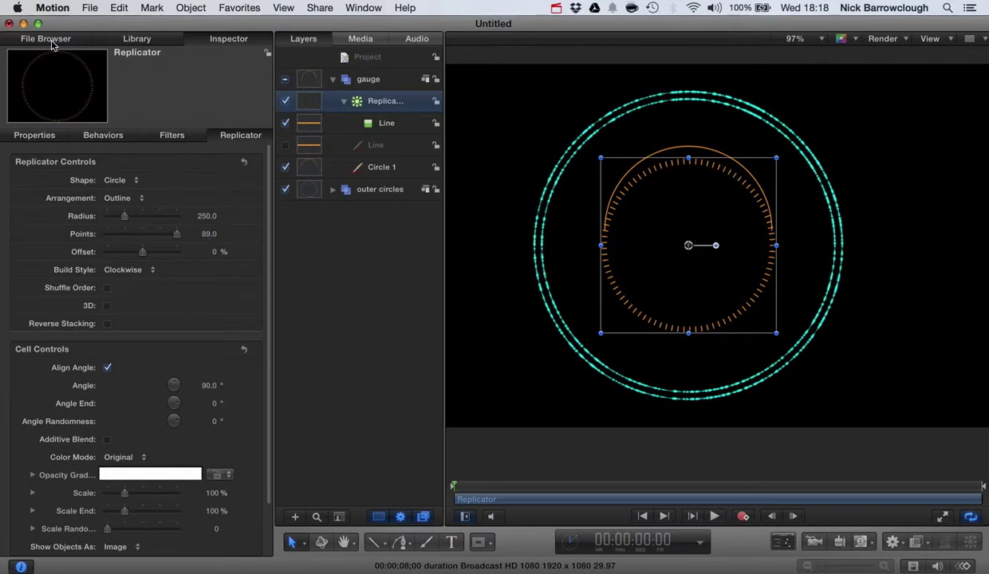
Step: Raise the tick ring's Y position to about 31 px and reduce its radius to 240.9 to fit inside the orange arc
left_click(34, 135)
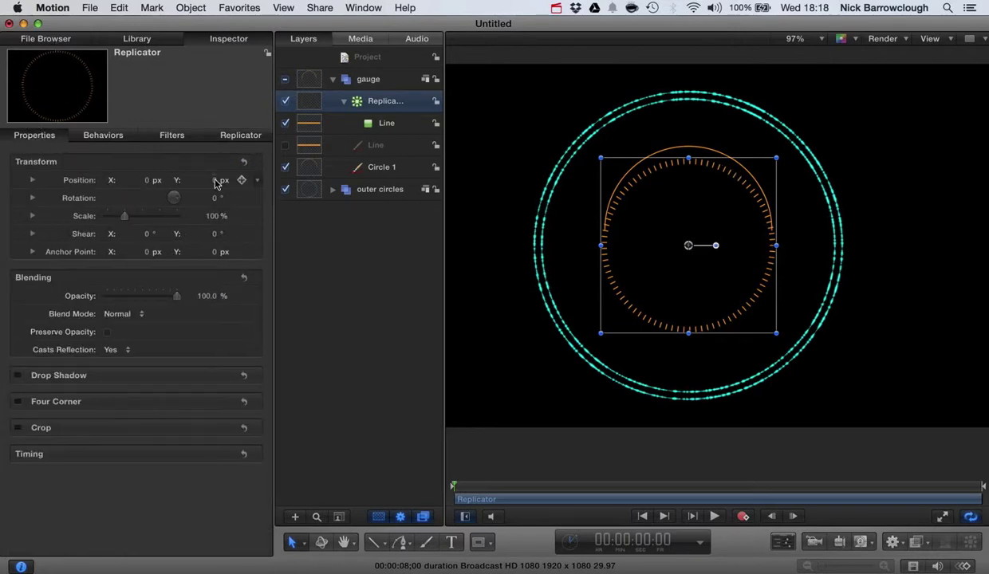
left_click_drag(215, 181, 214, 180)
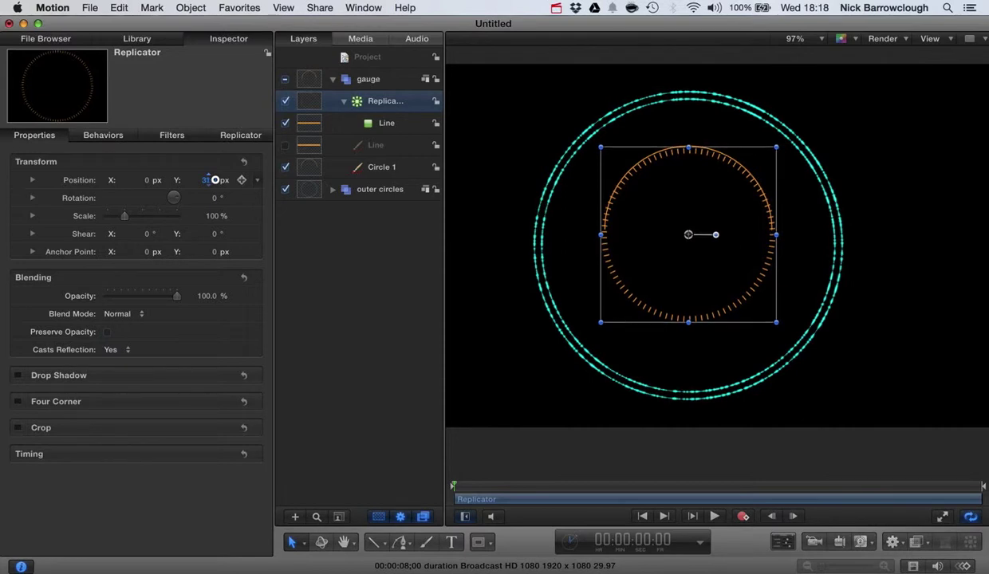
left_click(240, 135)
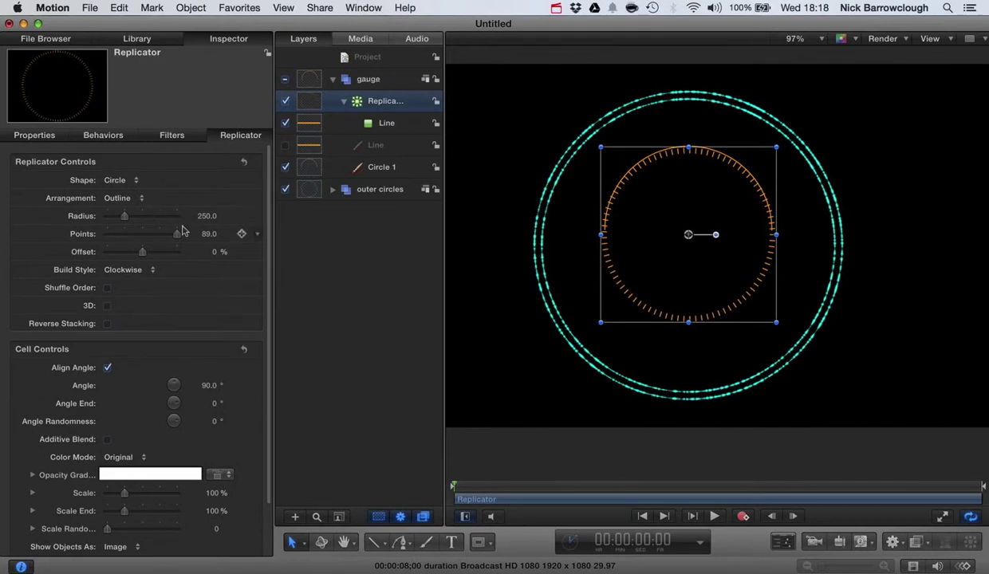
left_click_drag(203, 216, 203, 215)
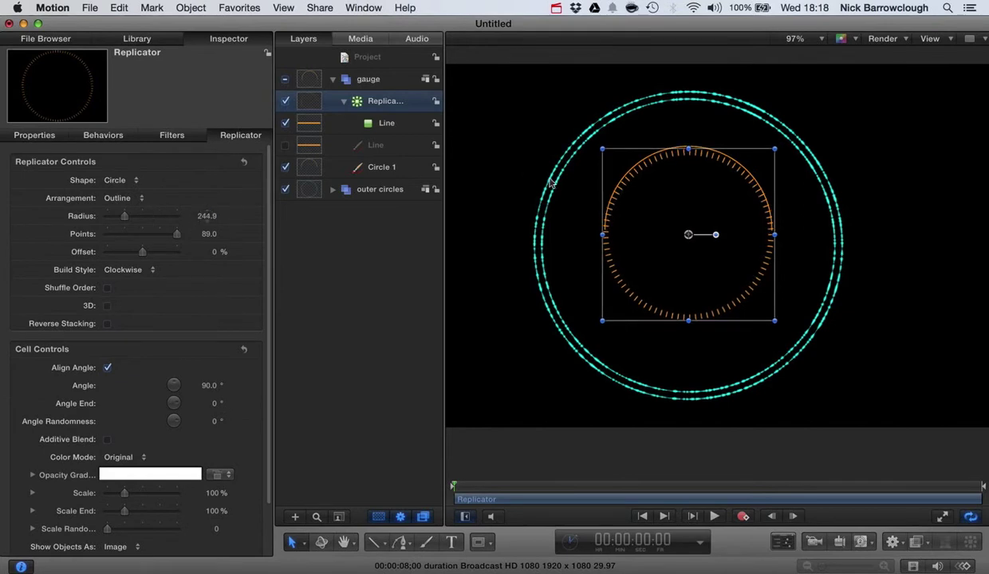
scroll(731, 147, "up", 3)
scroll(732, 147, "up", 2)
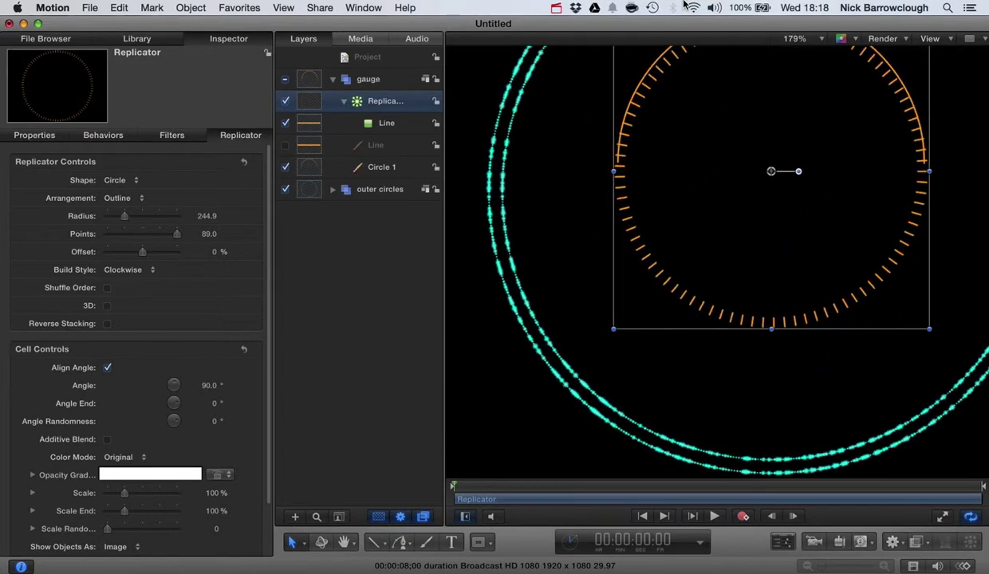
scroll(788, 195, "up", 5)
scroll(788, 195, "right", 5)
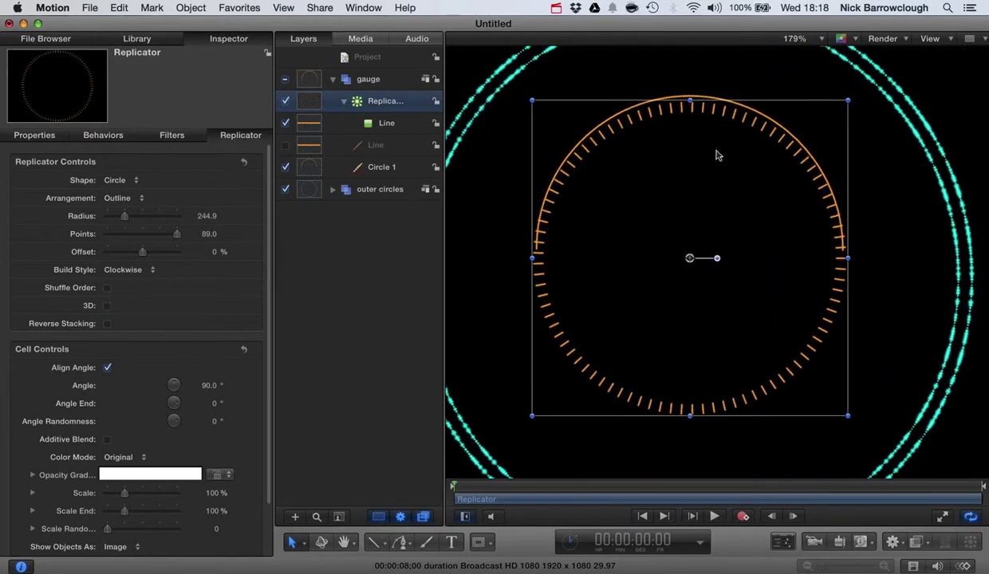
left_click_drag(205, 217, 203, 216)
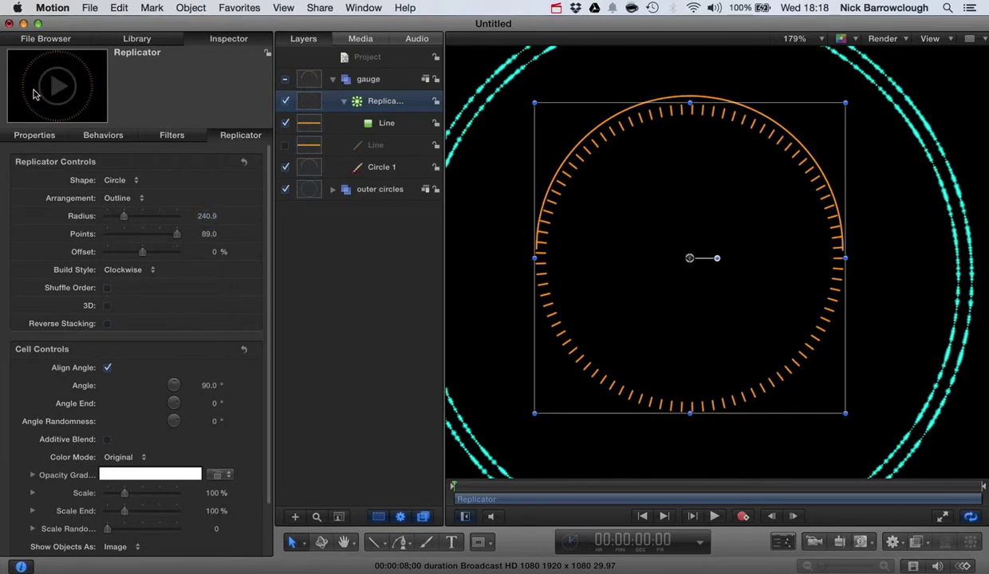
Step: Raise the tick ring's Y position to 47.8 px so its upper half meets the orange arc
left_click(34, 134)
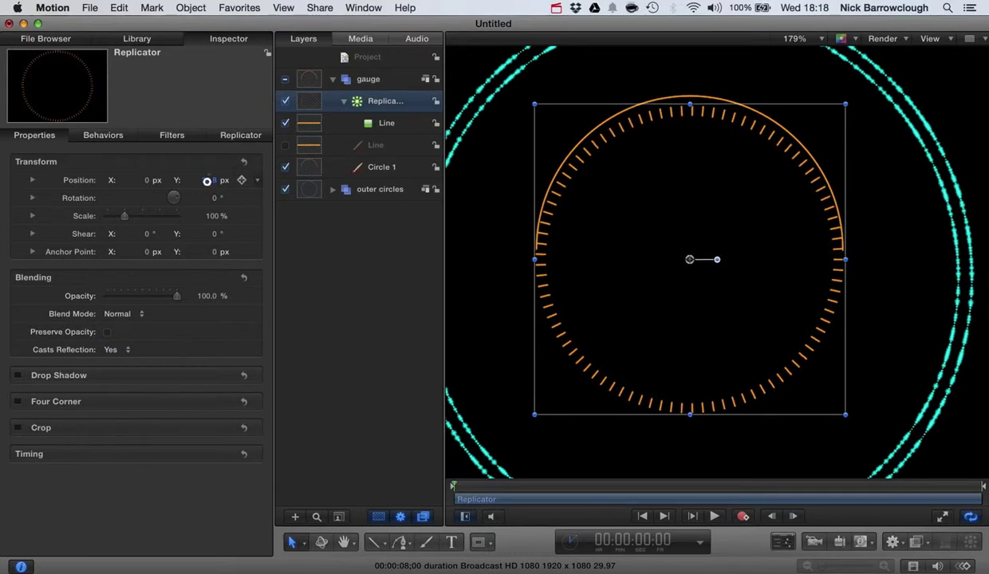
left_click_drag(206, 180, 206, 180)
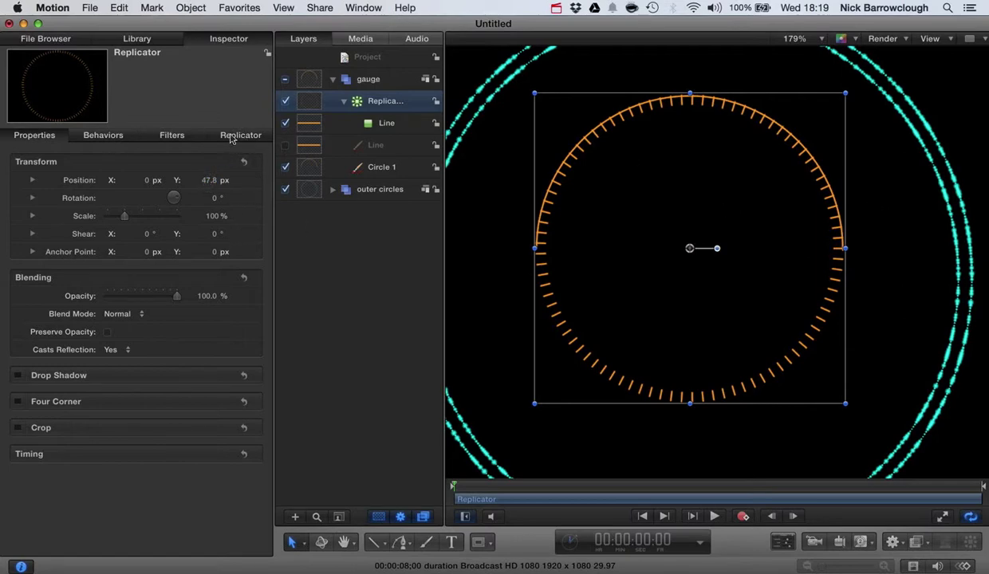
Step: Draw a rectangle mask on the tick mark replicator and widen it to cover the whole lower half of the ring
left_click(479, 543)
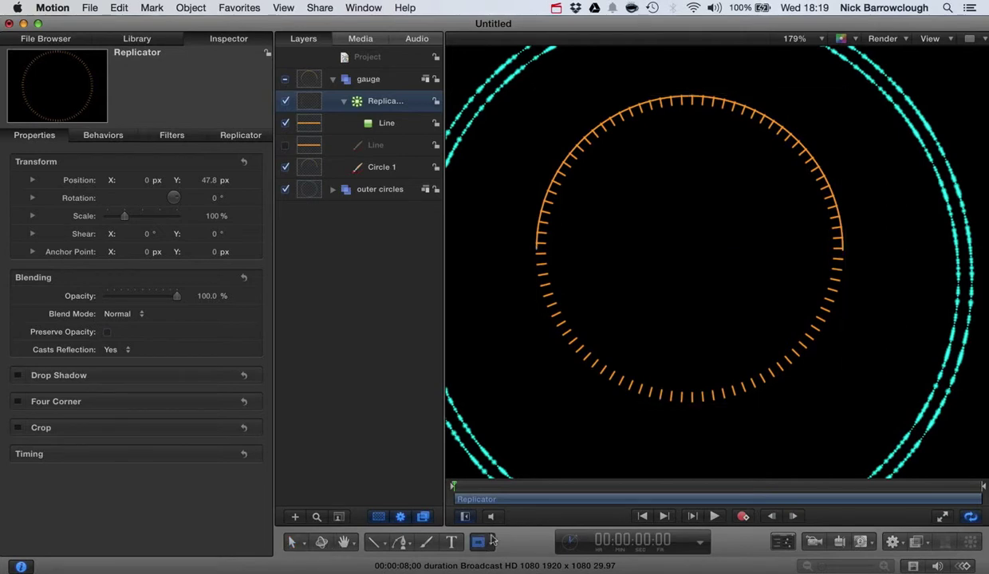
double_click(377, 102)
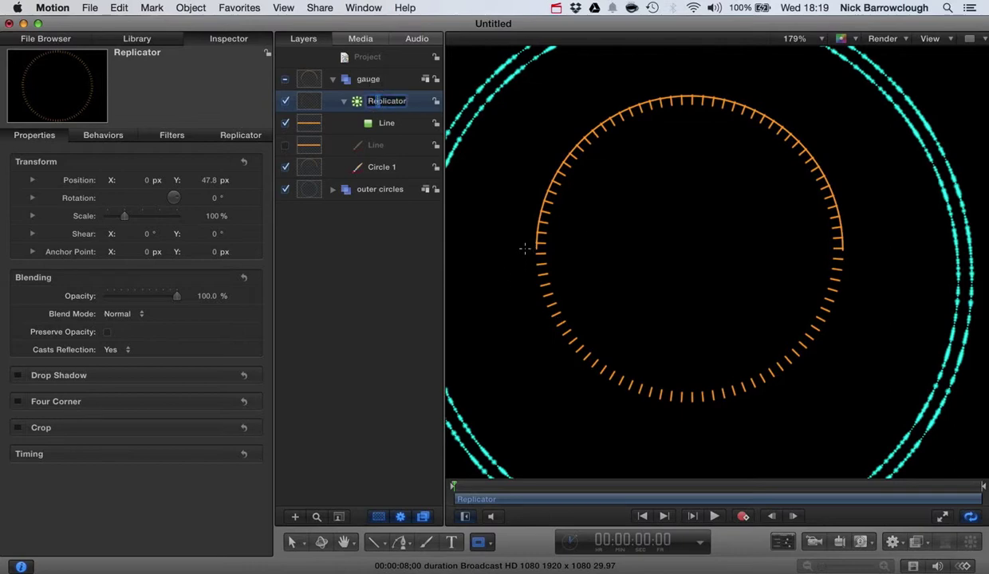
key("Return")
left_click_drag(575, 249, 872, 428)
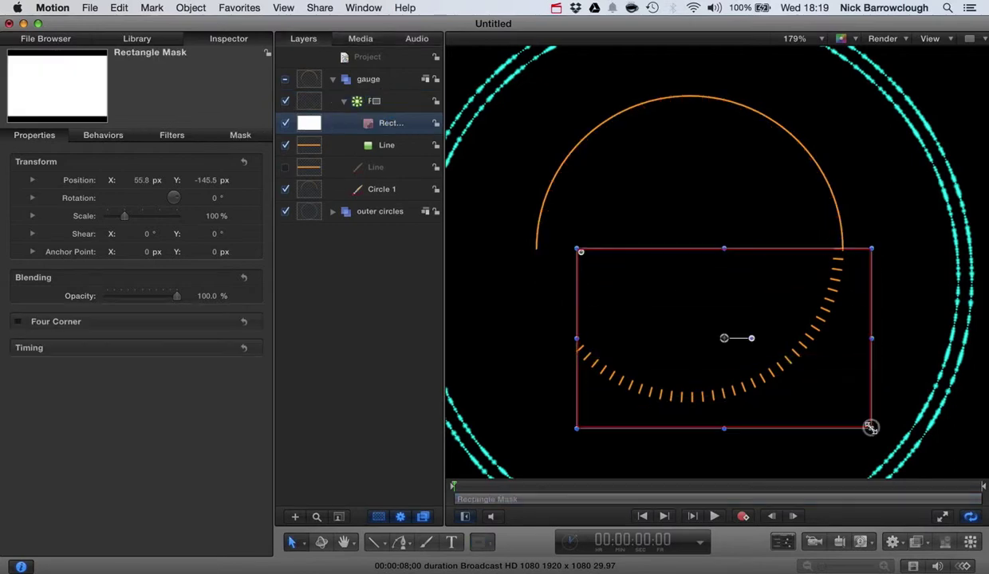
left_click_drag(580, 338, 508, 340)
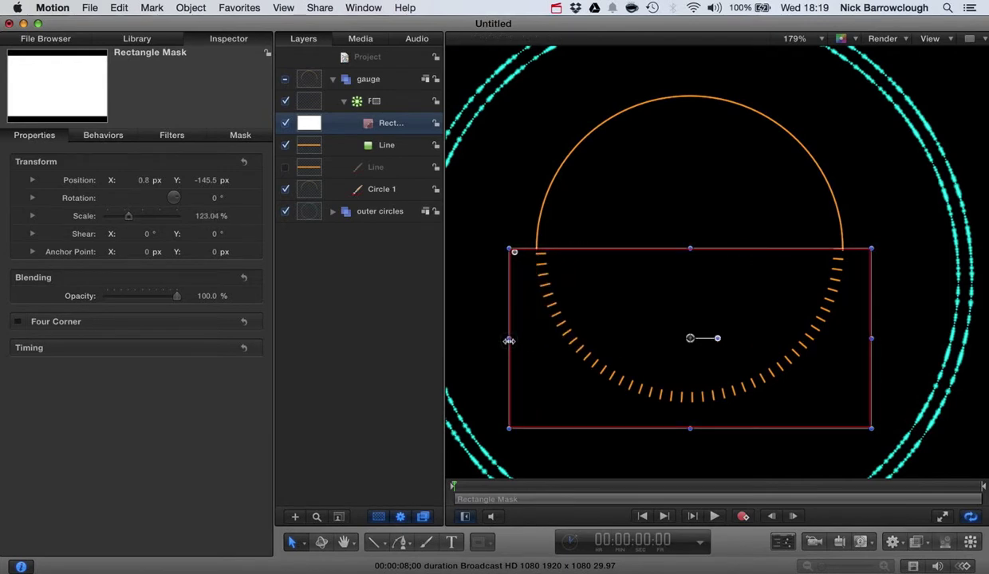
Step: Set the rectangle mask's blend mode to Subtract and nudge it slightly into place
left_click(231, 136)
left_click(112, 198)
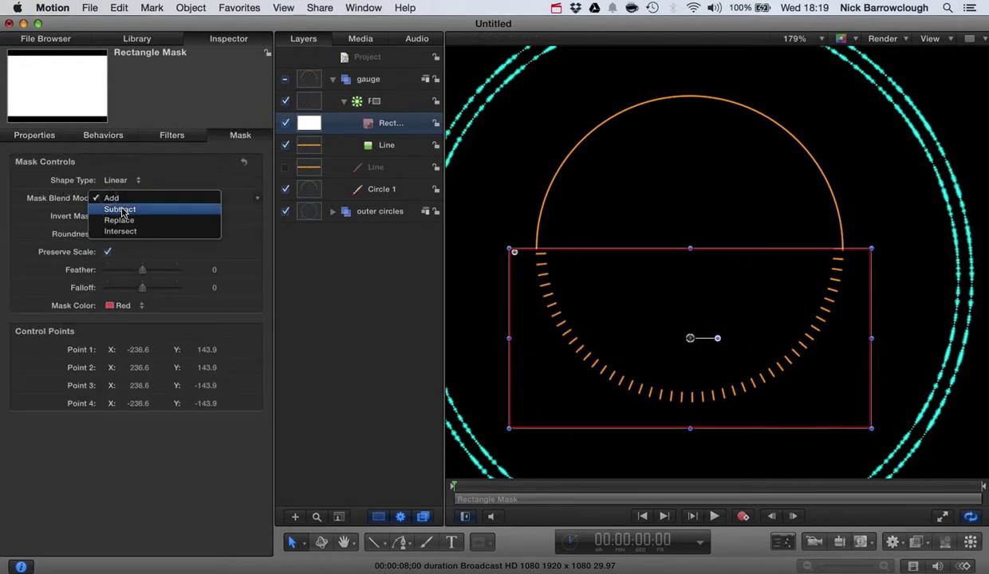
left_click(121, 209)
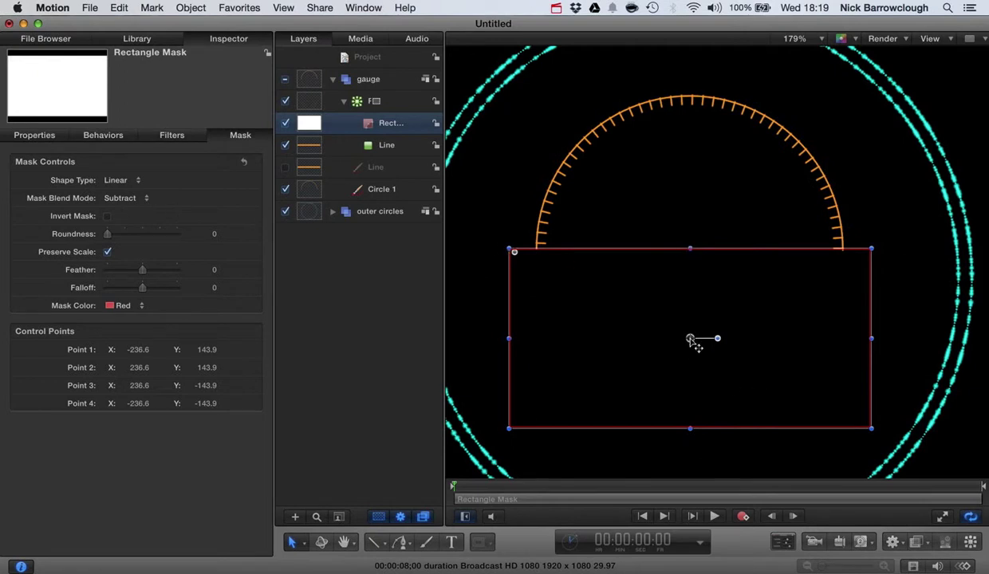
left_click_drag(689, 338, 690, 339)
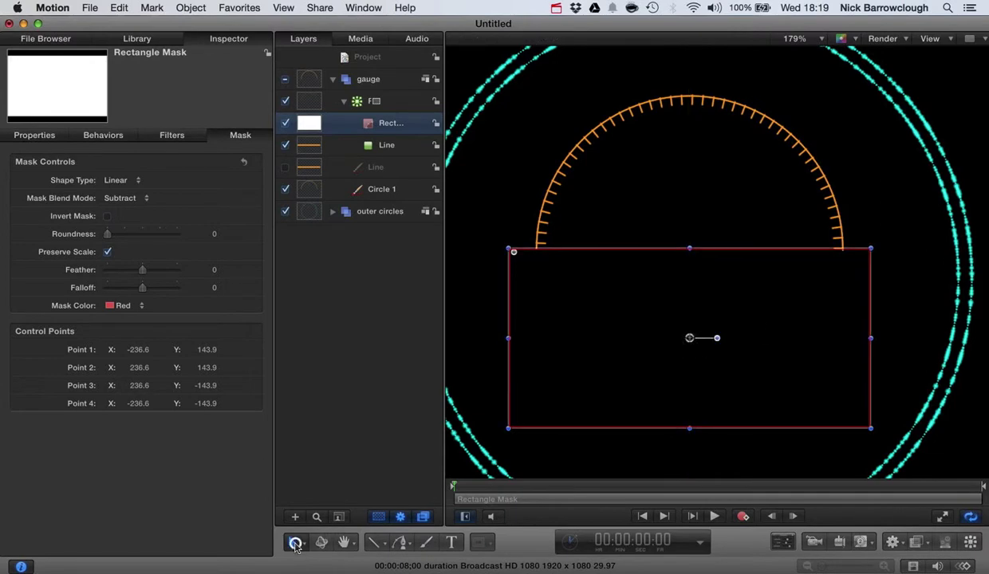
Step: Apply the Textural shape style Sash to the tick line and to the orange arc Circle 1
left_click(461, 174)
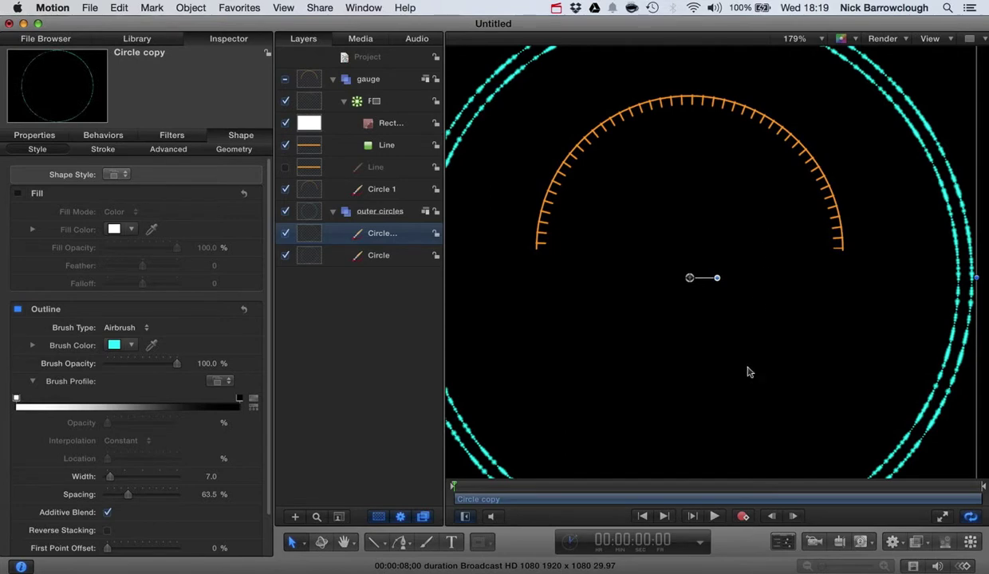
scroll(747, 371, "down", 5)
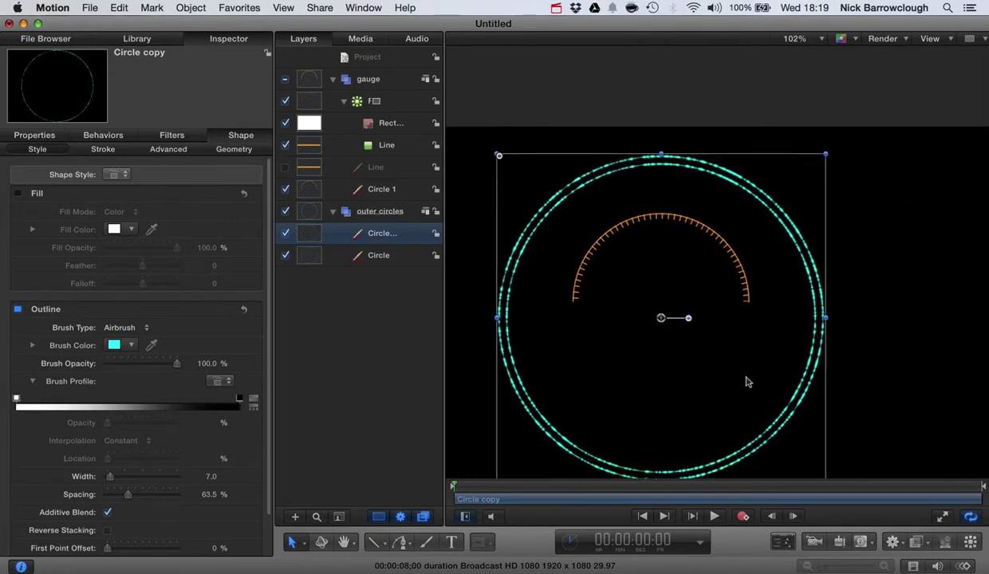
scroll(747, 382, "down", 2)
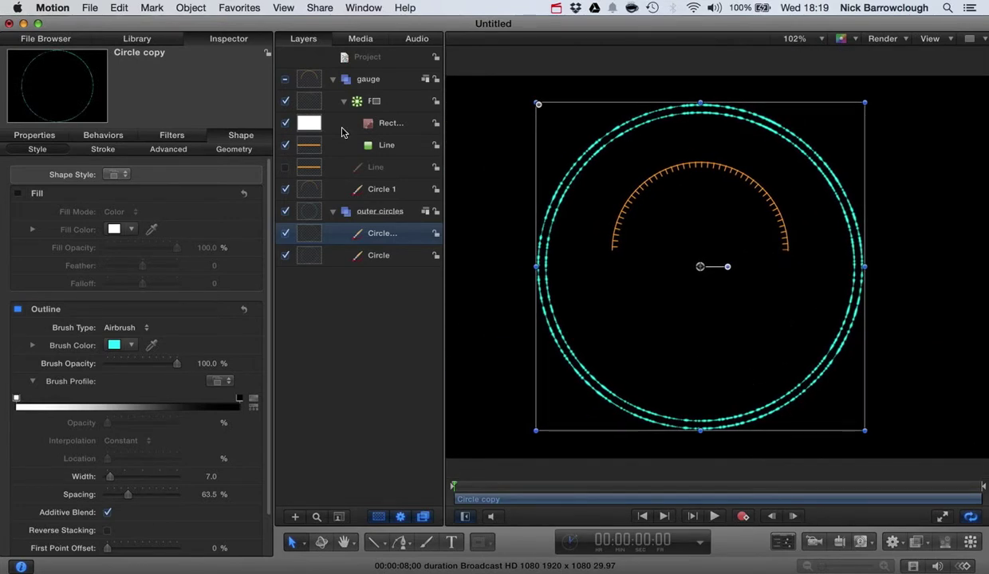
left_click(137, 39)
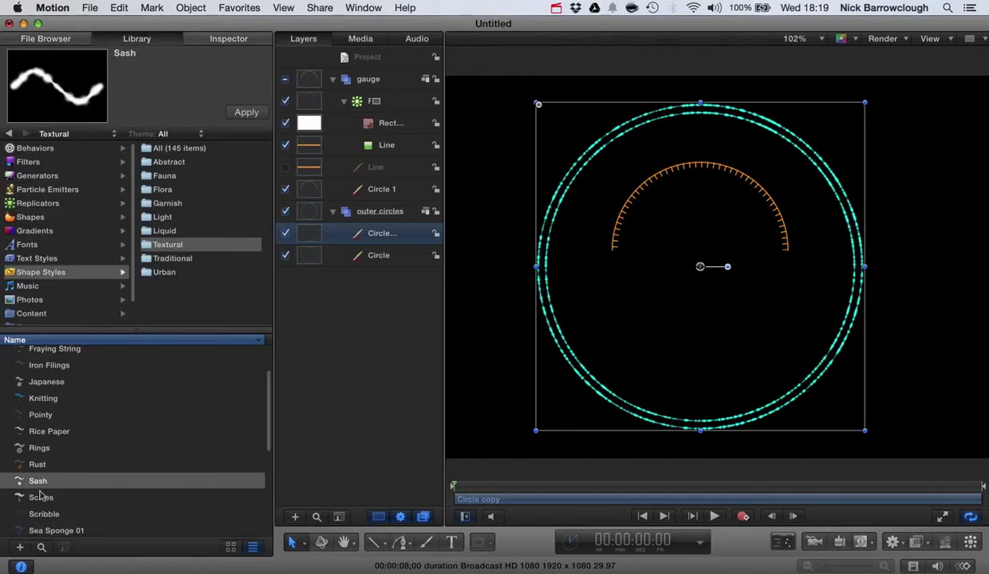
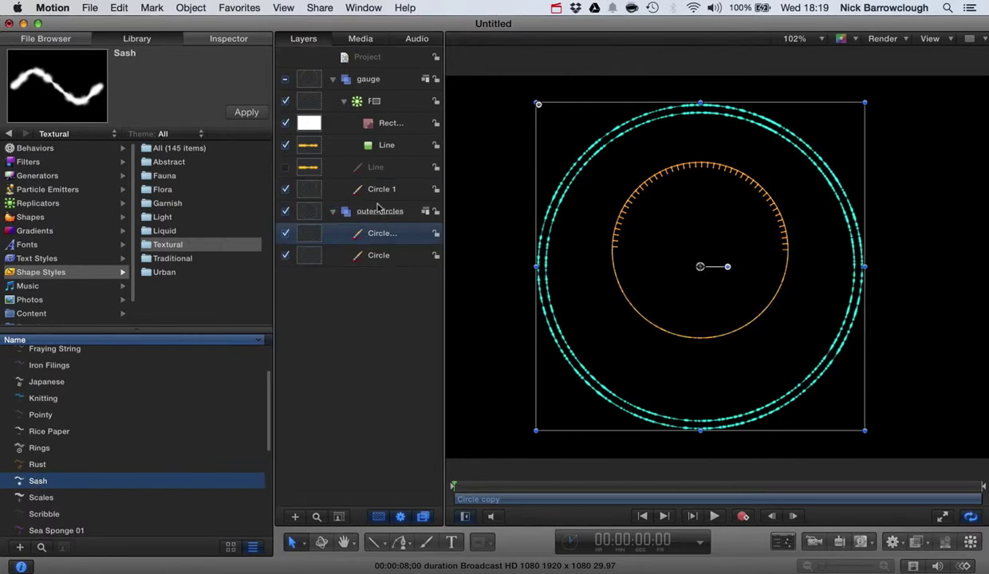
Step: Set Circle 1's last point offset to 50%, its spacing to 83% and its width to 8
left_click(333, 212)
left_click(384, 191)
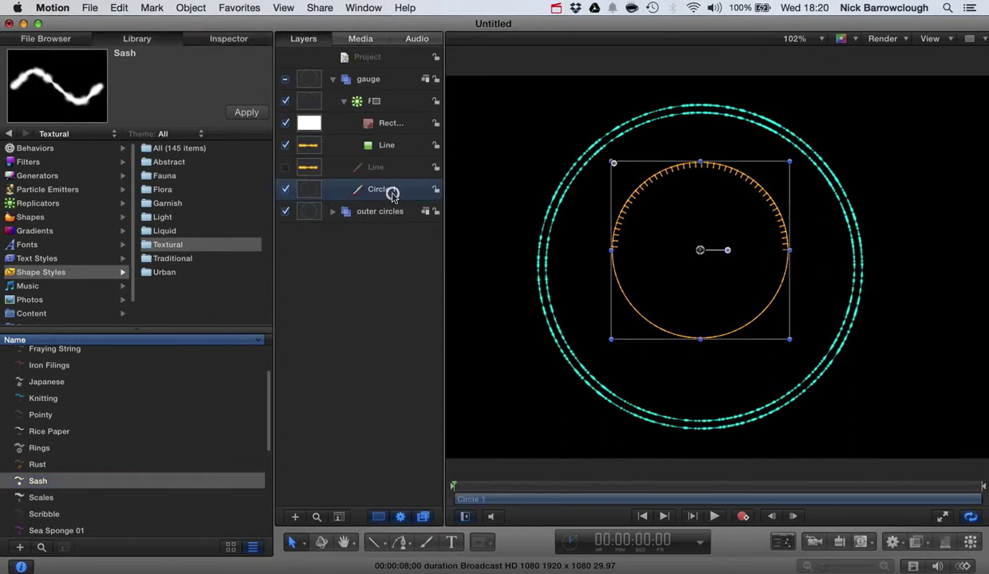
left_click(231, 37)
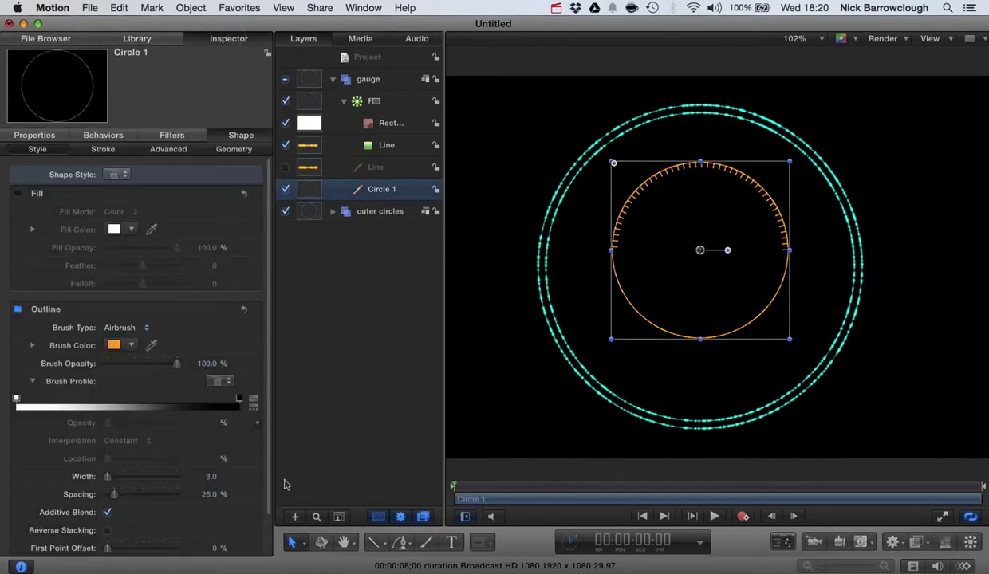
scroll(217, 518, "down", 2)
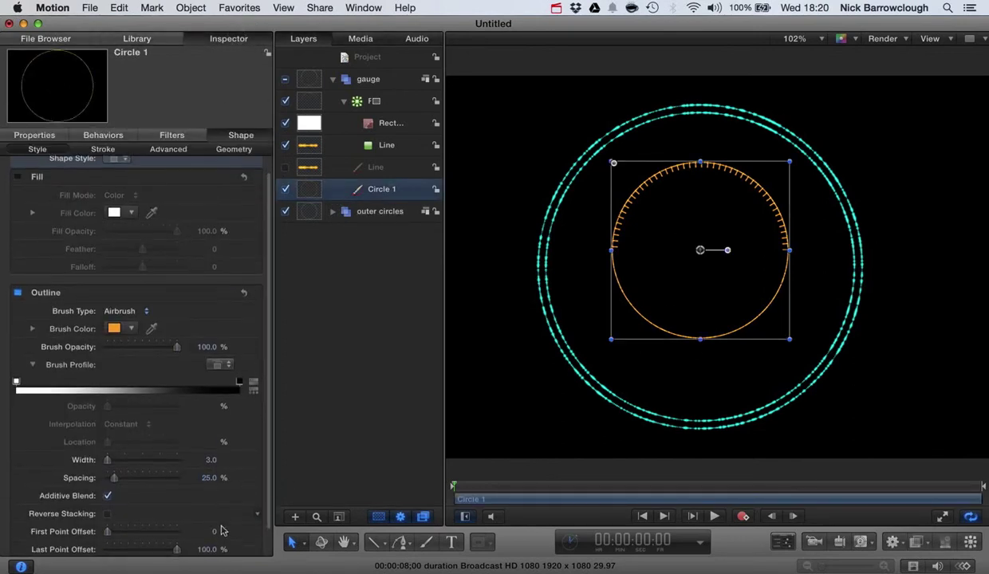
double_click(206, 547)
type("50")
key("Return")
mouse_move(115, 474)
left_mouse_down()
mouse_move(136, 474)
mouse_move(110, 458)
left_mouse_up()
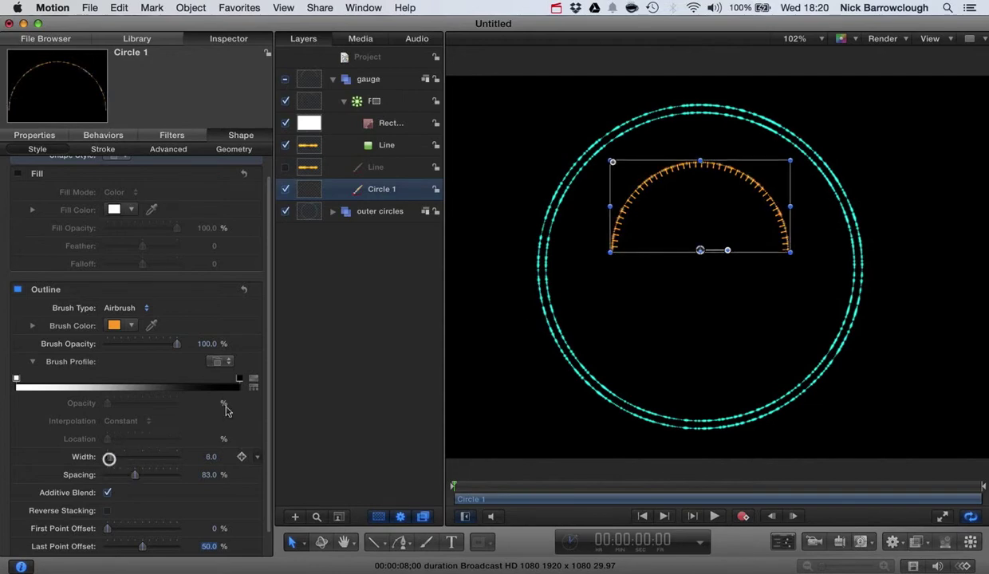
left_click(947, 210)
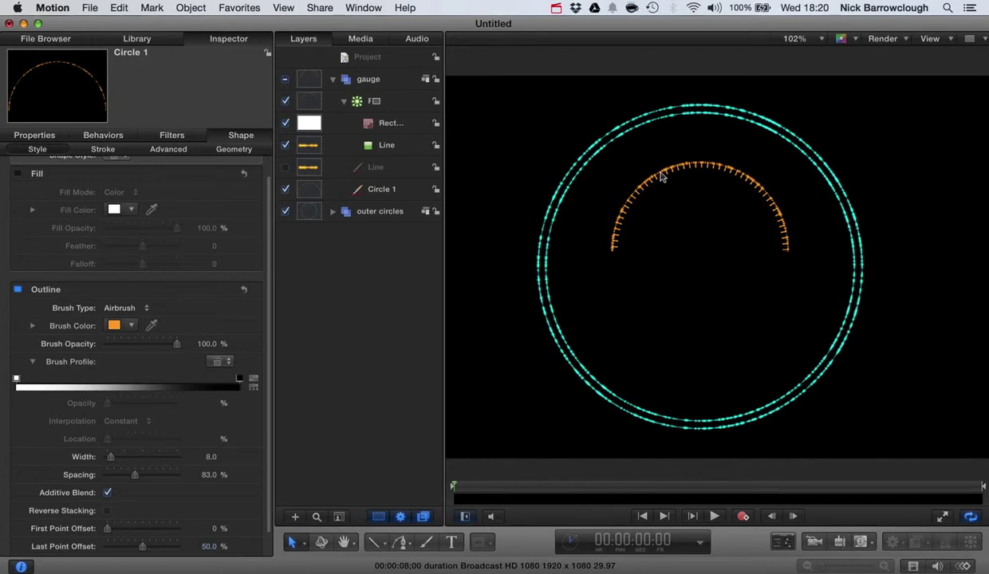
Step: Draw a new circle in the outer circles group, centred at about X 40 px, Y 74 px, inside the cyan rings
left_click(332, 81)
left_click(333, 101)
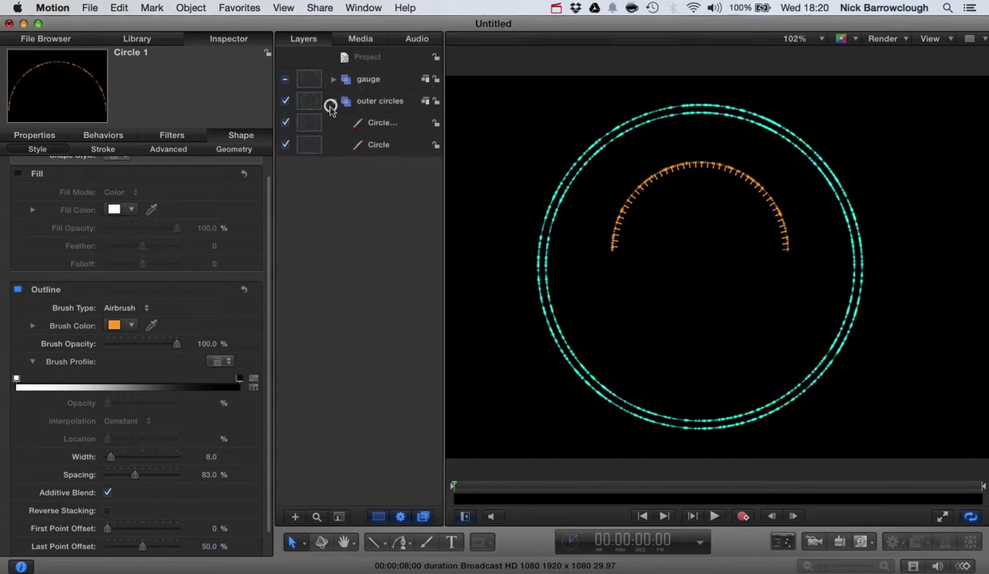
left_click(379, 101)
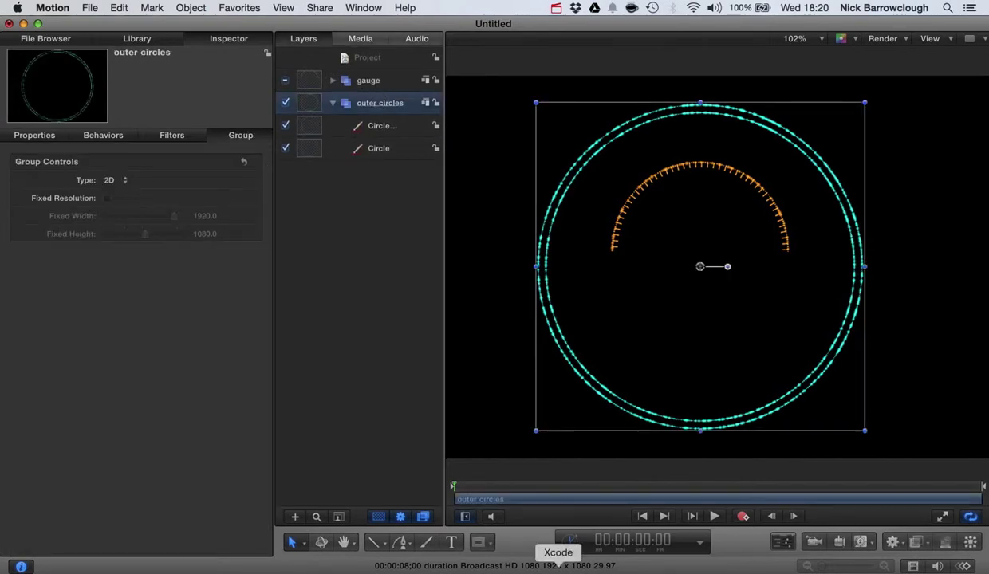
left_click(378, 542)
left_click(407, 496)
left_click_drag(597, 358, 831, 106)
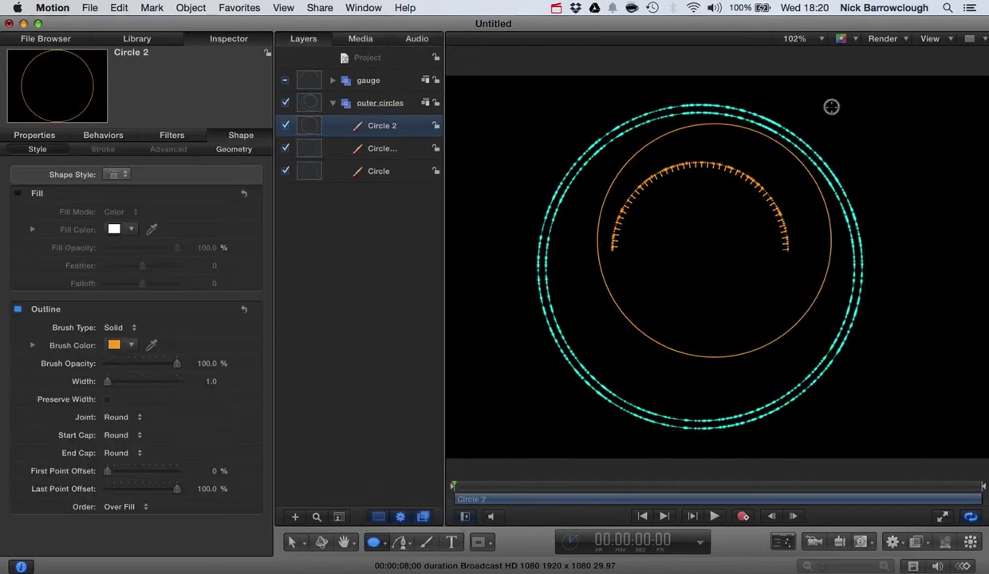
Step: Centre the new circle by resetting its transform, and scale it to 123% to sit just inside the cyan rings
left_click(32, 40)
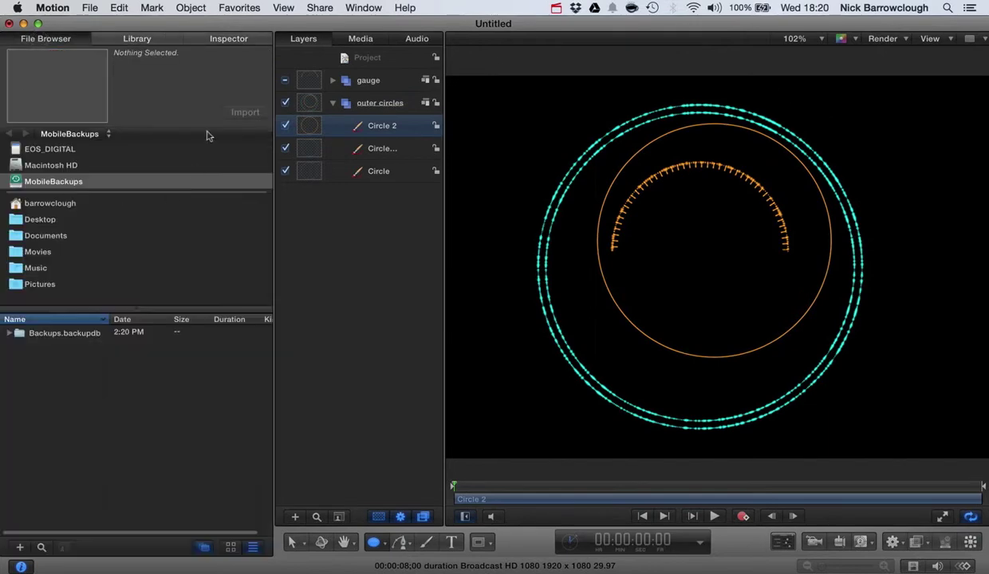
left_click(214, 38)
left_click(34, 134)
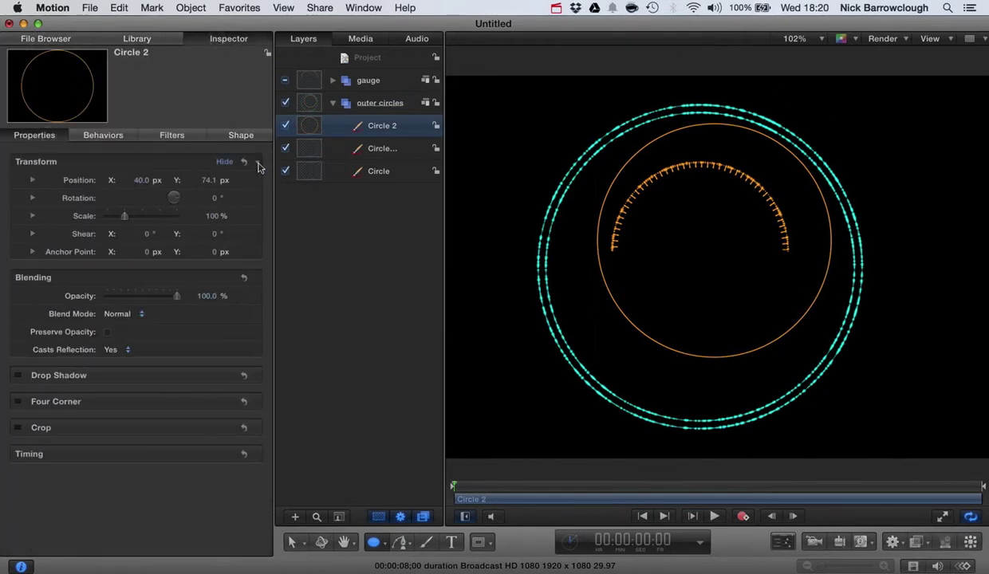
left_click(243, 164)
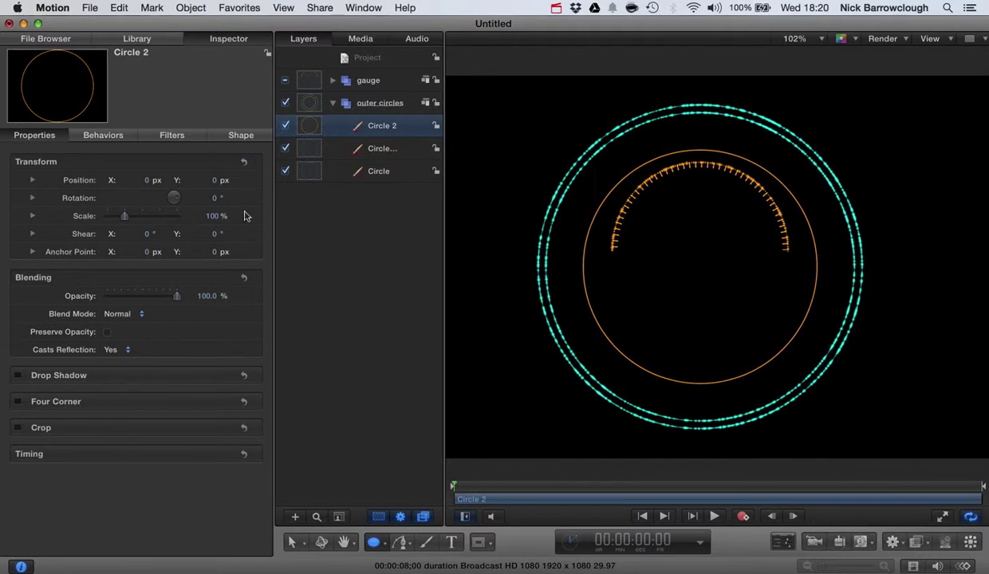
left_click_drag(212, 215, 211, 215)
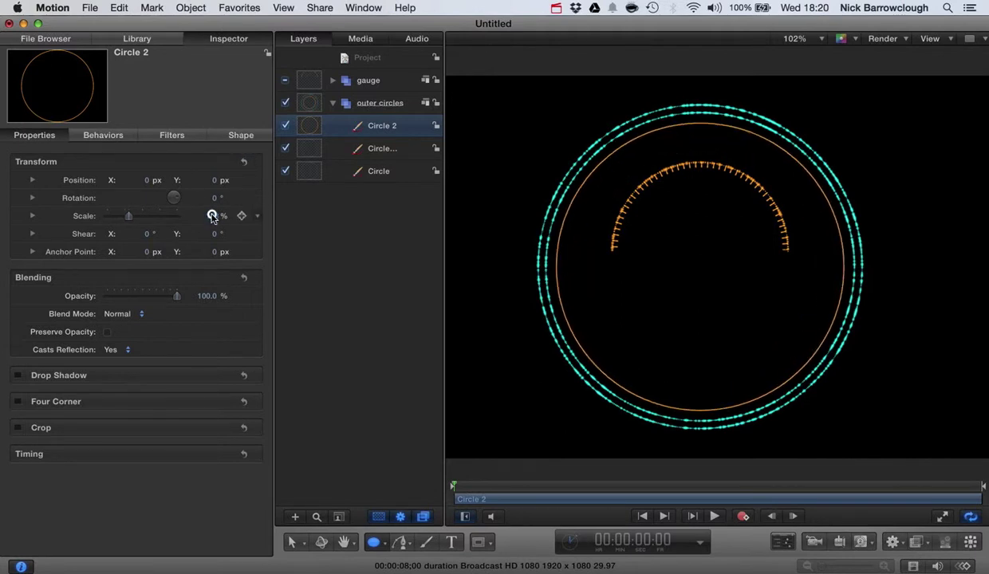
Step: Preview the Abstract shape styles Dots and Hives, and apply Dots to the new circle
left_click(156, 38)
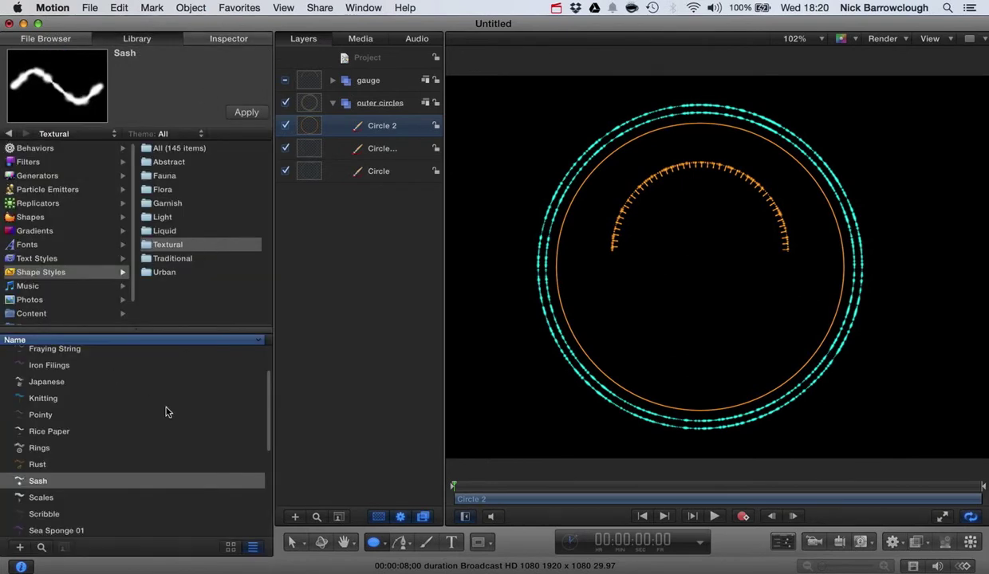
scroll(149, 438, "up", 3)
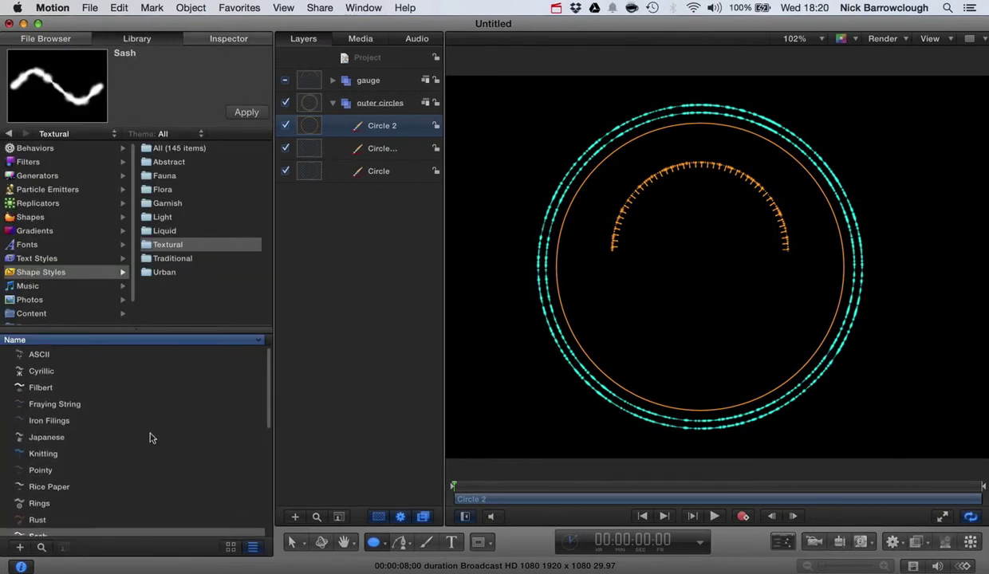
left_click(179, 162)
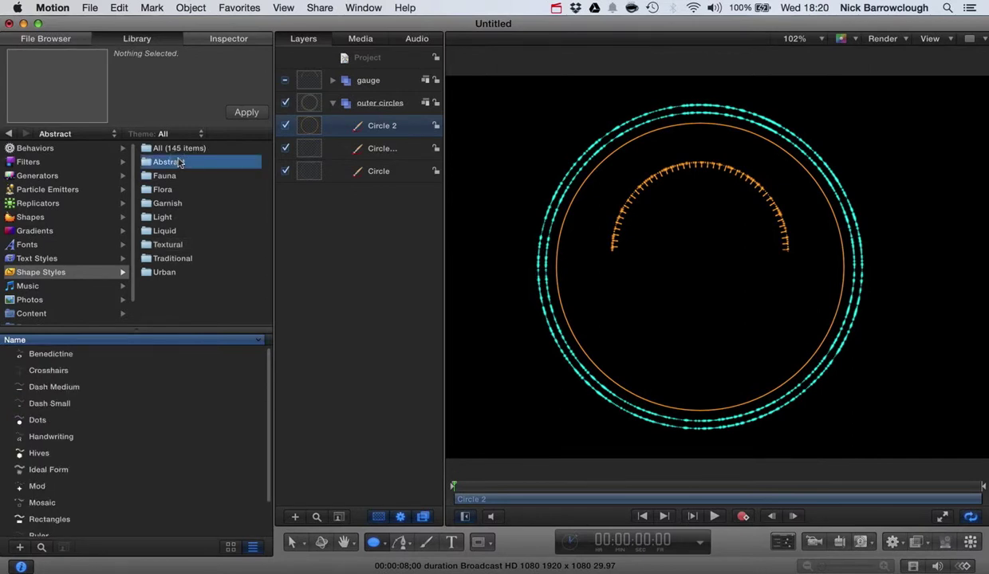
left_click(37, 420)
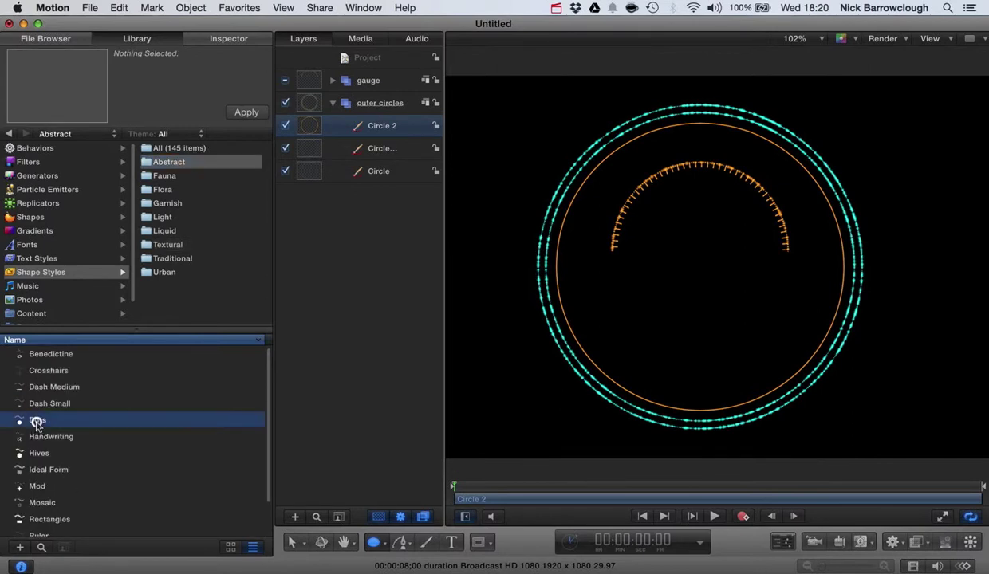
left_click(37, 456)
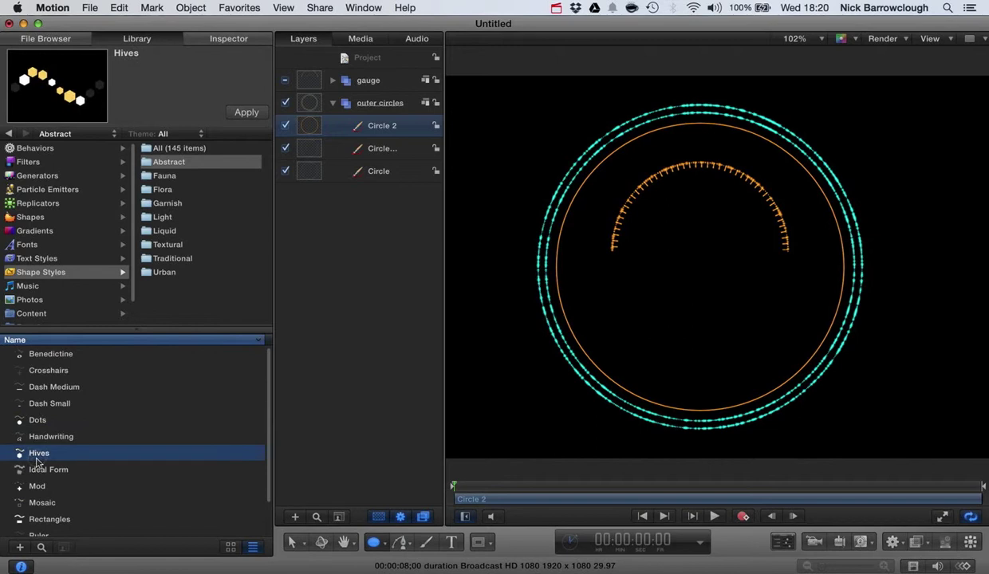
left_click(40, 423)
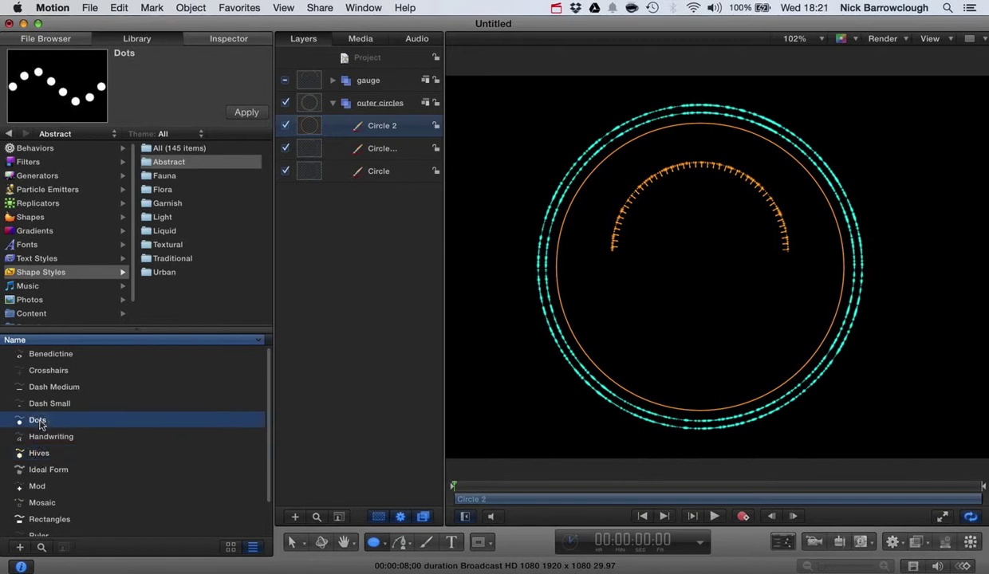
mouse_move(40, 423)
left_mouse_down()
mouse_move(489, 309)
mouse_move(331, 128)
left_mouse_up()
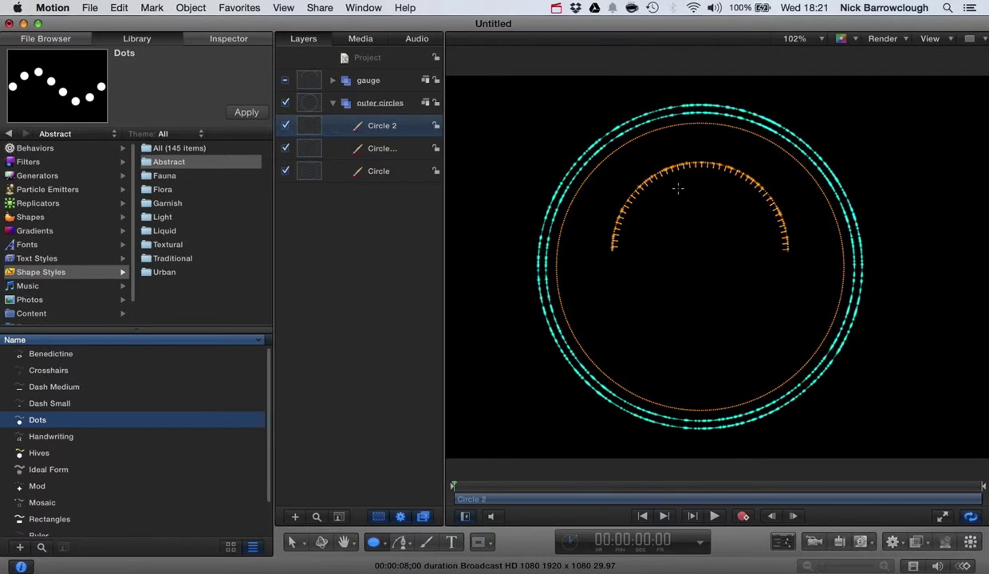
Step: Set Circle 2's outline width to 13 and its spacing to 200% to form a ring of separate dots
left_click(228, 39)
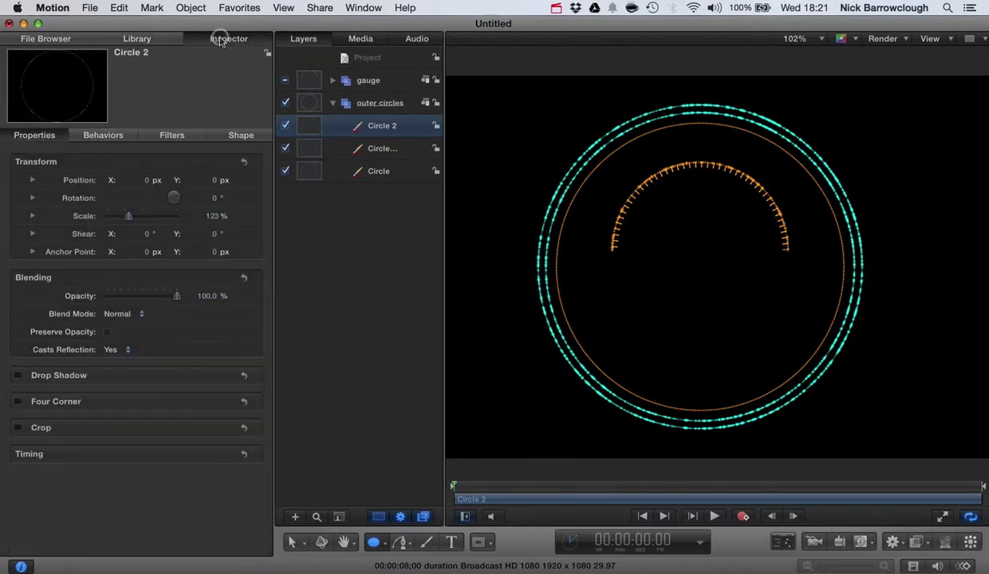
left_click(221, 136)
scroll(163, 450, "down", 2)
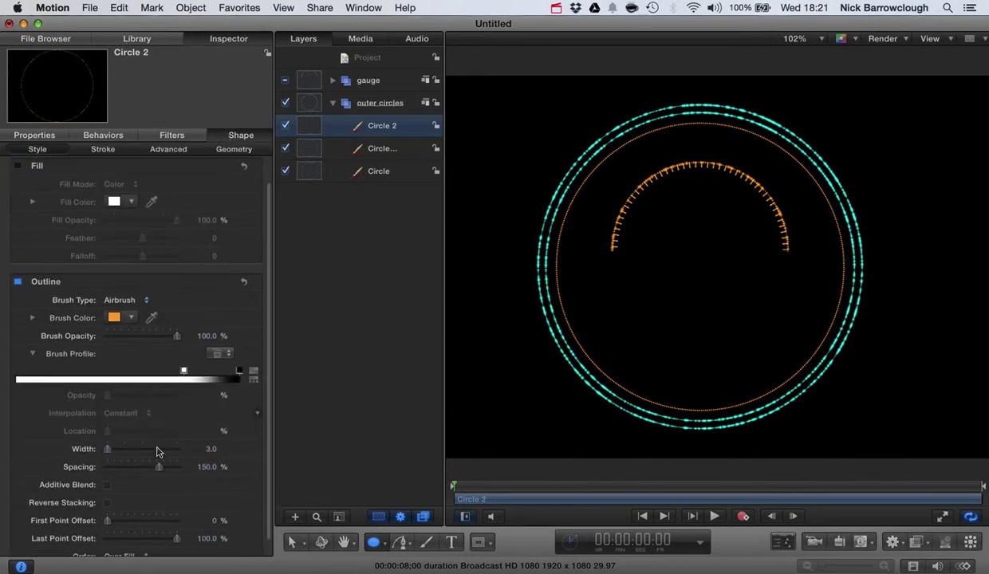
left_click_drag(159, 465, 184, 469)
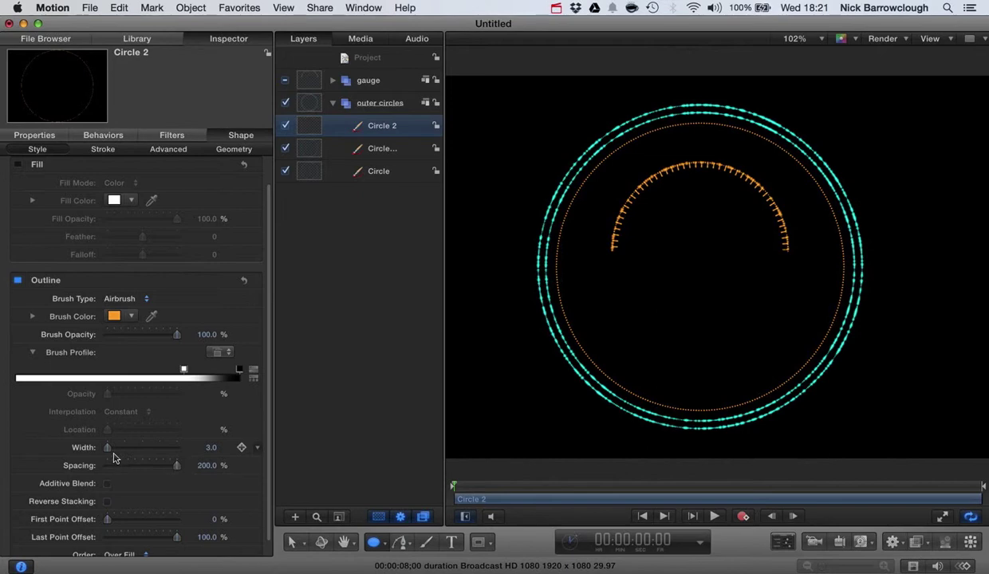
mouse_move(107, 452)
left_mouse_down()
mouse_move(121, 452)
mouse_move(113, 448)
left_mouse_up()
left_click_drag(176, 465, 199, 476)
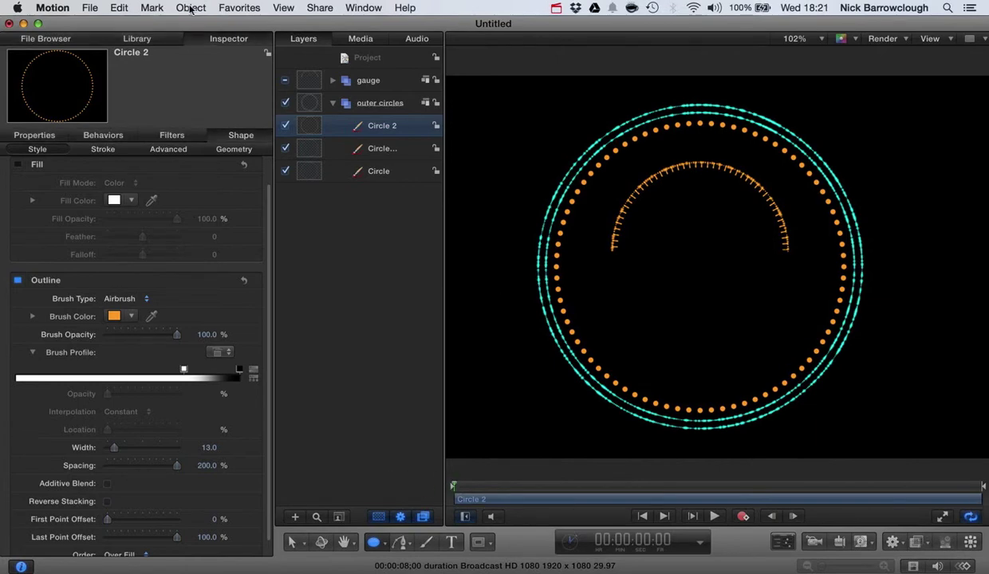
Step: Keyframe the last point offset of the outer cyan ring, Circle copy, at 0% on frame 0
left_click(356, 173)
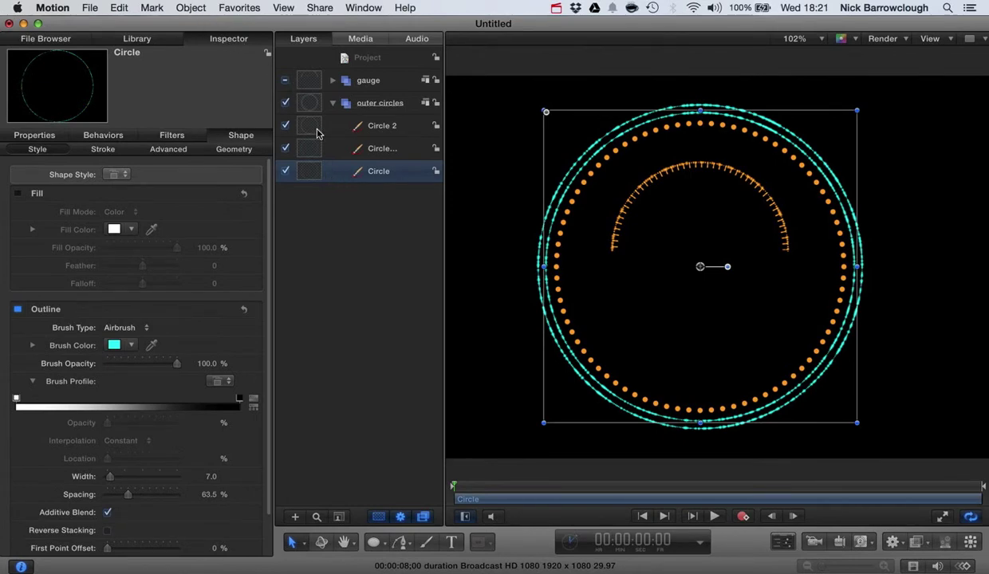
left_click(317, 149)
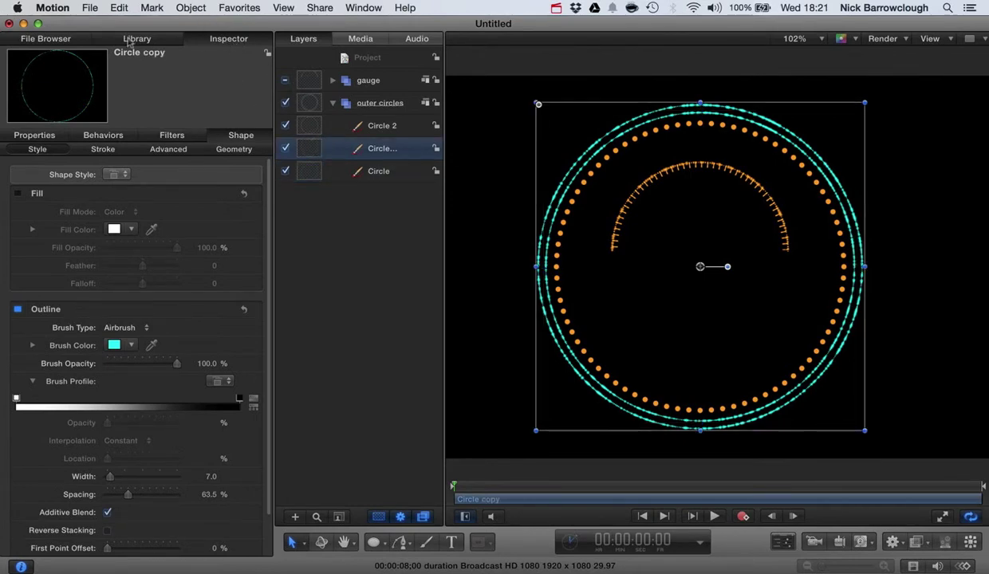
scroll(183, 415, "down", 3)
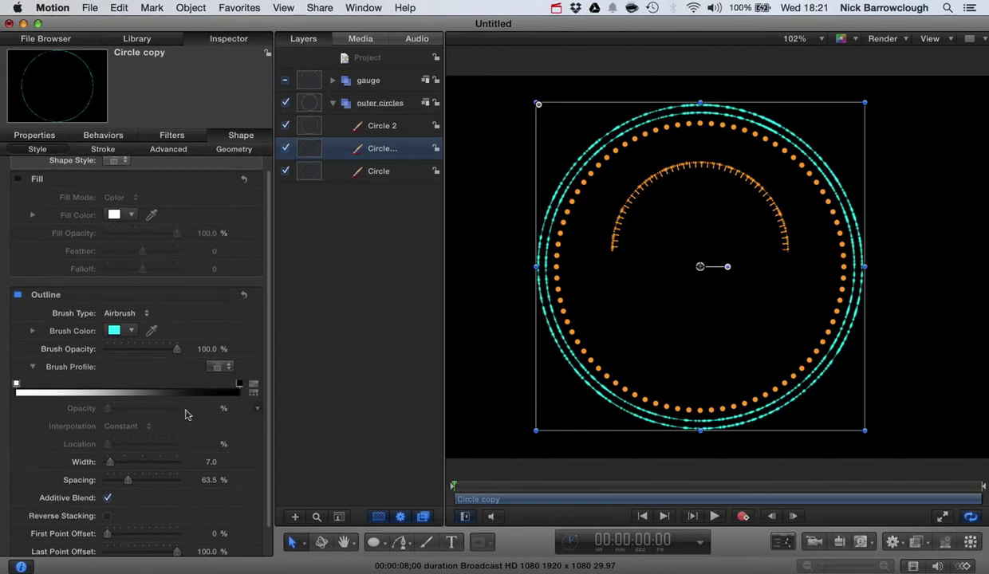
left_click_drag(175, 523, 78, 517)
left_click(243, 523)
Step: Advance to frame 10 and set Circle copy's last point offset to 100% there
left_click(794, 516)
left_click(793, 516)
left_click(793, 516)
left_click(793, 517)
left_click(792, 516)
left_click(793, 516)
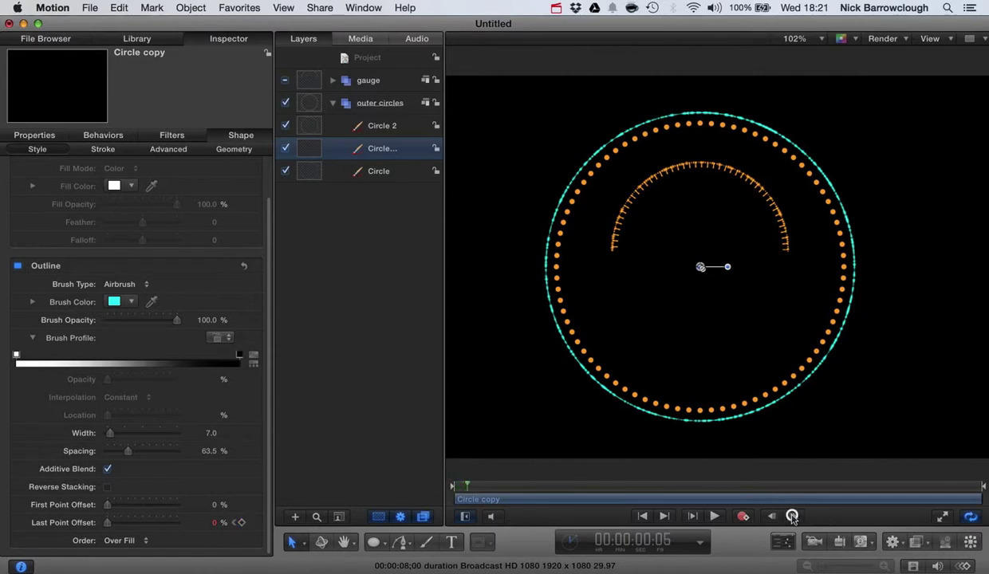
left_click(792, 516)
left_click(792, 516)
left_click(793, 517)
left_click(793, 517)
left_click_drag(107, 522, 191, 527)
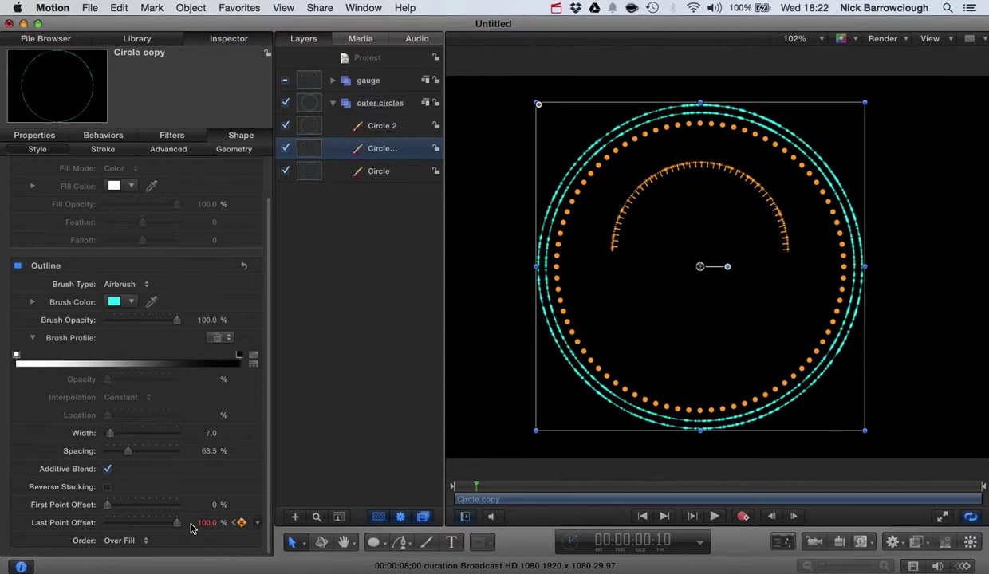
Step: Set the first point offset of the inner cyan ring, Circle, to 100% and keyframe it on frame 0
left_click(352, 172)
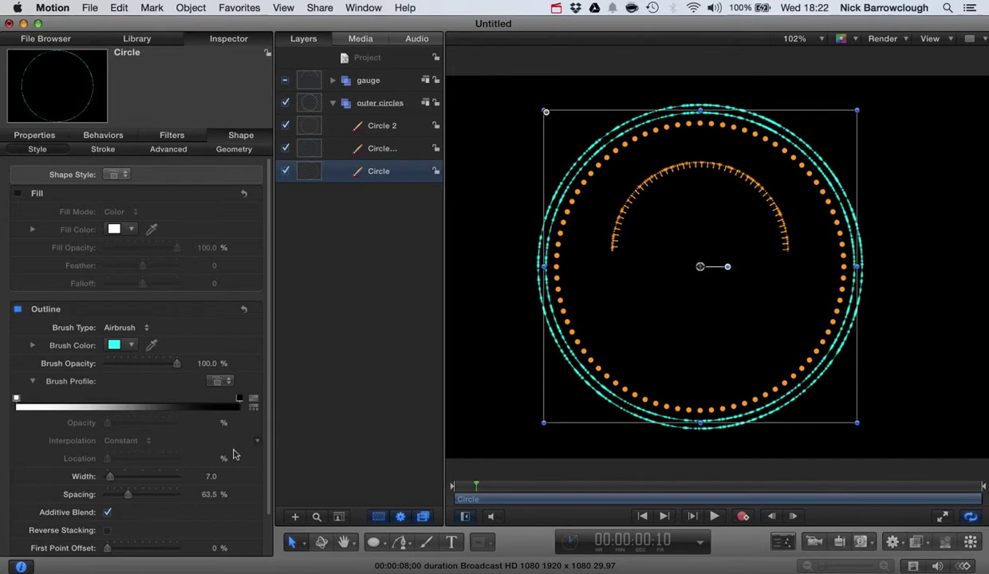
scroll(196, 504, "down", 2)
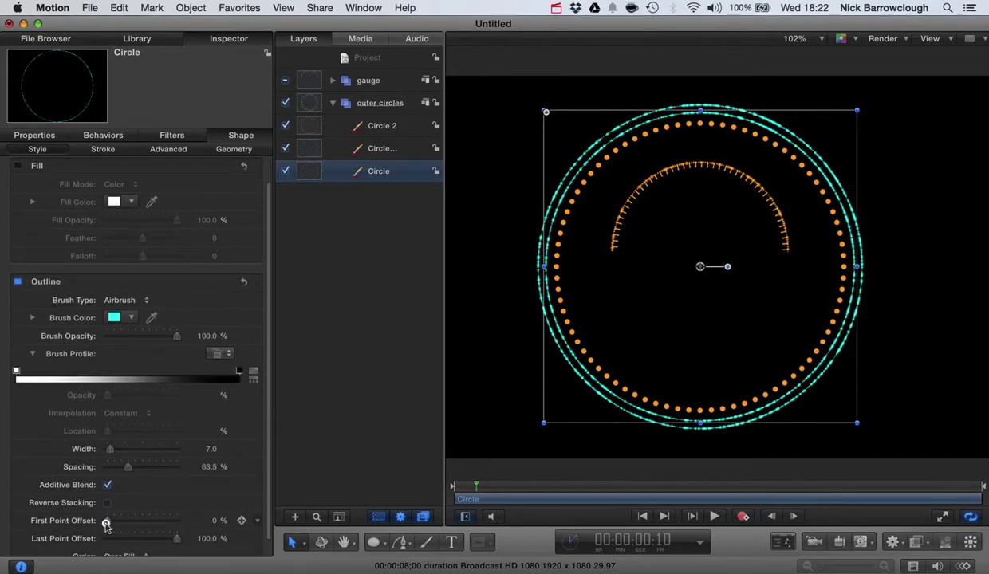
left_click_drag(106, 524, 179, 520)
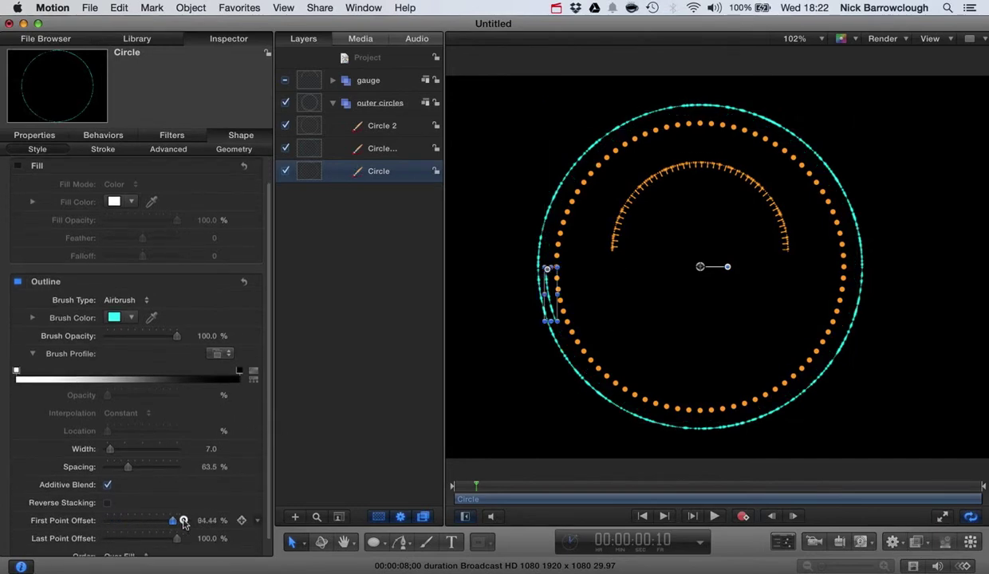
left_click(242, 521)
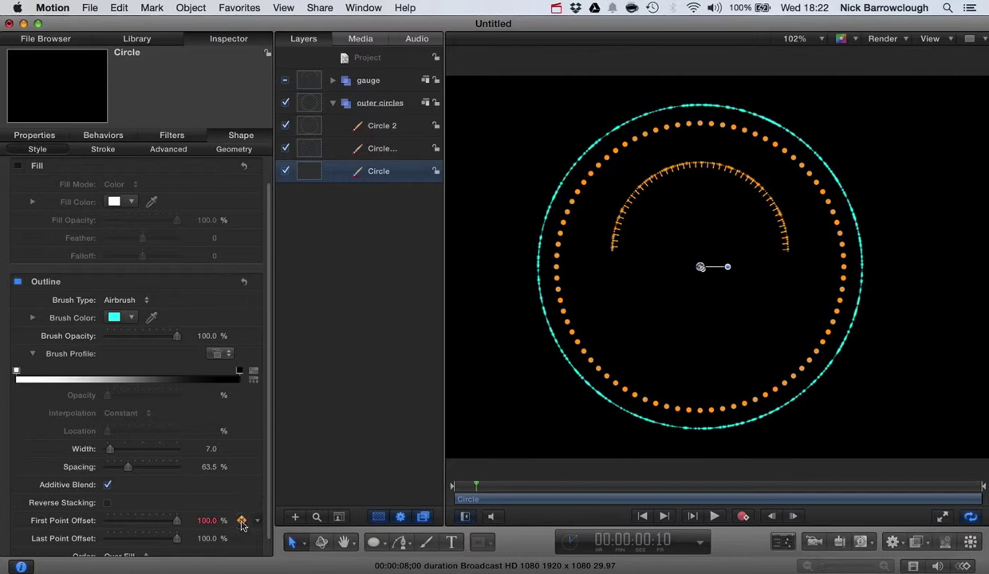
key("super+z")
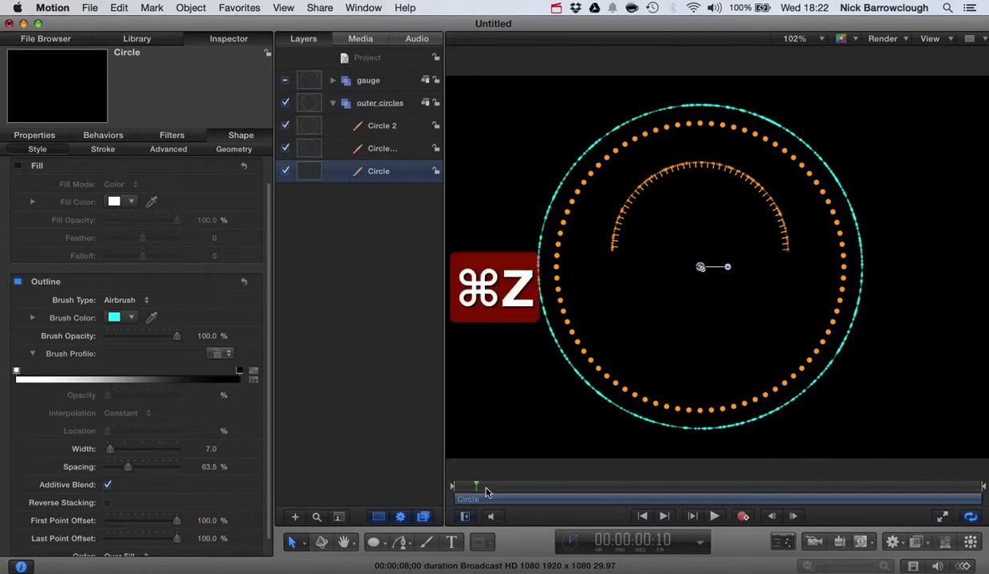
left_click_drag(476, 486, 452, 485)
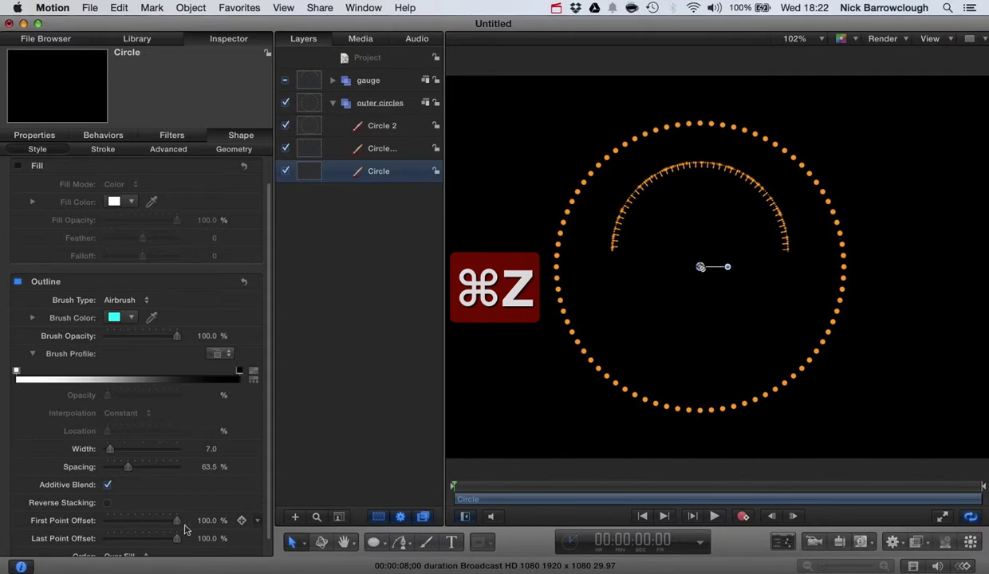
left_click(241, 521)
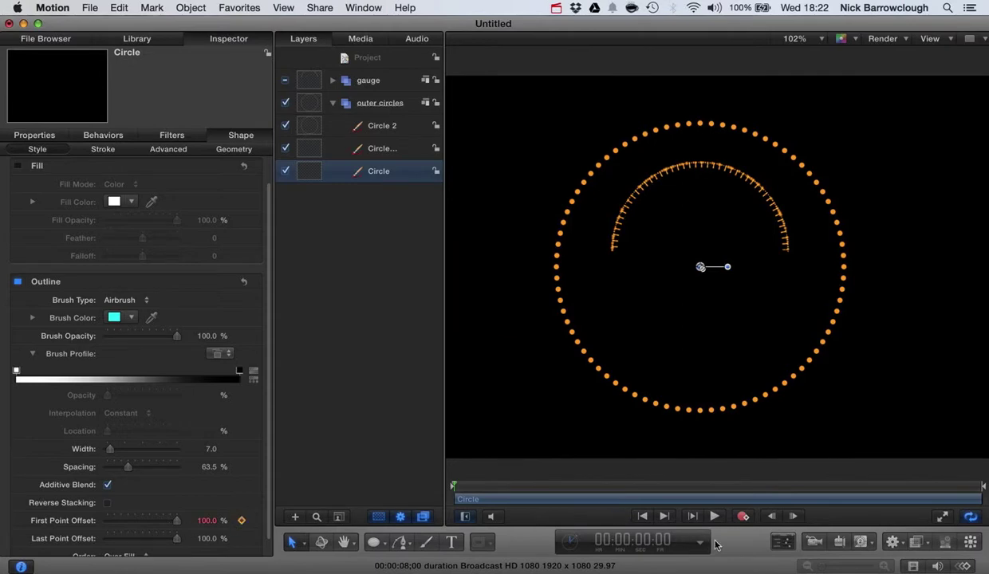
Step: Move the playhead to frame 10 and set Circle's first point offset to 0%, finishing with nothing selected
left_click(644, 541)
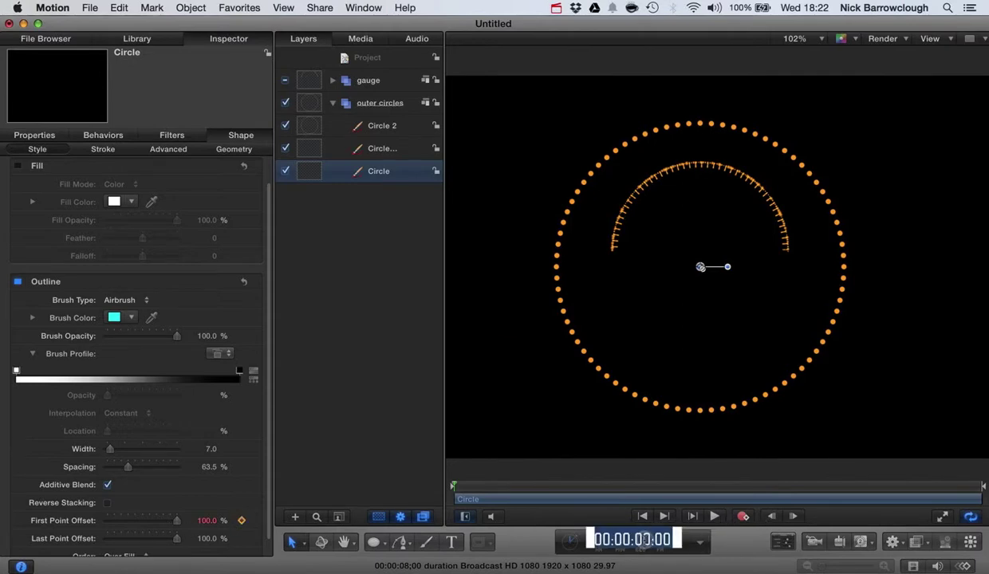
type("1000")
key("Return")
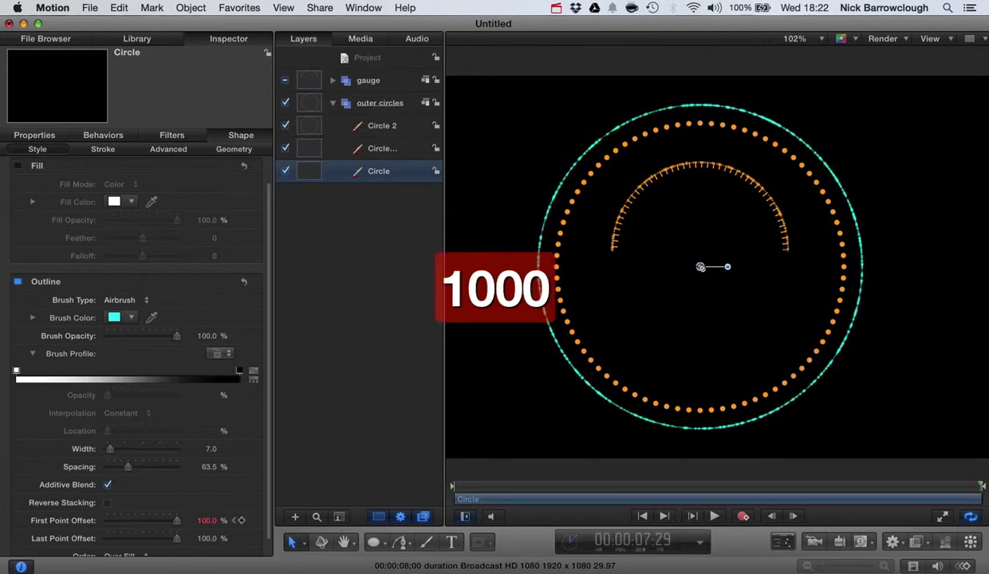
left_click(654, 542)
type("10")
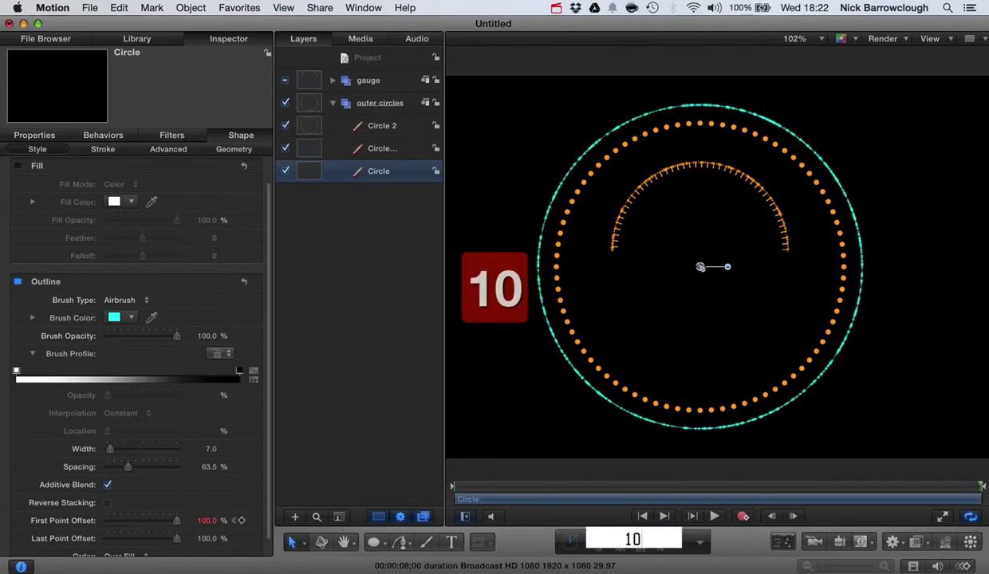
key("Return")
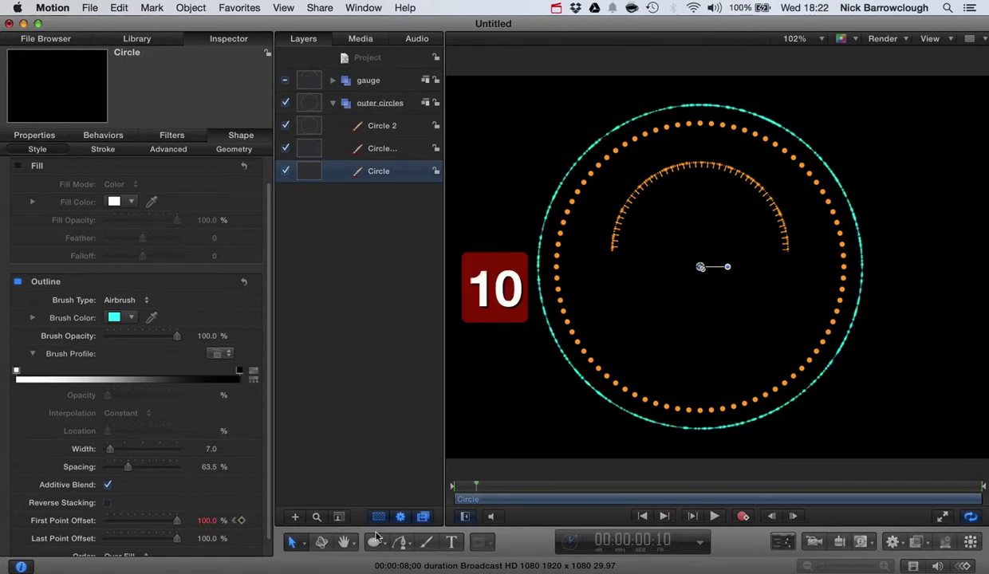
left_click_drag(176, 520, 60, 526)
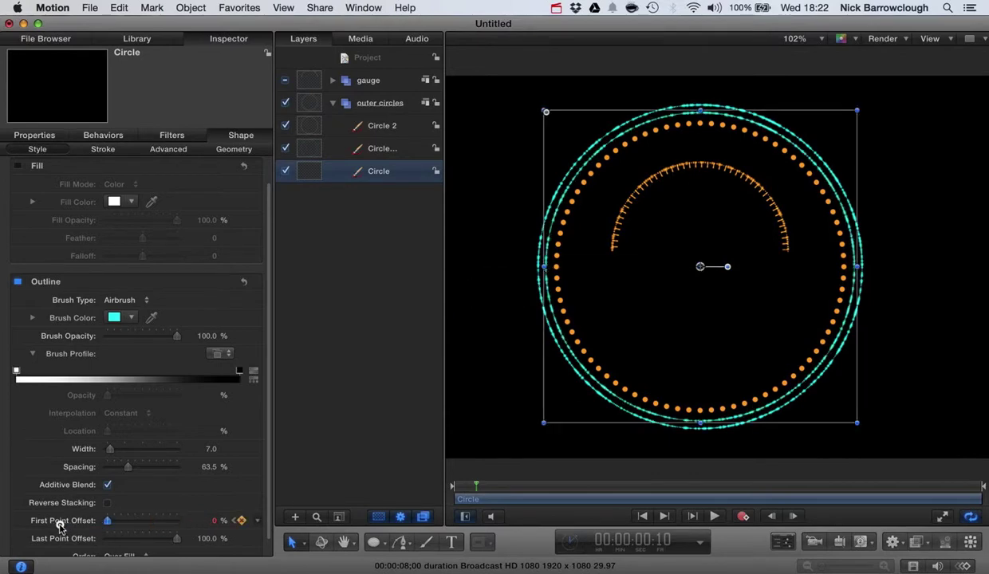
left_click(538, 69)
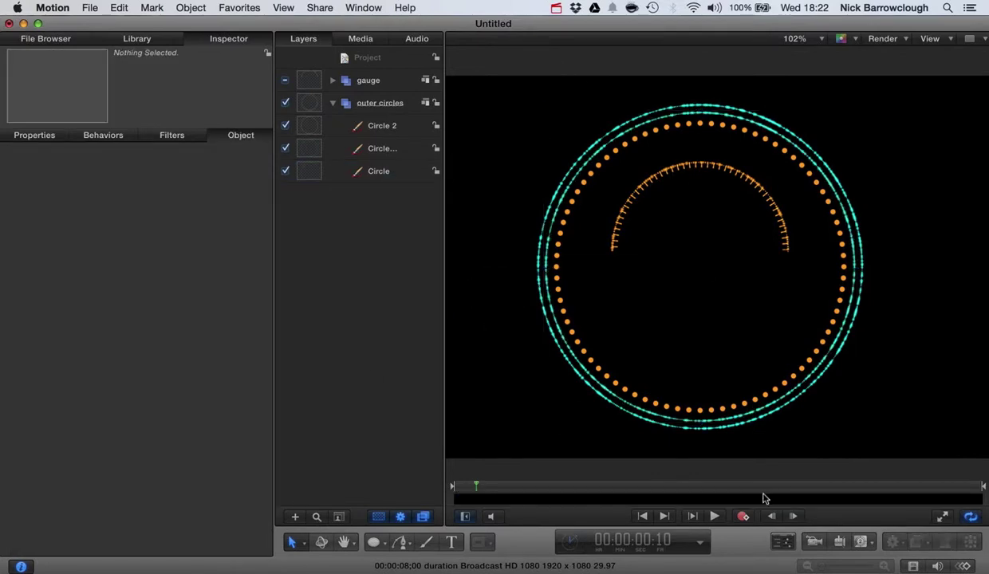
Step: Play the animation from the first frame to check how the two cyan rings draw on
left_click(691, 518)
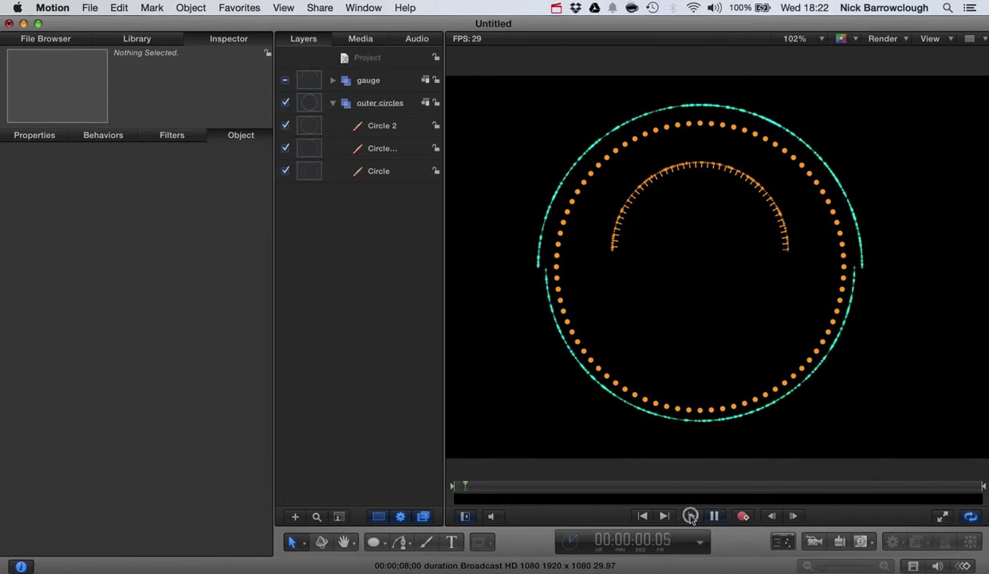
key("space")
left_click_drag(546, 485, 443, 490)
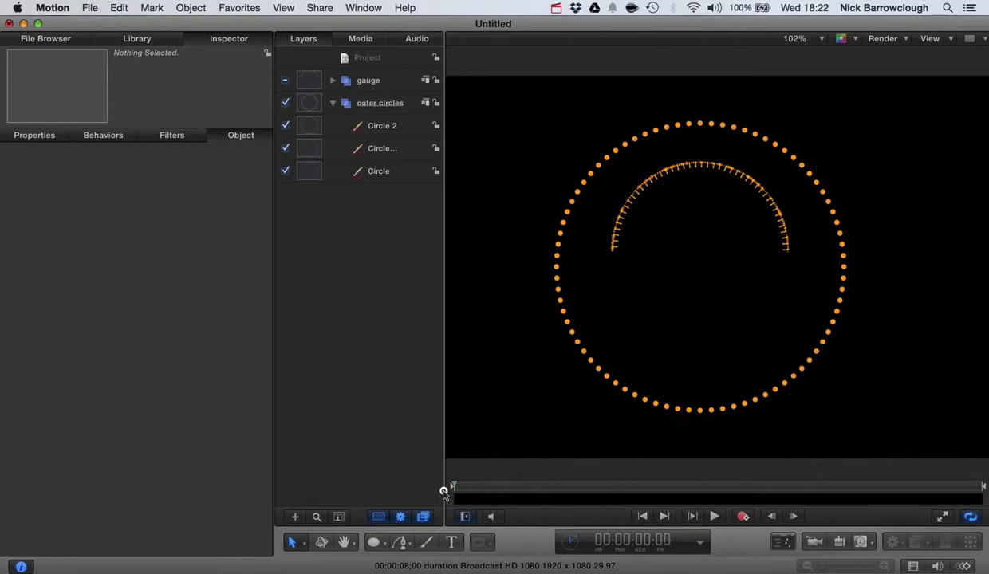
left_click(714, 516)
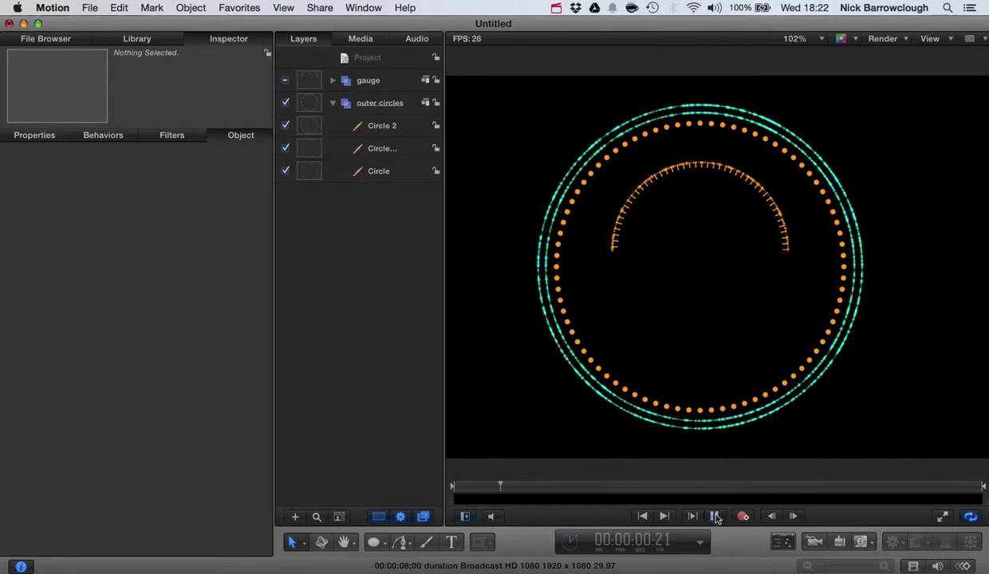
key("space")
Step: Move to frame 8 and keyframe the last point offset of the dotted ring, Circle 2, at 0%
mouse_move(568, 488)
left_mouse_down()
mouse_move(452, 487)
mouse_move(479, 483)
left_mouse_up()
left_click(664, 541)
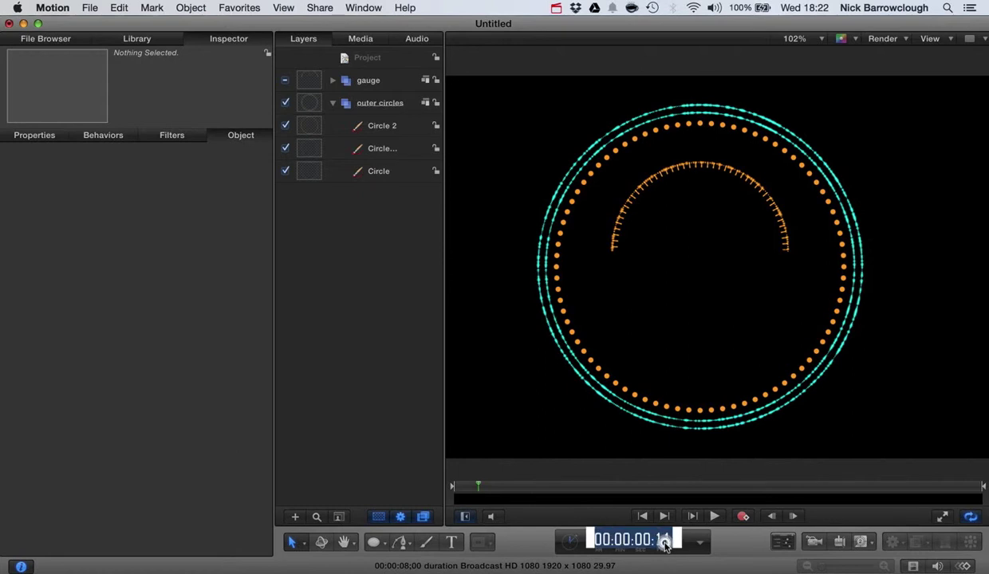
type("8")
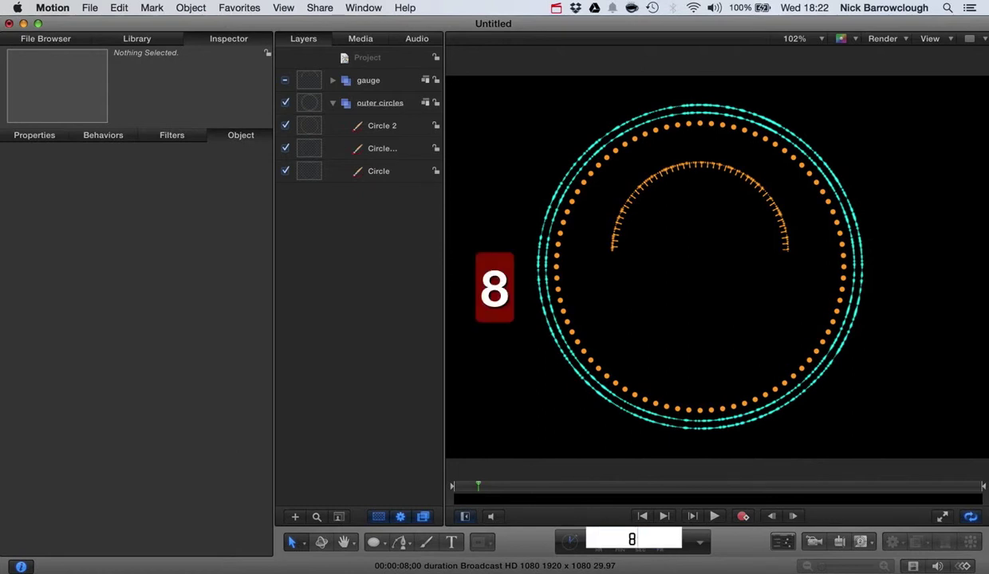
key("Return")
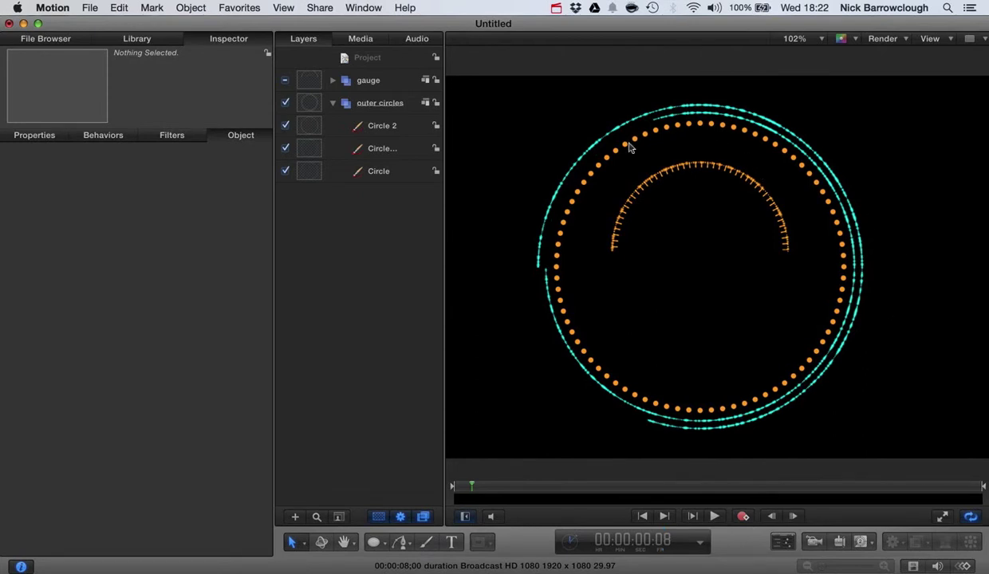
left_click(311, 127)
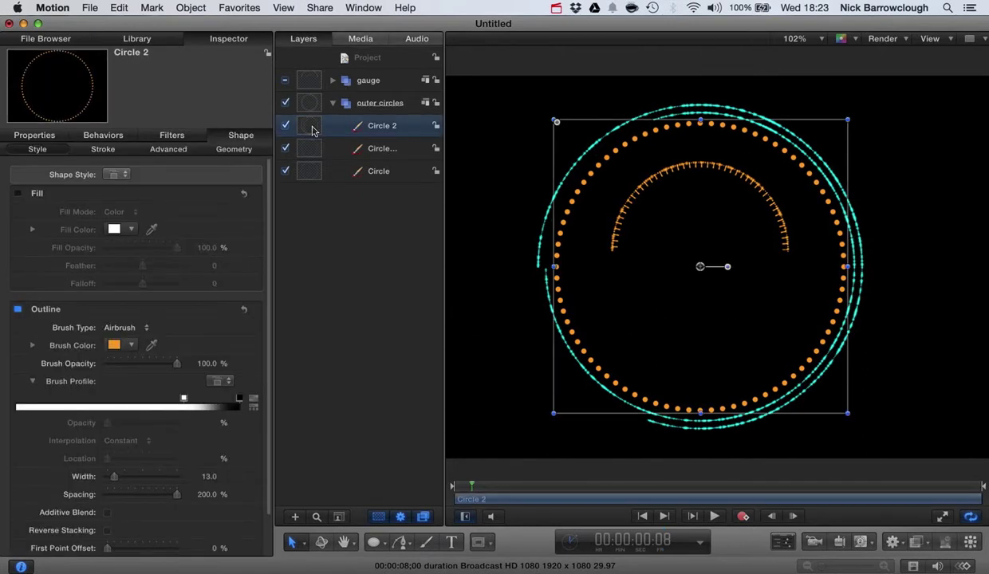
scroll(182, 516, "down", 3)
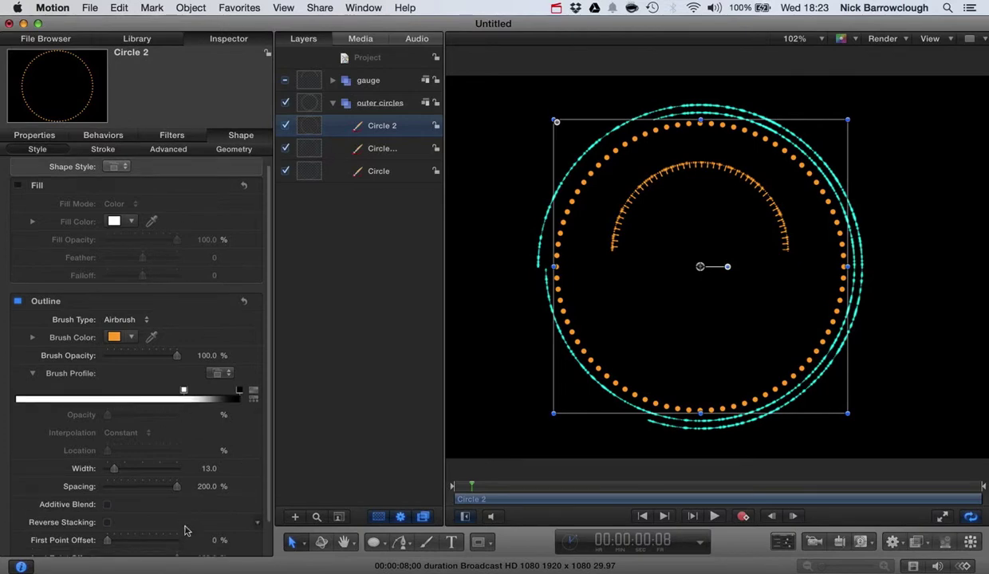
left_click_drag(175, 524, 99, 525)
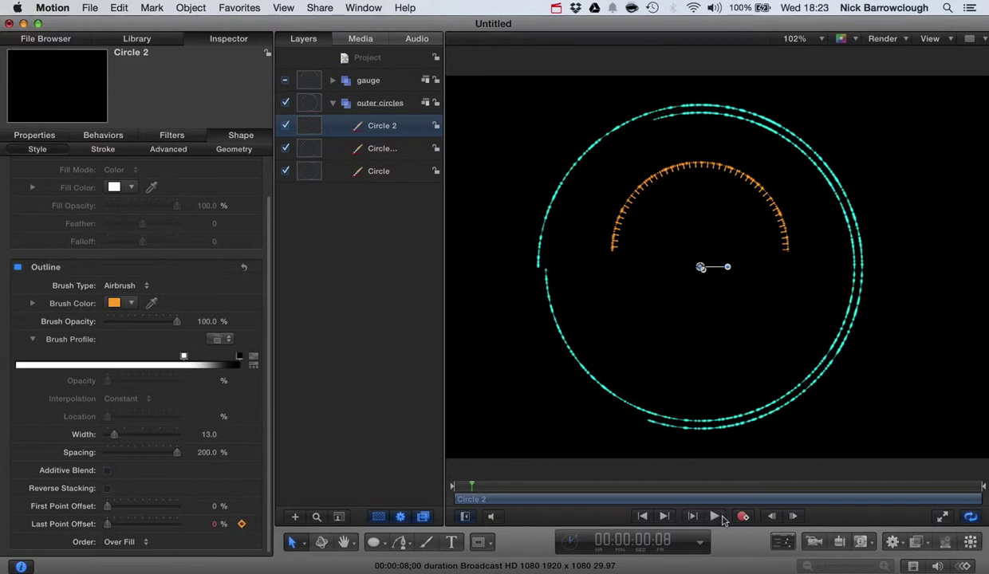
Step: Move to frame 15, set Circle 2's last point offset to 100% and deselect the dotted ring
left_click(670, 543)
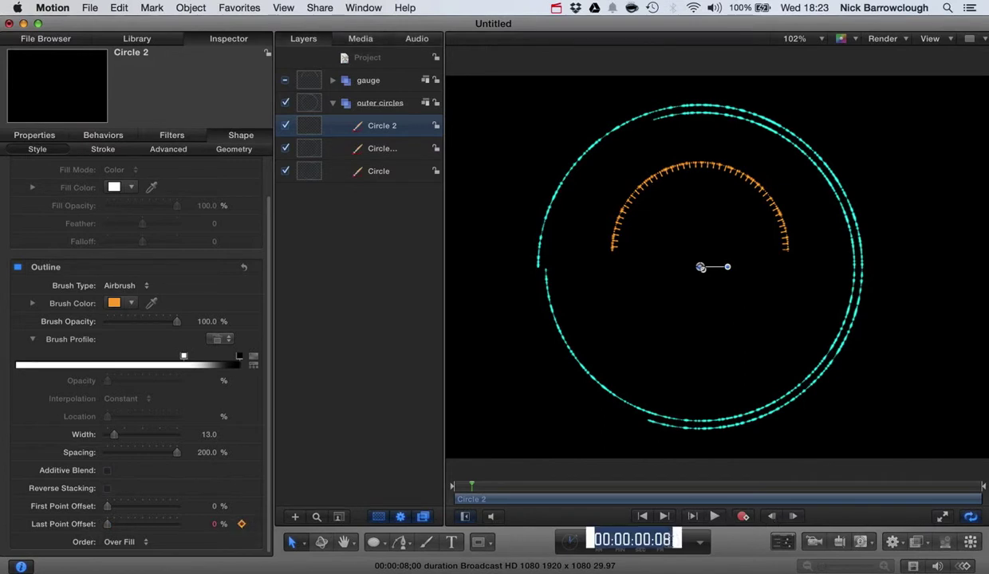
type("15")
key("Return")
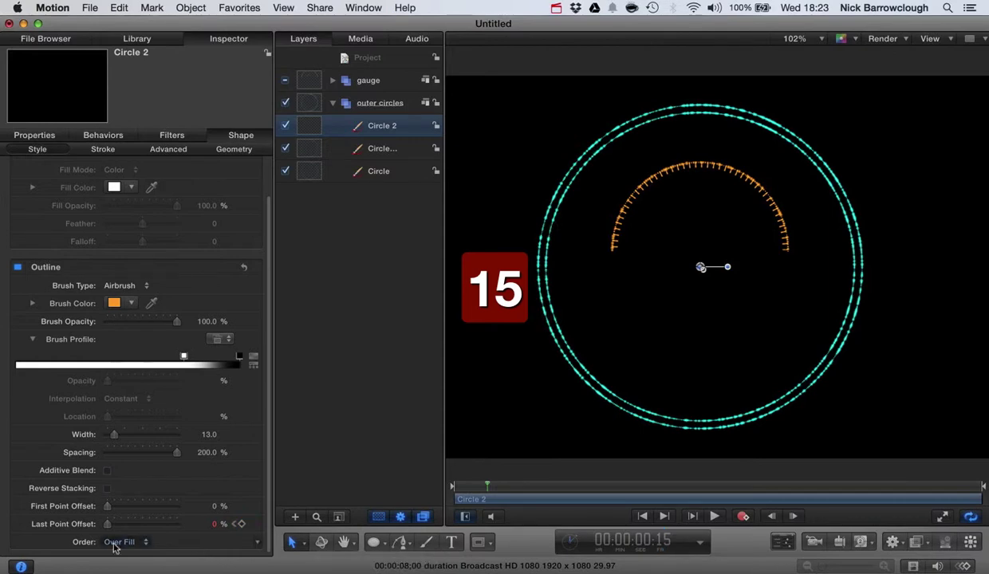
left_click_drag(107, 523, 176, 526)
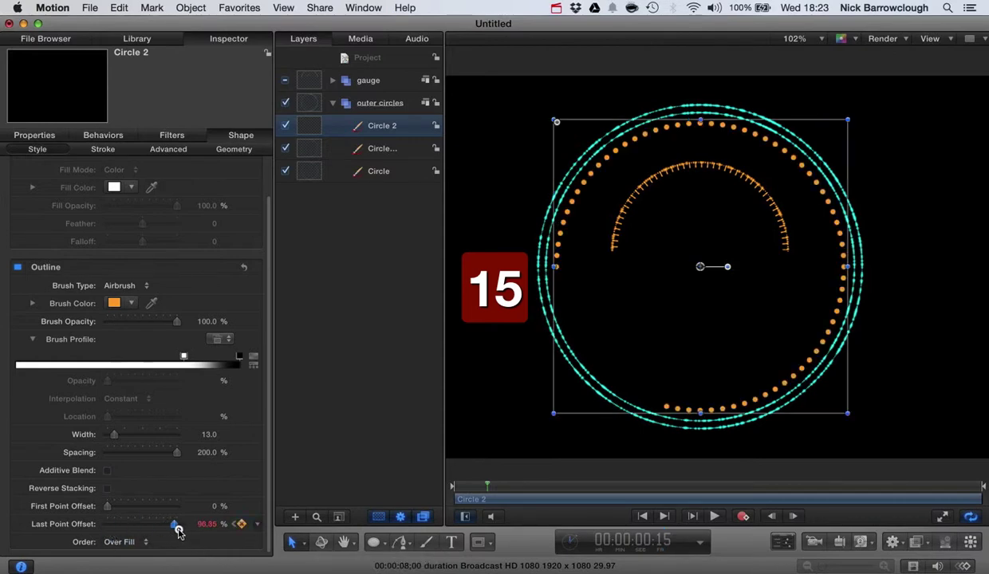
left_click(461, 334)
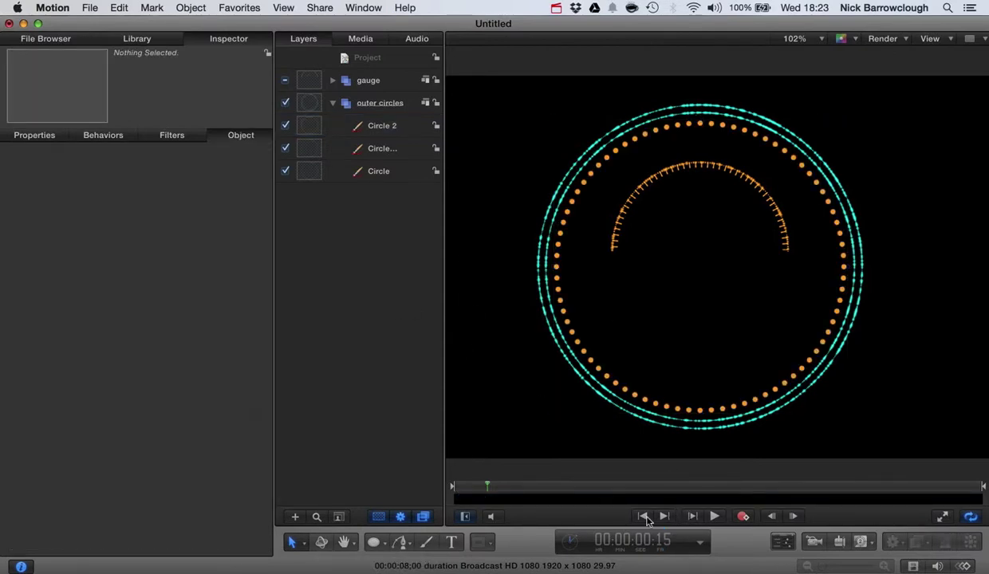
Step: Play the animation from the first frame to check how all three outer rings draw on
left_click(644, 516)
left_click(714, 516)
left_click(714, 517)
key("Home")
left_click(714, 516)
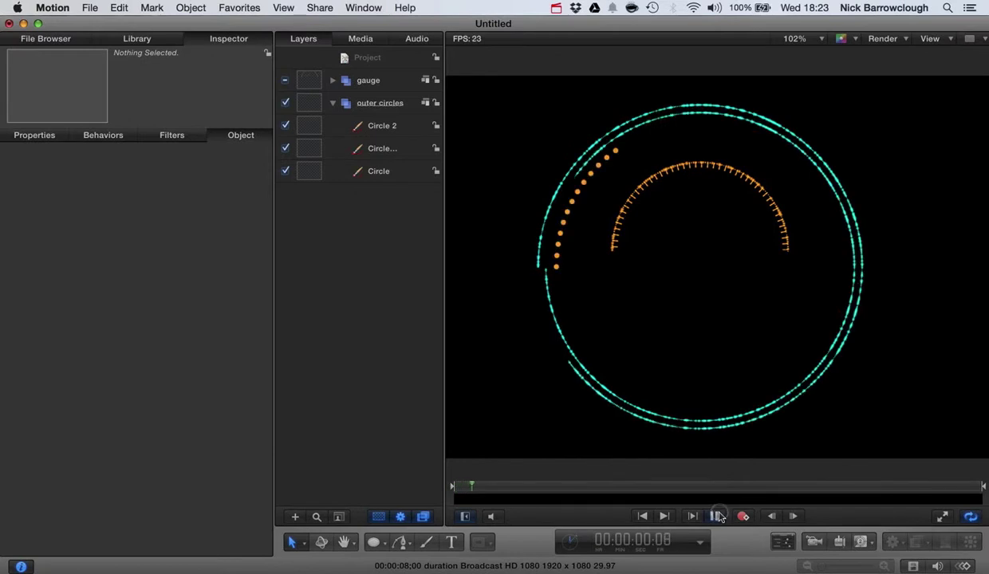
left_click(715, 516)
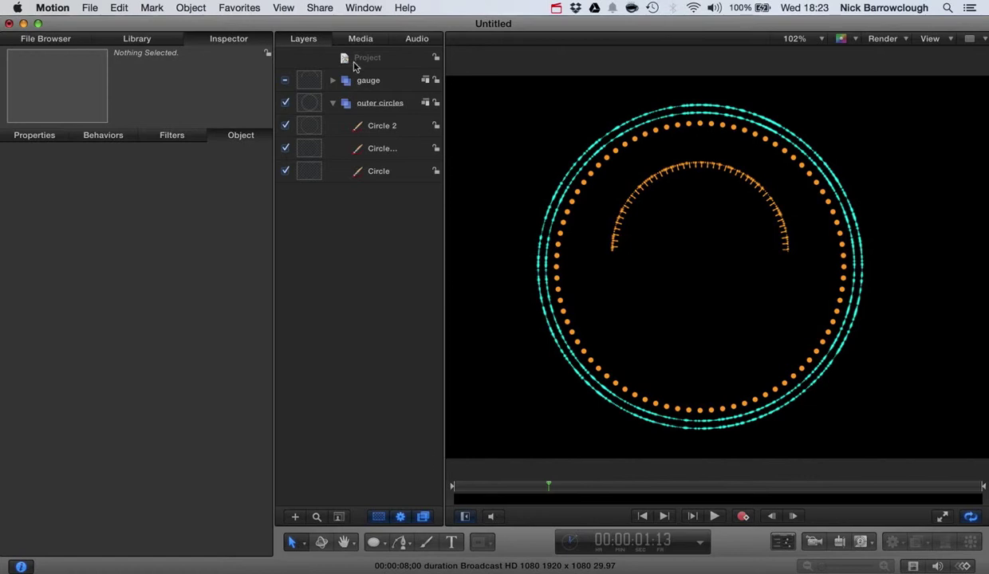
Step: Move the gauge group's anchor point from its centre to the lower left end of the half-circle arc
left_click(378, 82)
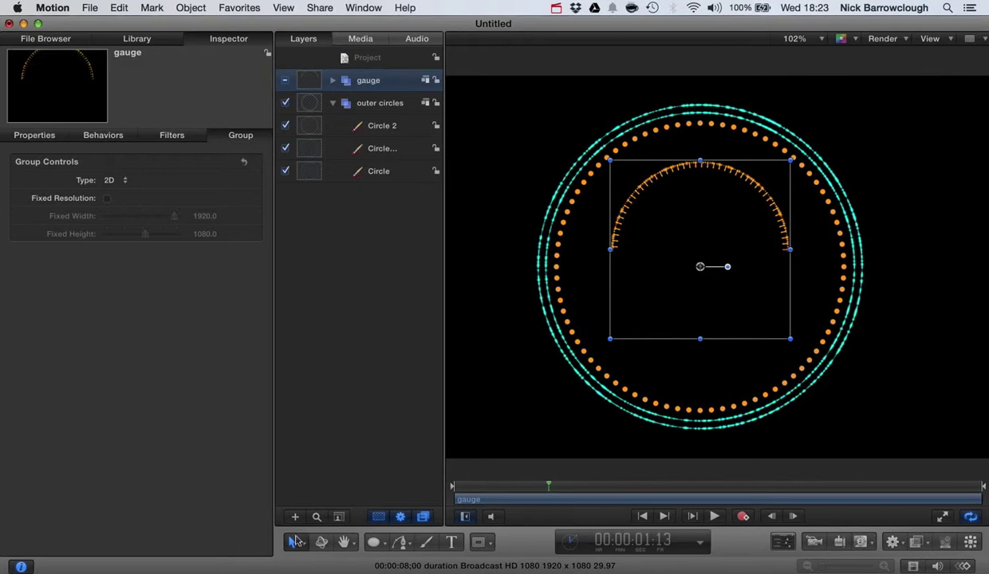
left_click_drag(294, 539, 343, 377)
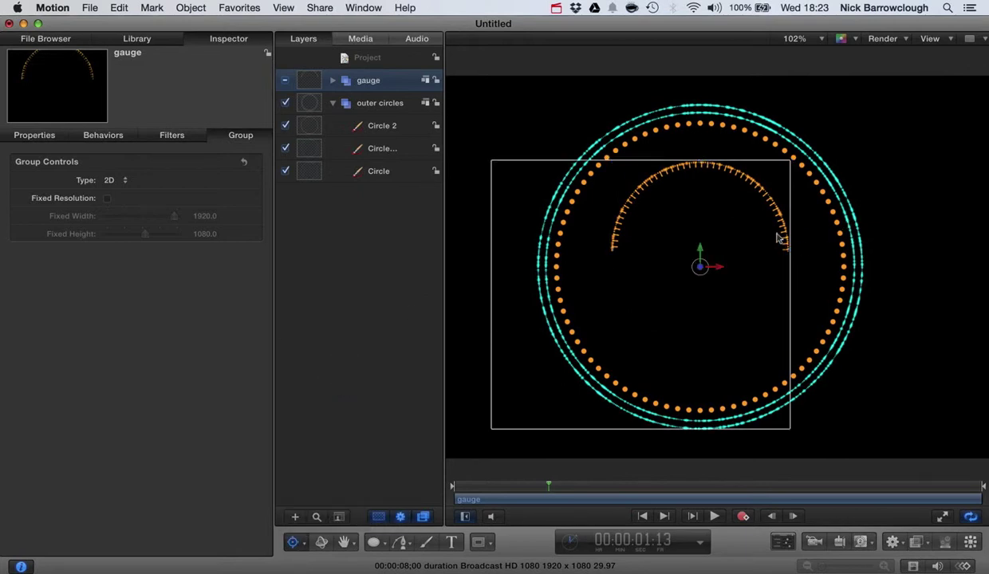
scroll(747, 249, "up", 3)
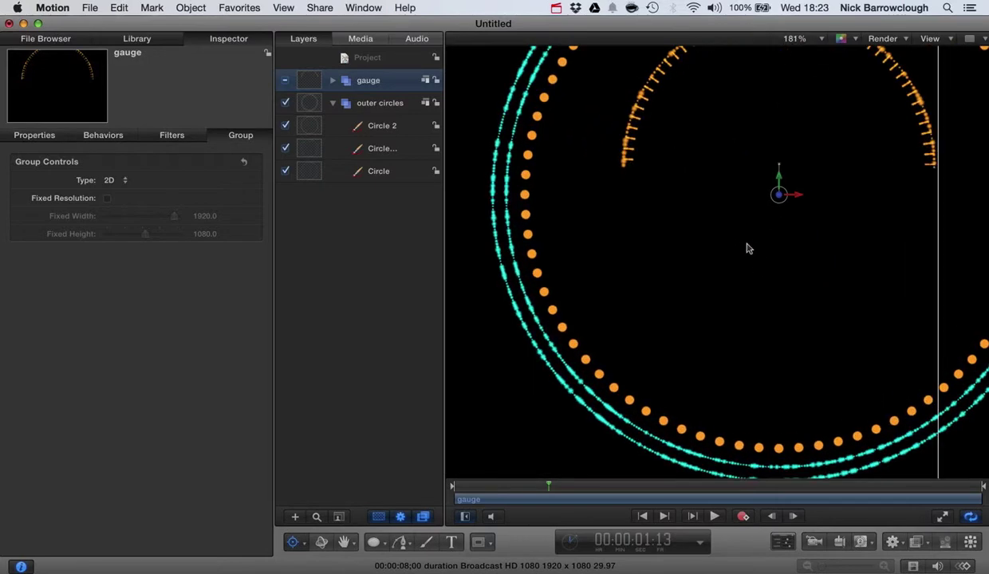
scroll(747, 249, "up", 3)
scroll(747, 249, "right", 3)
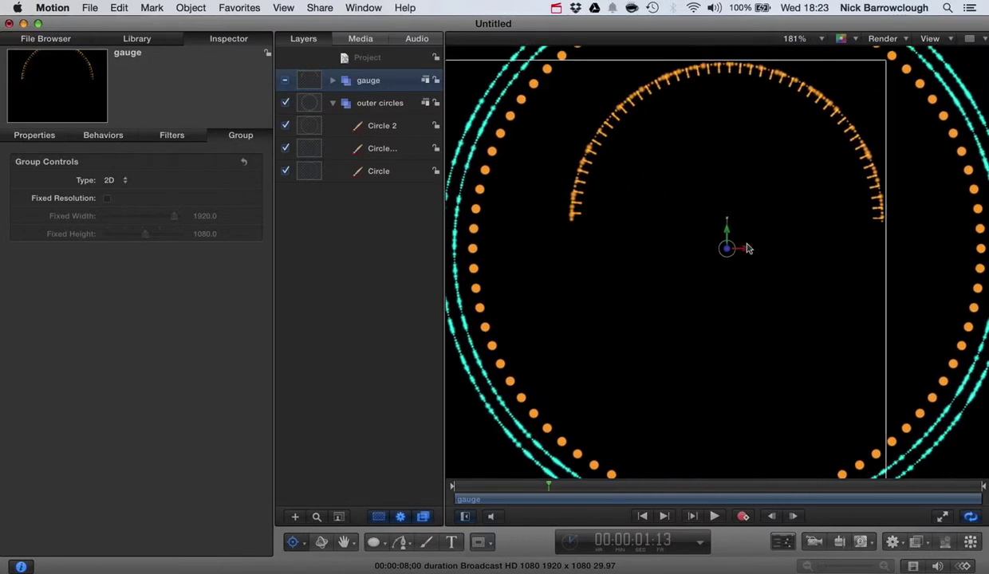
left_click_drag(726, 271, 570, 244)
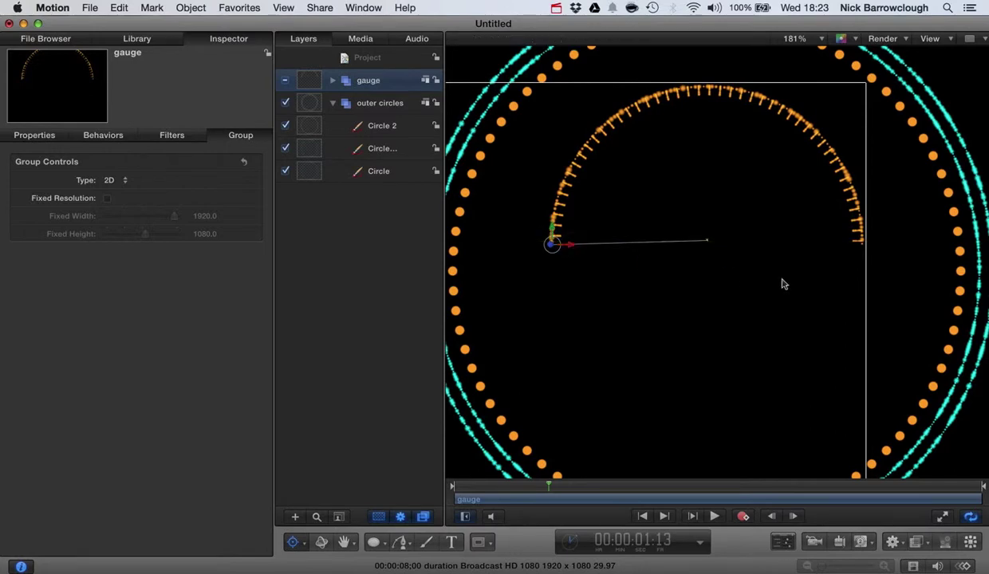
key("super+minus")
key("super+minus")
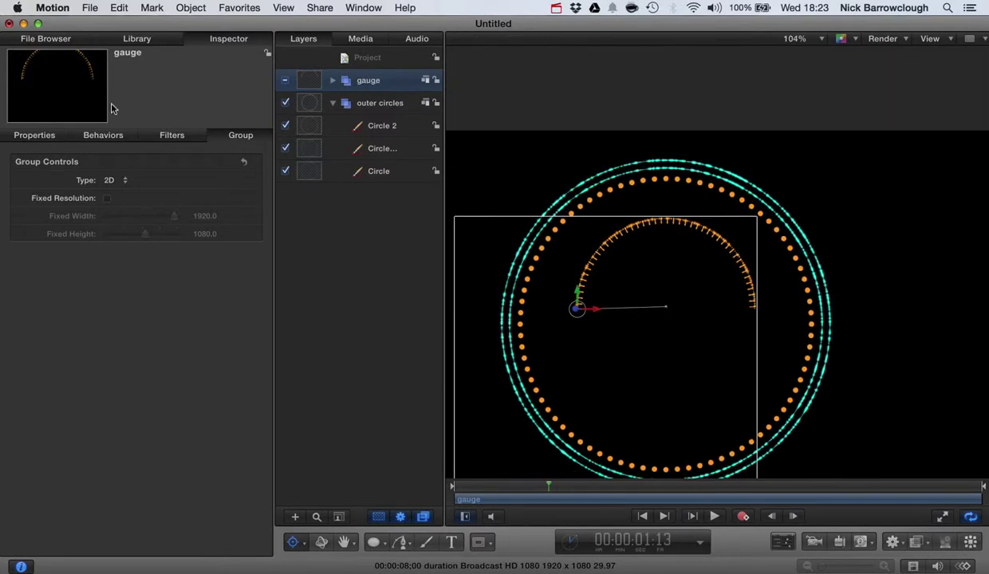
Step: Rotate the gauge group to -62° and scale it down to 34%
left_click(39, 135)
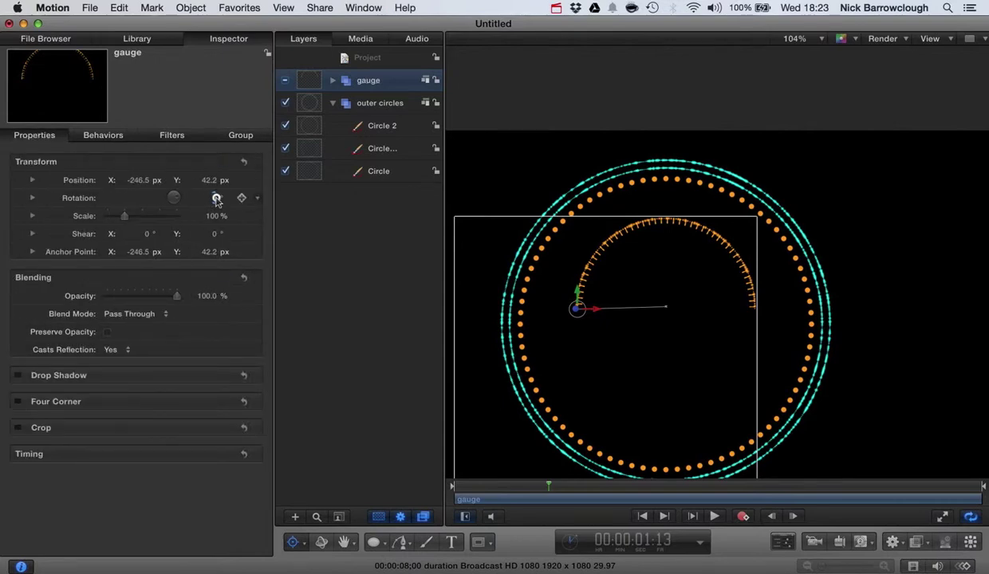
left_click_drag(217, 199, 215, 198)
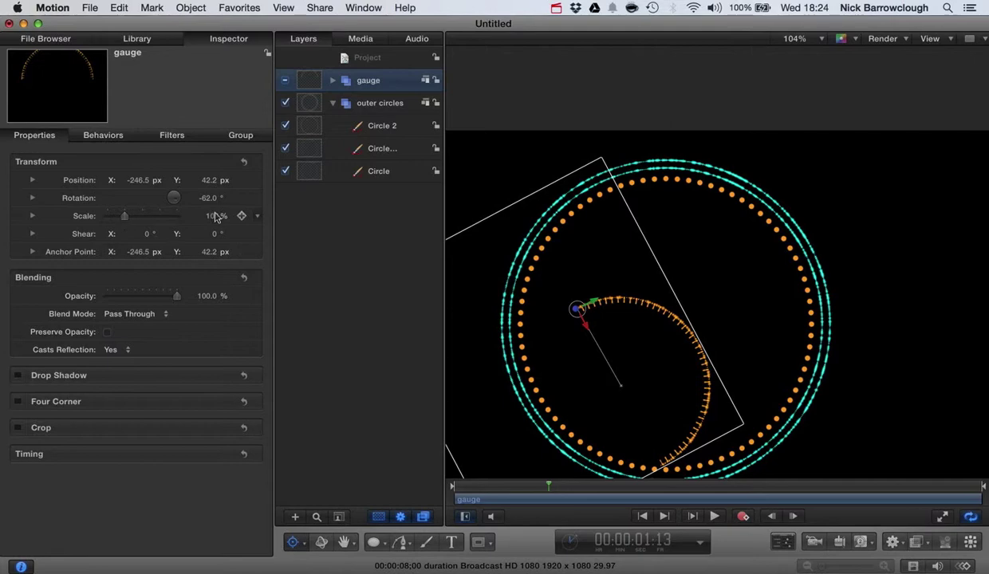
left_click_drag(215, 216, 215, 216)
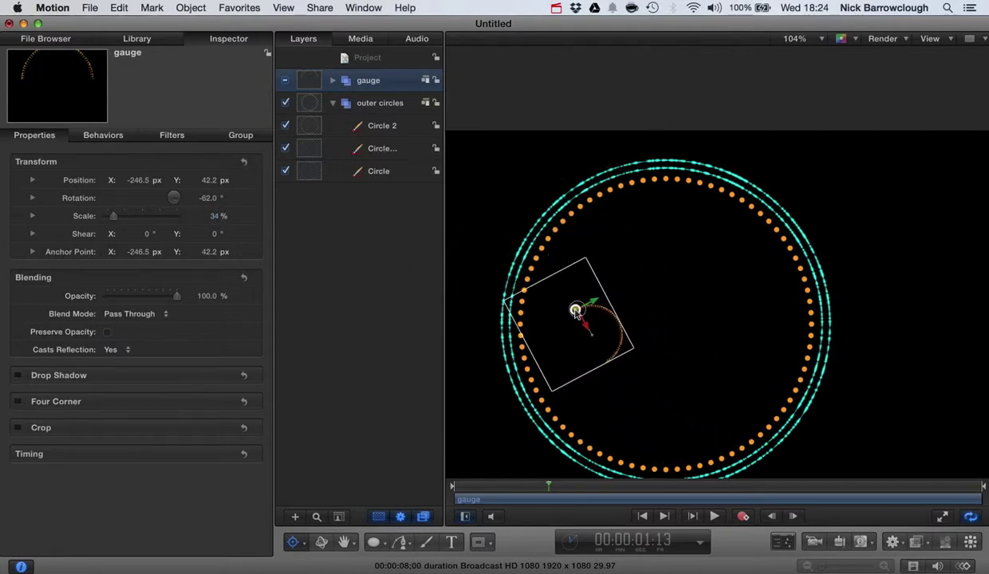
Step: Undo a stray anchor point shift and move the gauge group to the rings' lower centre, at about X 0.5, Y -210.5 px
left_click_drag(576, 311, 609, 365)
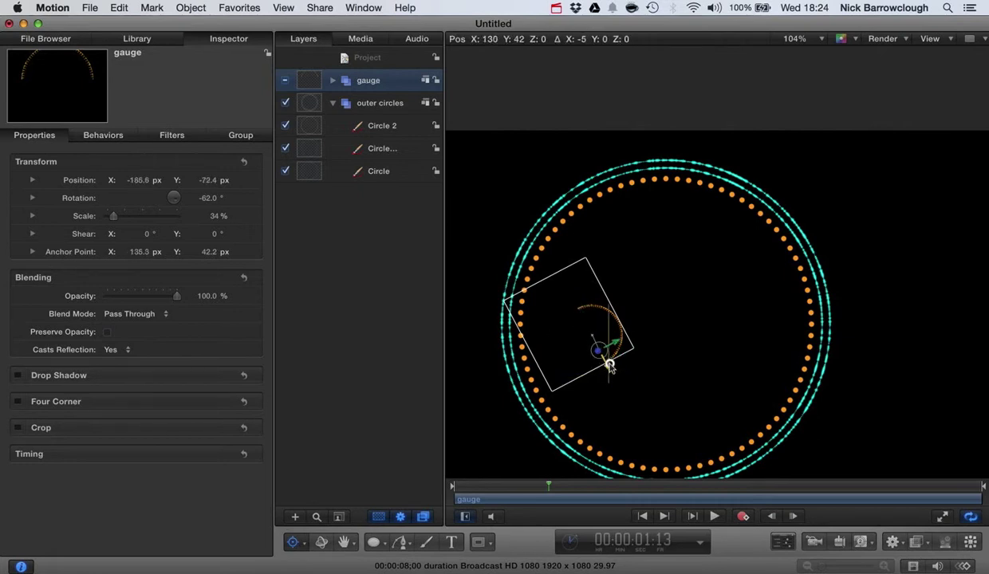
key("super+z")
left_click(293, 543)
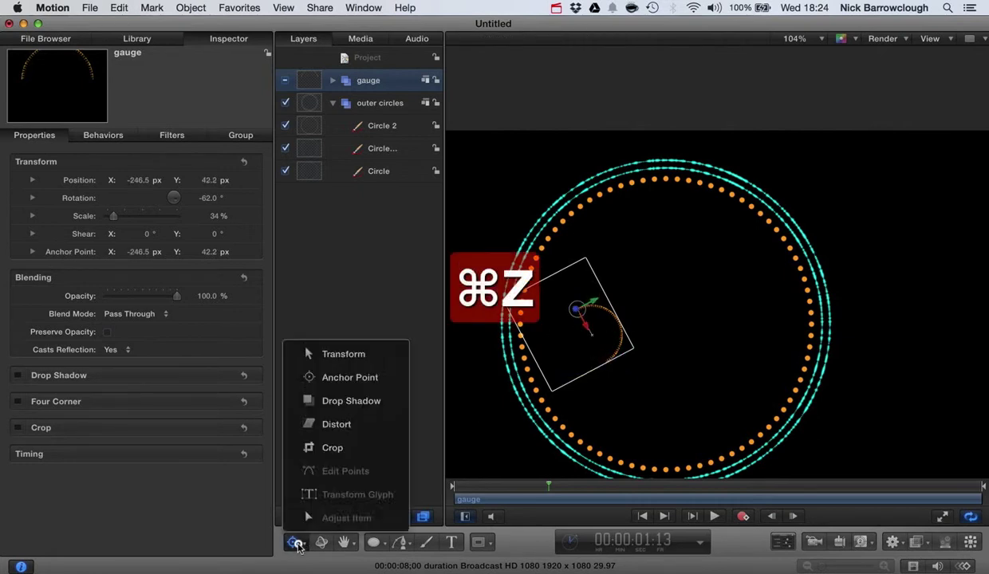
left_click(351, 356)
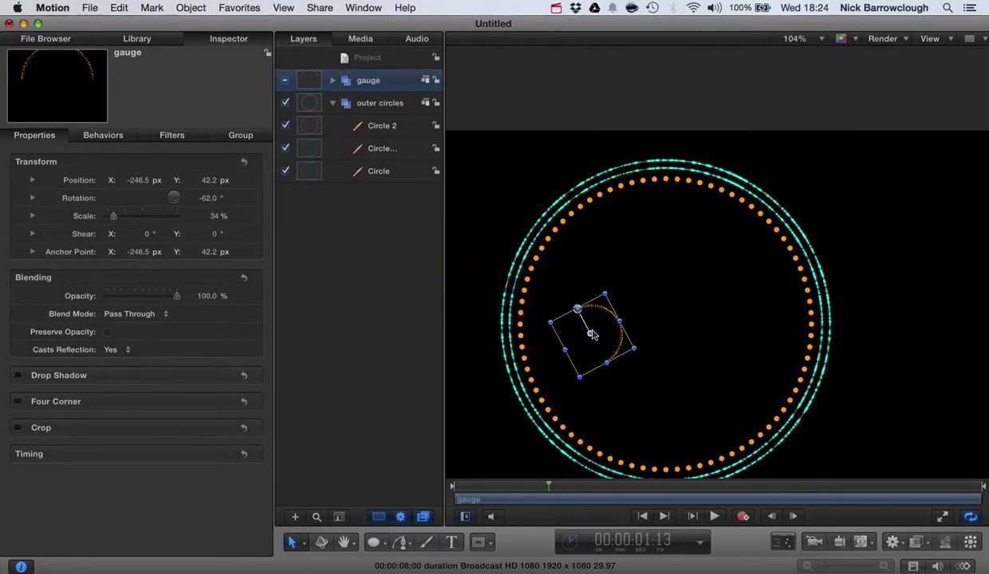
left_click_drag(577, 311, 667, 401)
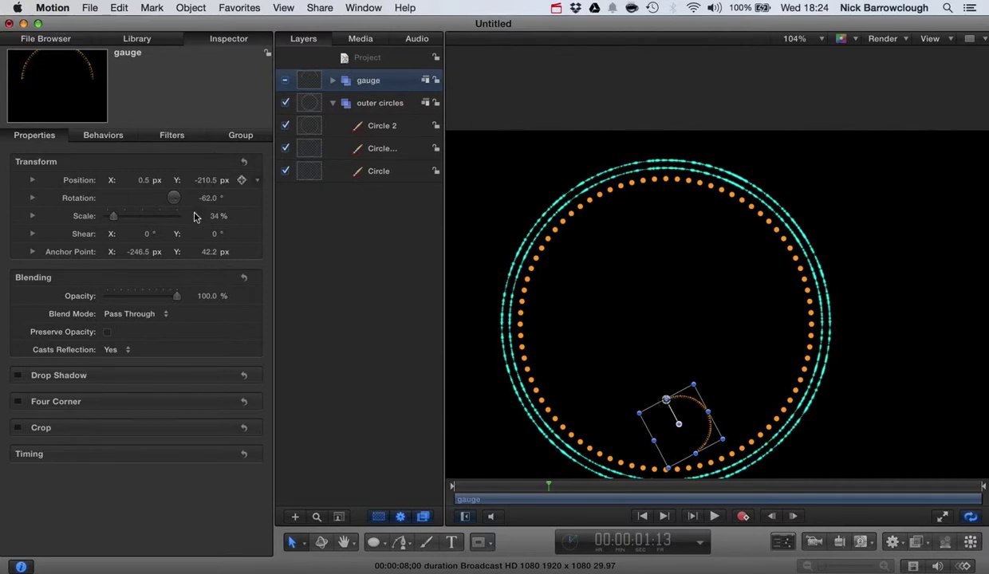
Step: Set the gauge group's rotation to -66.1° and its scale to 0%
mouse_move(207, 199)
left_mouse_down()
mouse_move(195, 200)
mouse_move(217, 199)
mouse_move(231, 216)
mouse_move(217, 217)
left_mouse_up()
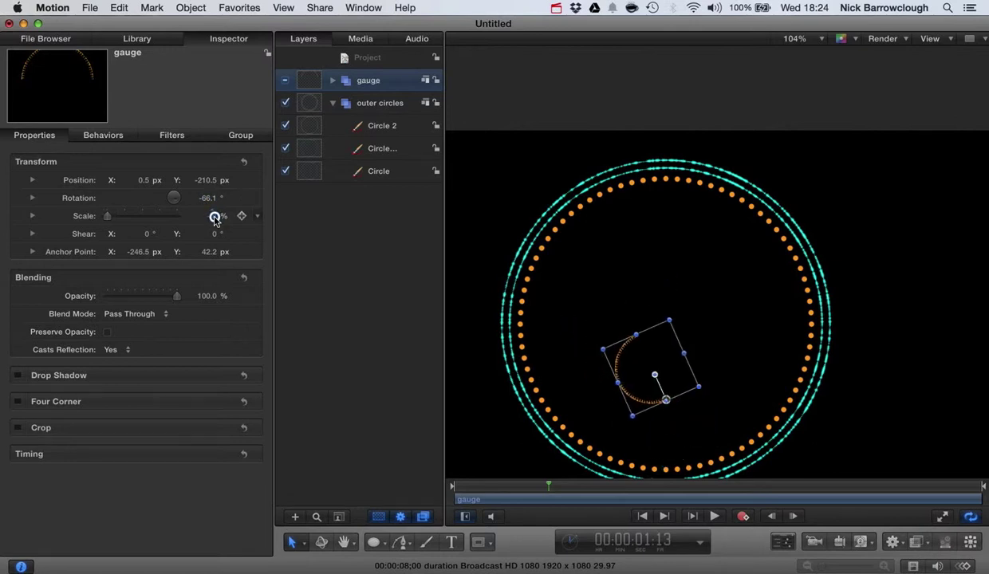
left_click(217, 217)
type("0")
key("Return")
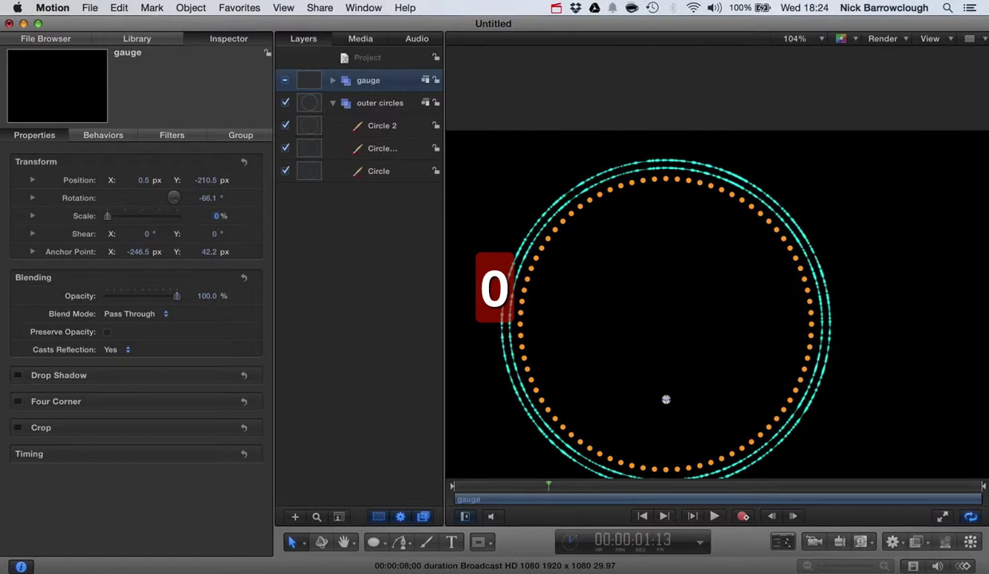
Step: Move the playhead to frame 15 and keyframe the gauge group's scale, rotation and position
left_click_drag(548, 486, 487, 490)
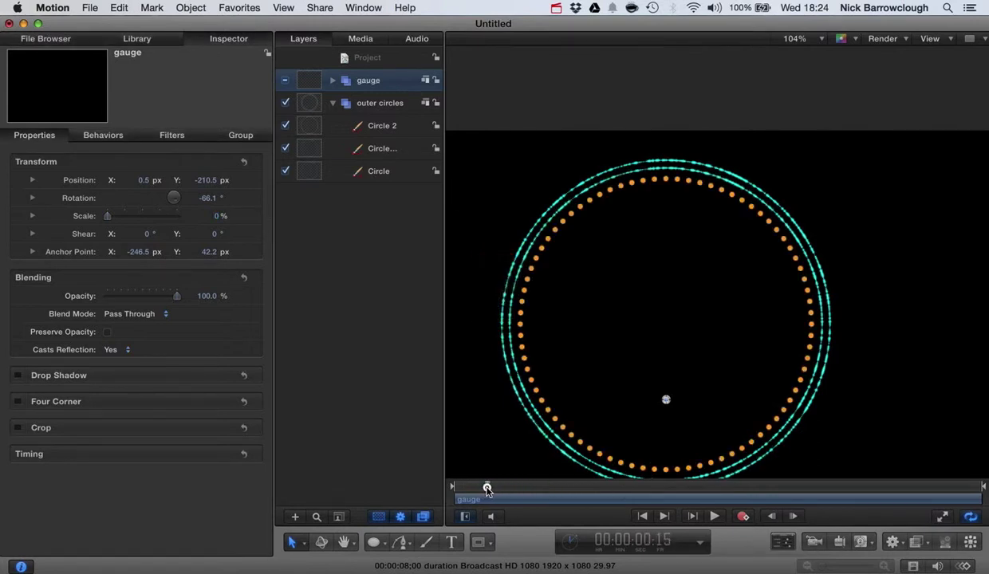
left_click(240, 219)
left_click(242, 198)
left_click(241, 180)
Step: Go to frame 30 and set the gauge group's scale to 100%
left_click(661, 542)
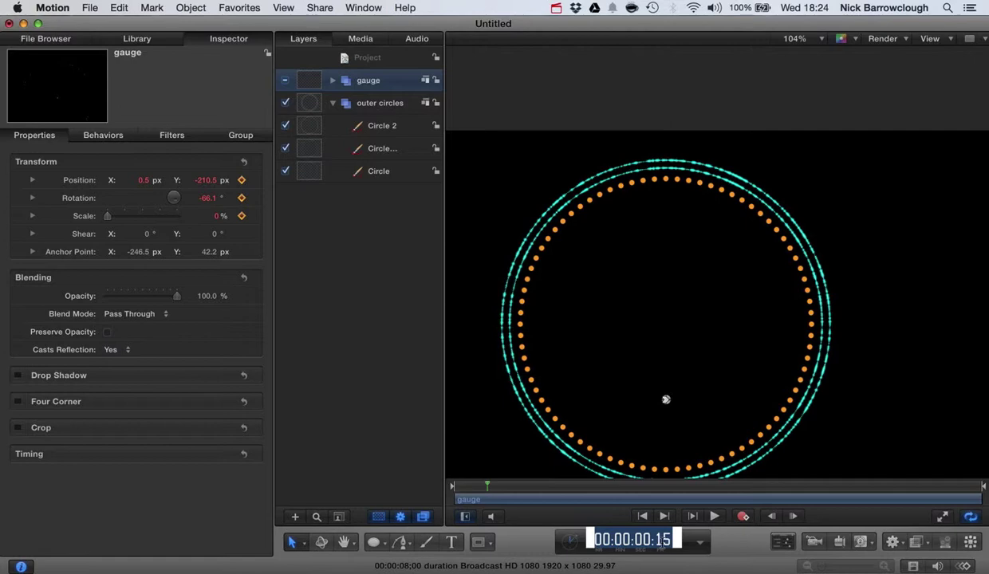
type("30")
key("Return")
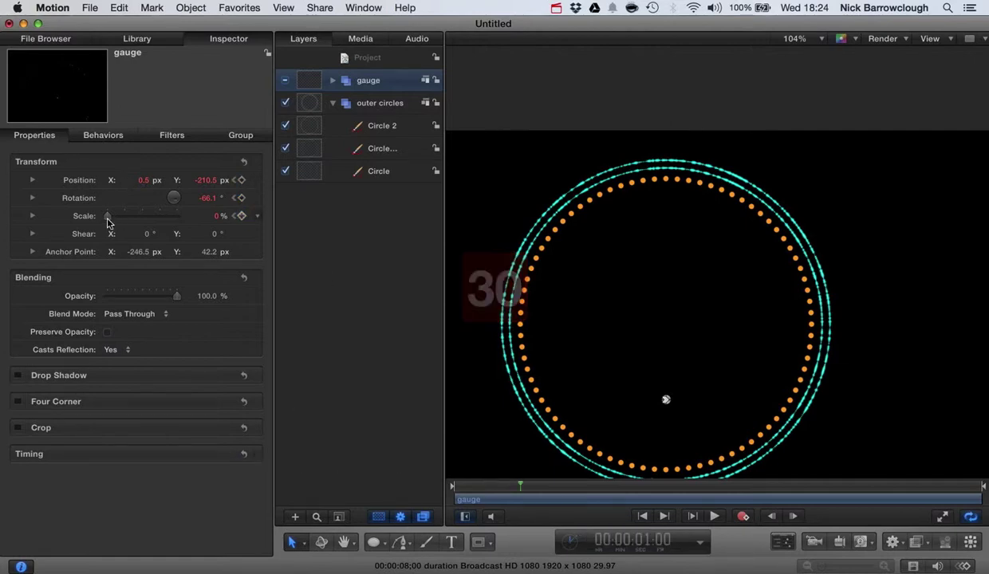
left_click_drag(108, 221, 148, 216)
left_click(215, 217)
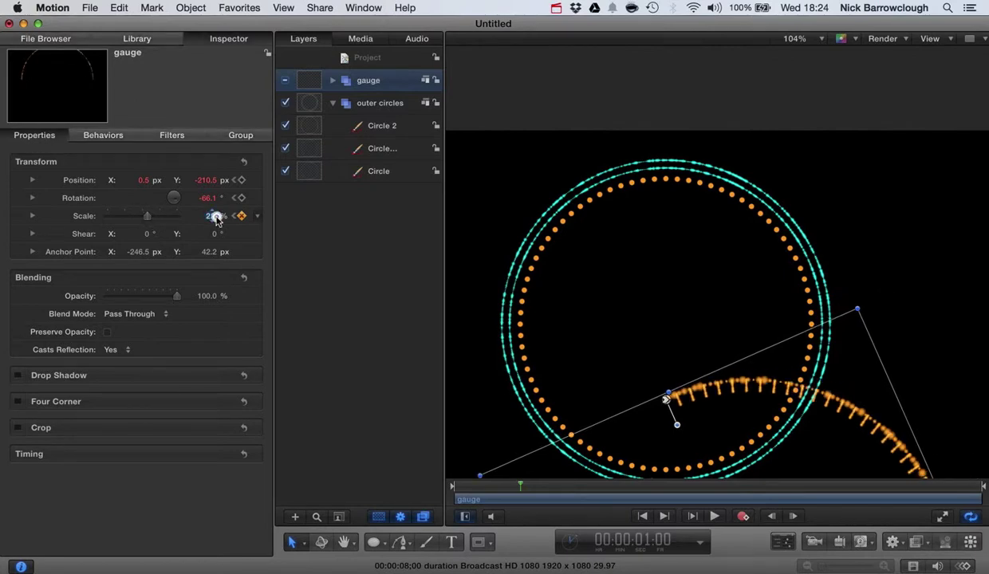
type("100")
key("Return")
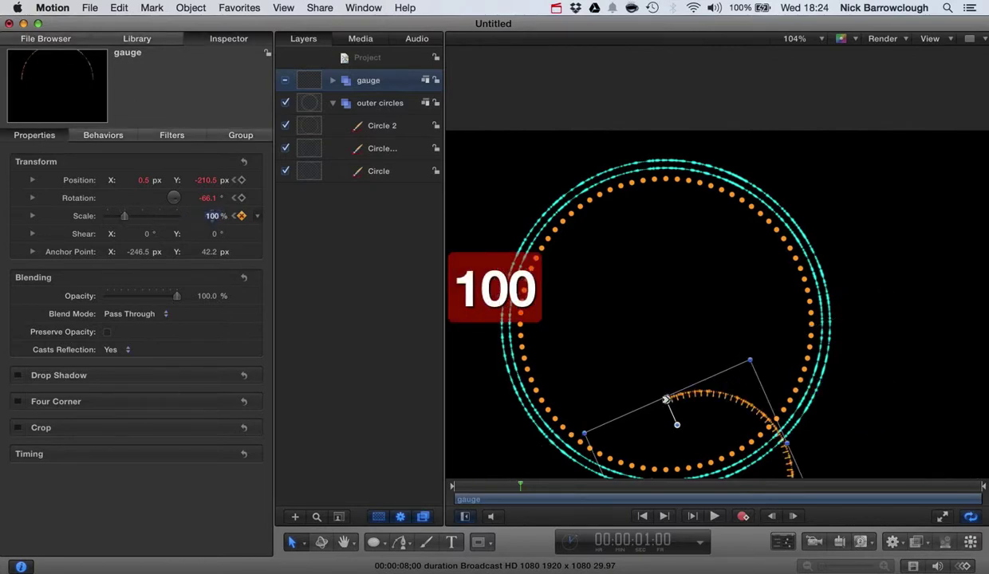
Step: Set the gauge group's rotation to 0° and move it to the rings' upper centre, at about X -246.6, Y 73.9 px
left_click(206, 197)
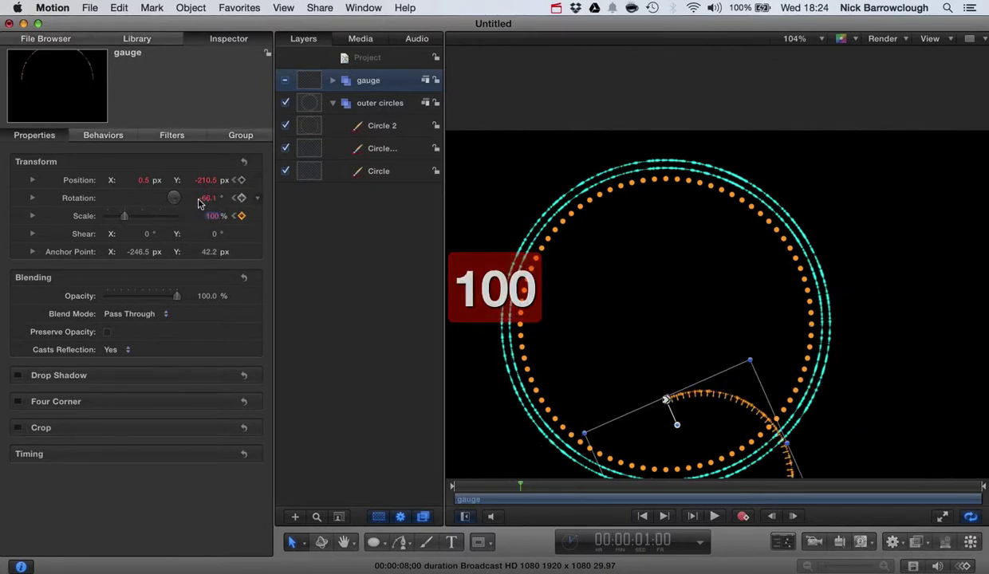
type("0")
key("Return")
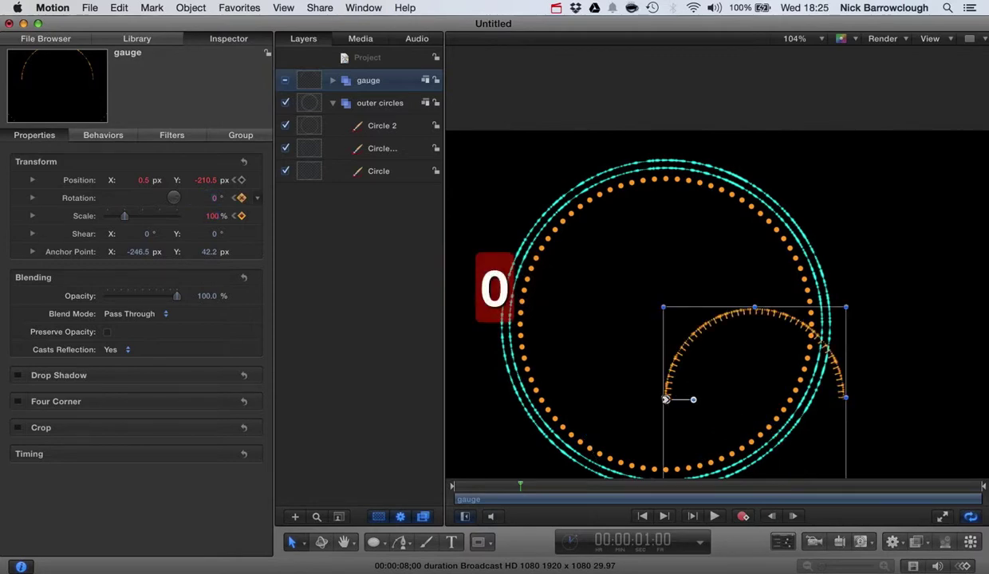
left_click_drag(651, 396, 575, 298)
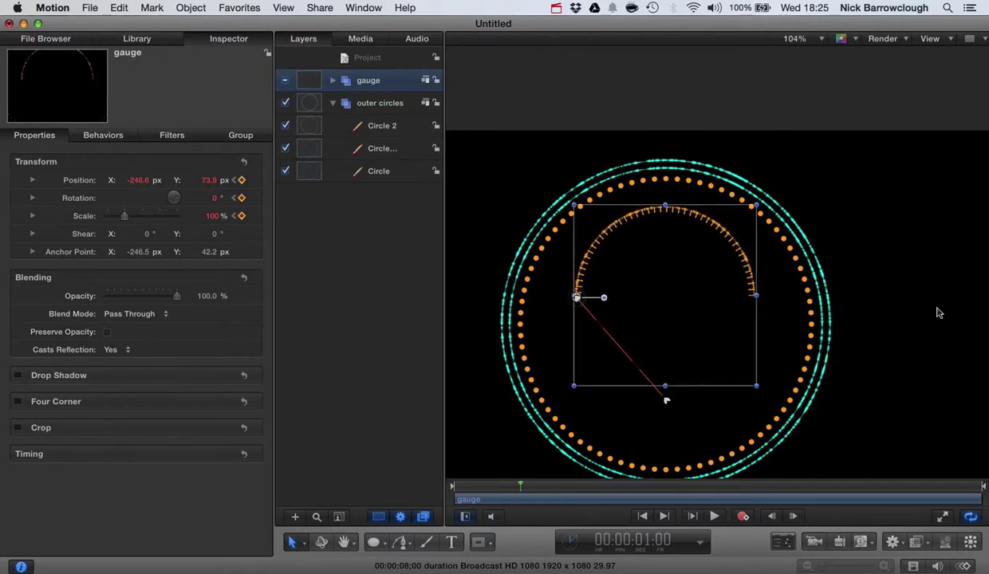
Step: Deselect the gauge and play the animation from the start to check how it grows and swings into place
left_click(894, 307)
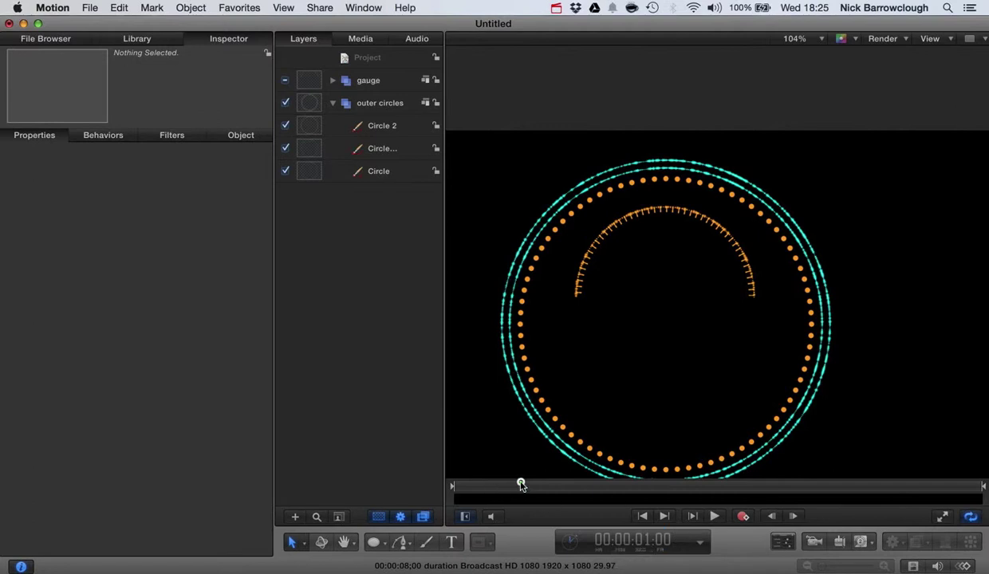
left_click_drag(521, 484, 448, 486)
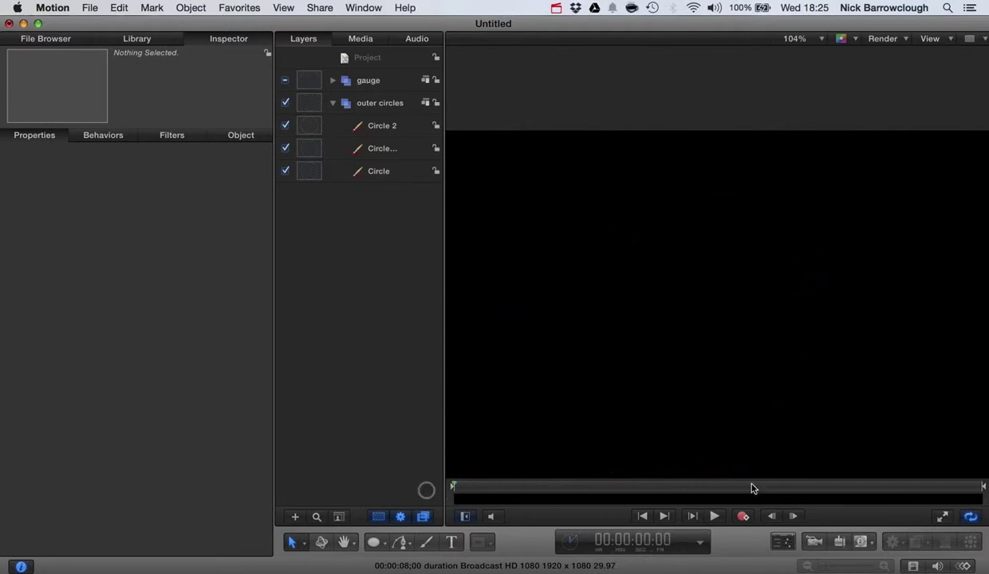
left_click(716, 515)
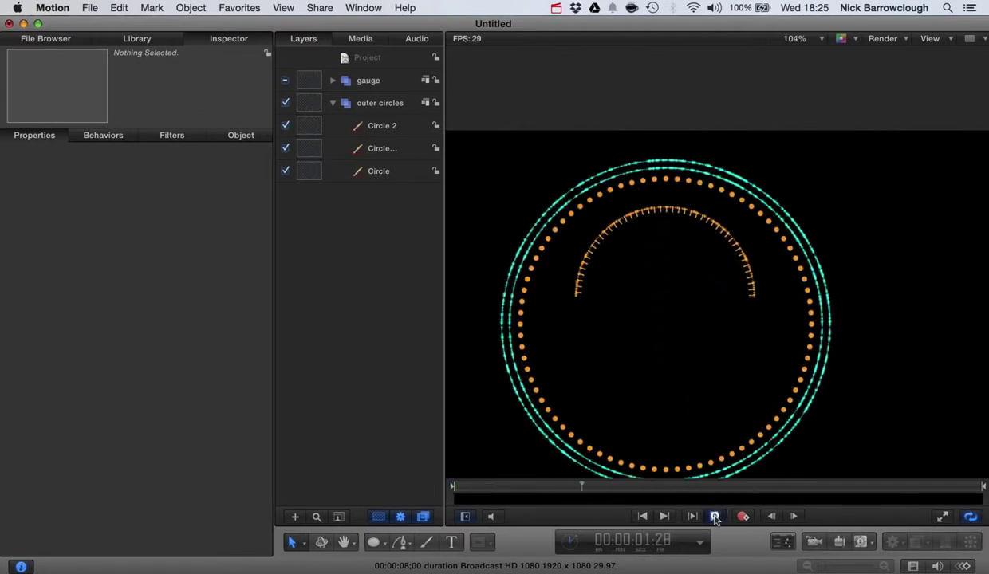
left_click(715, 517)
scroll(657, 353, "down", 5)
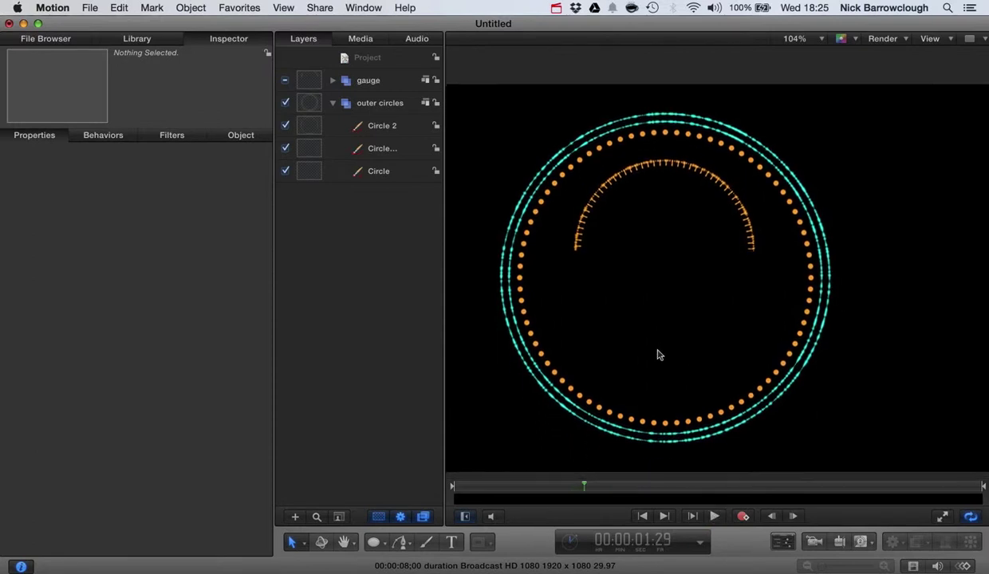
scroll(658, 354, "left", 5)
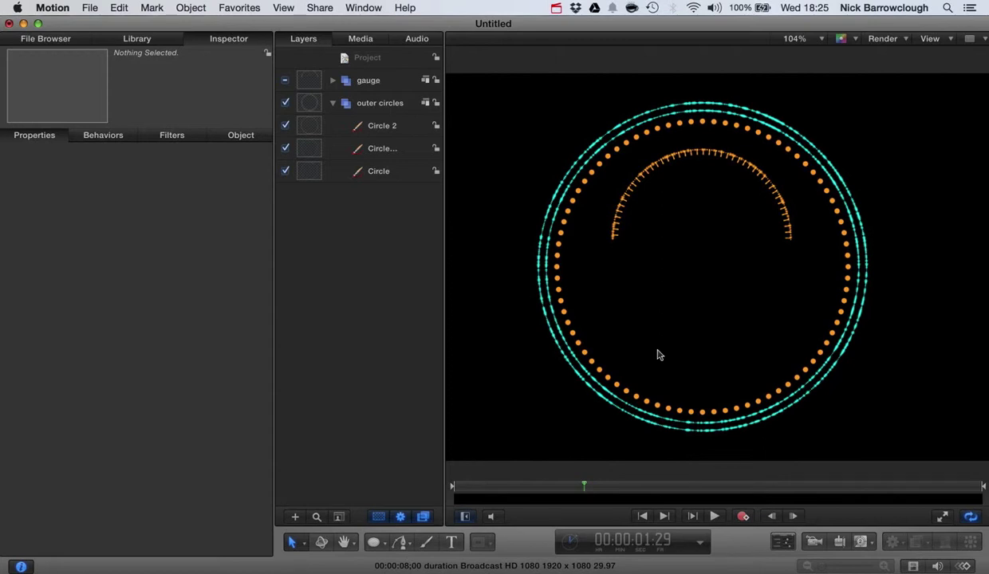
left_click(556, 8)
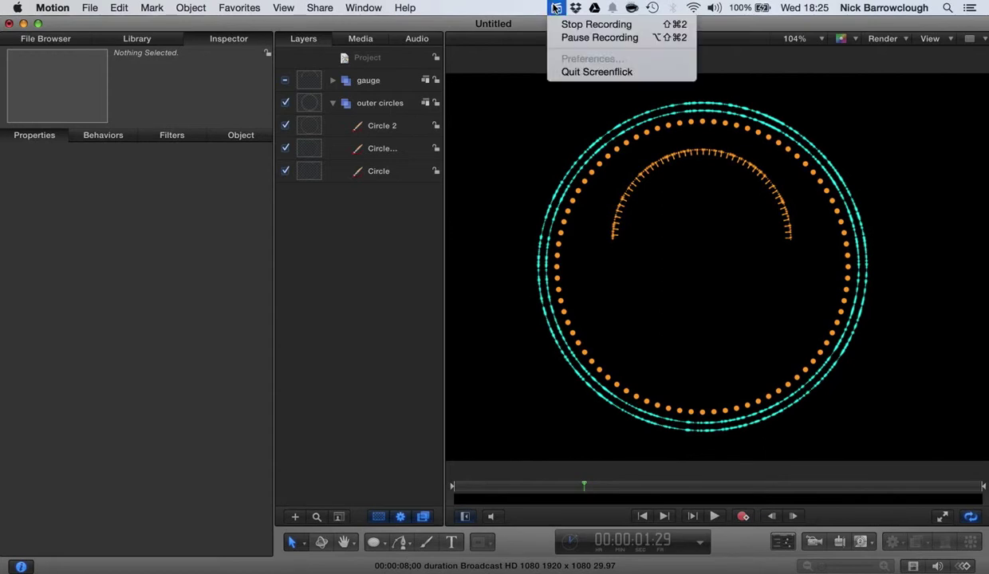